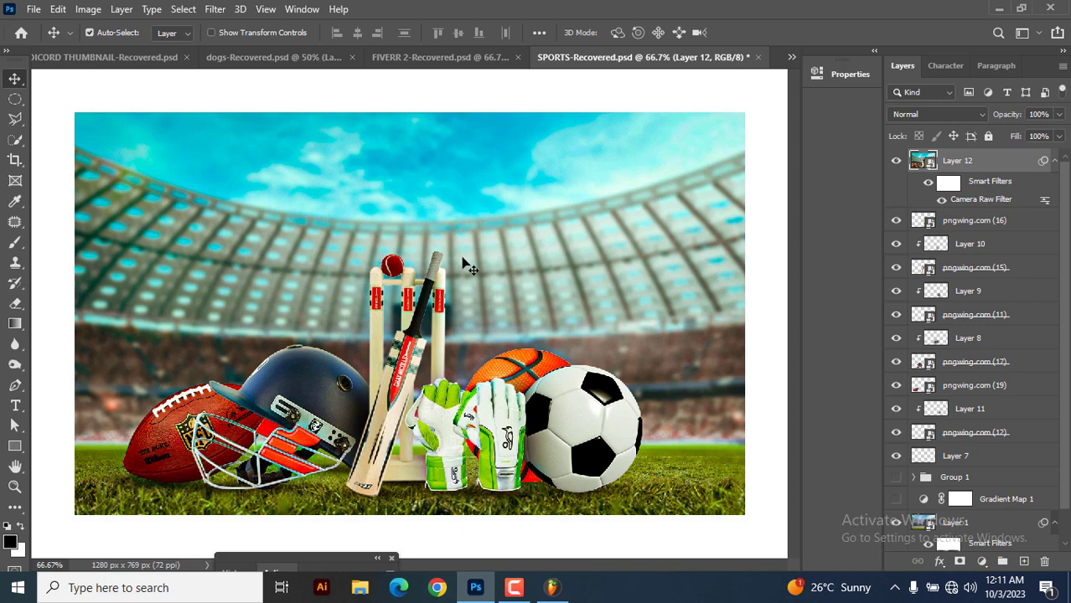
Hide and show Layer 12 in the sports thumbnail to compare the artwork without and with its Camera Raw Filter
{"action": "left_click", "coordinate": [897, 167]}
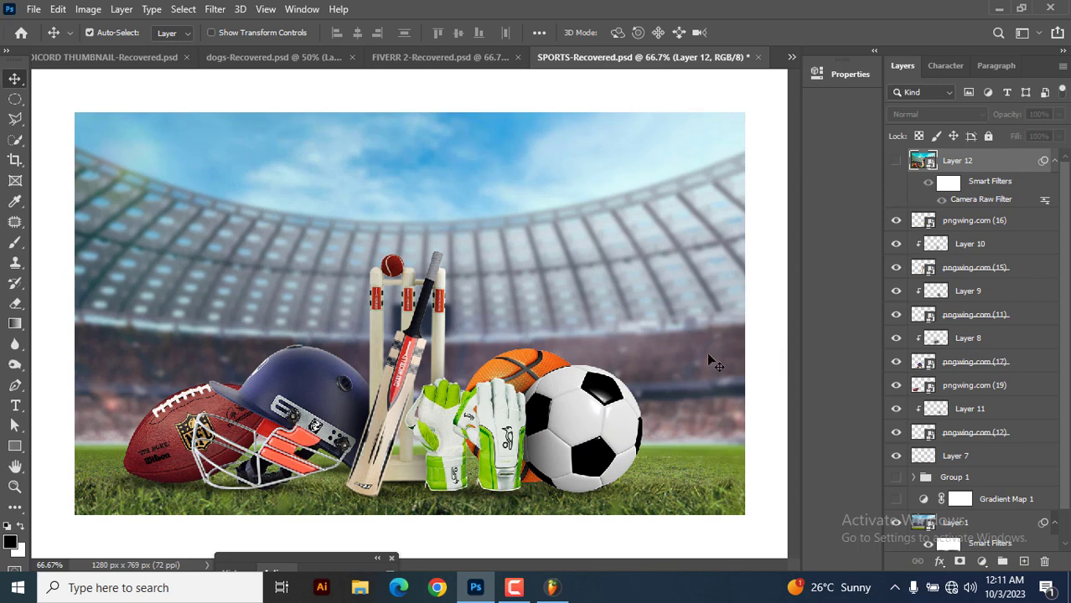
{"action": "left_click", "coordinate": [896, 160]}
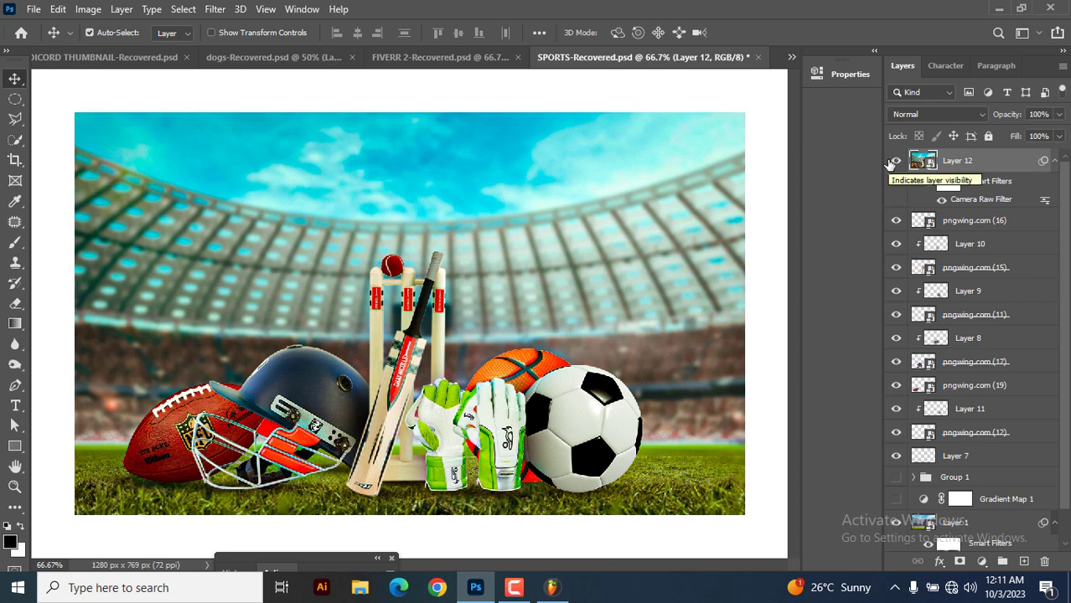
Switch to the FIVERR 2 document, examine the man's face up close, and turn off the smart filters on Layer 1
{"action": "left_click", "coordinate": [467, 58]}
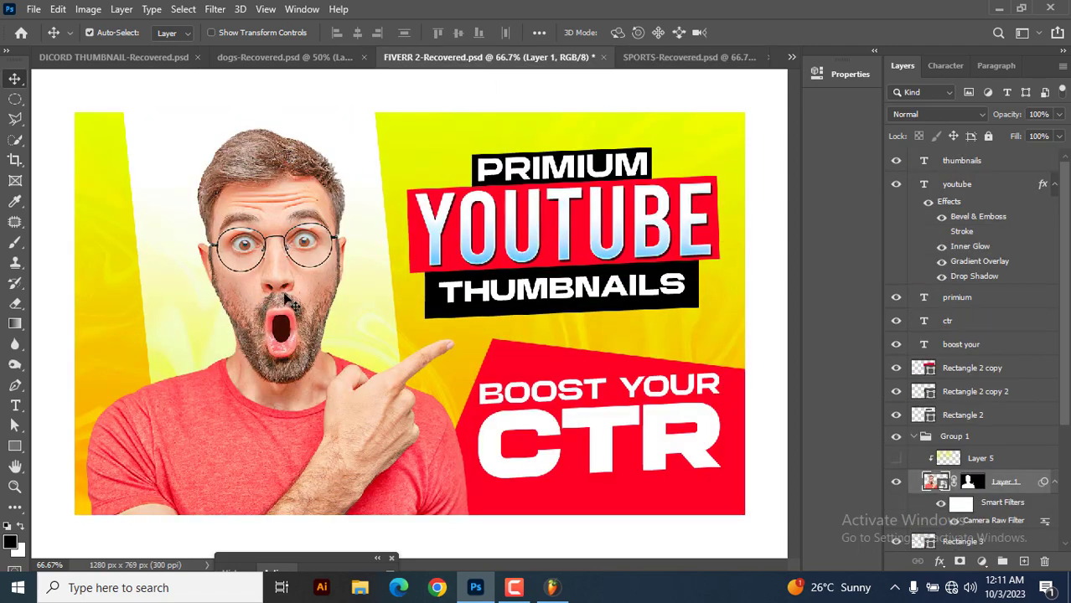
{"action": "key", "text": "ctrl"}
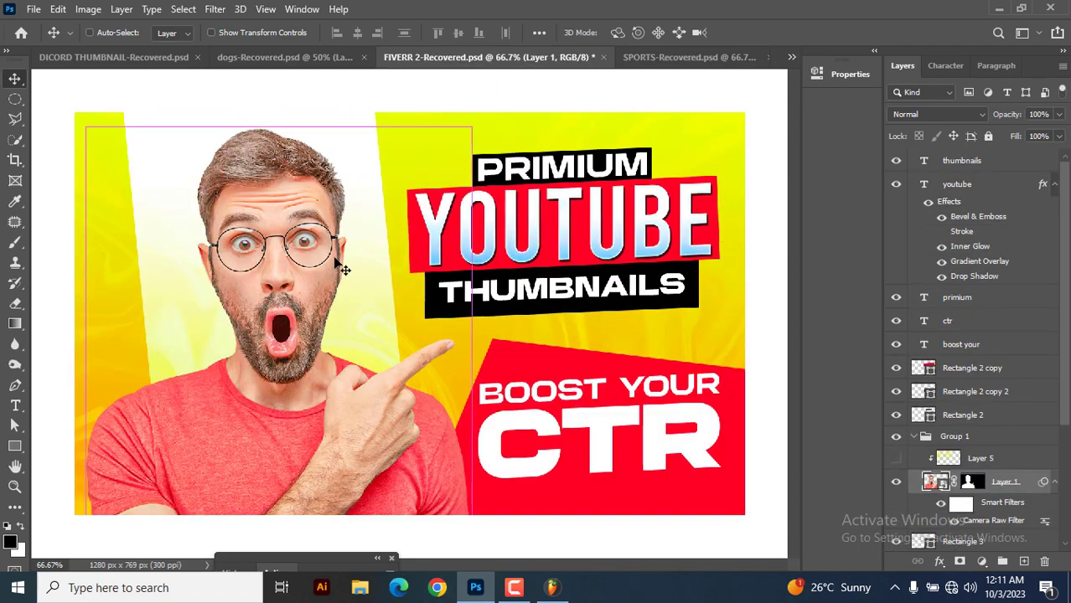
{"action": "key", "text": "ctrl+plus"}
{"action": "key", "text": "ctrl+plus"}
{"action": "left_click_drag", "start_coordinate": [211, 232], "coordinate": [655, 342]}
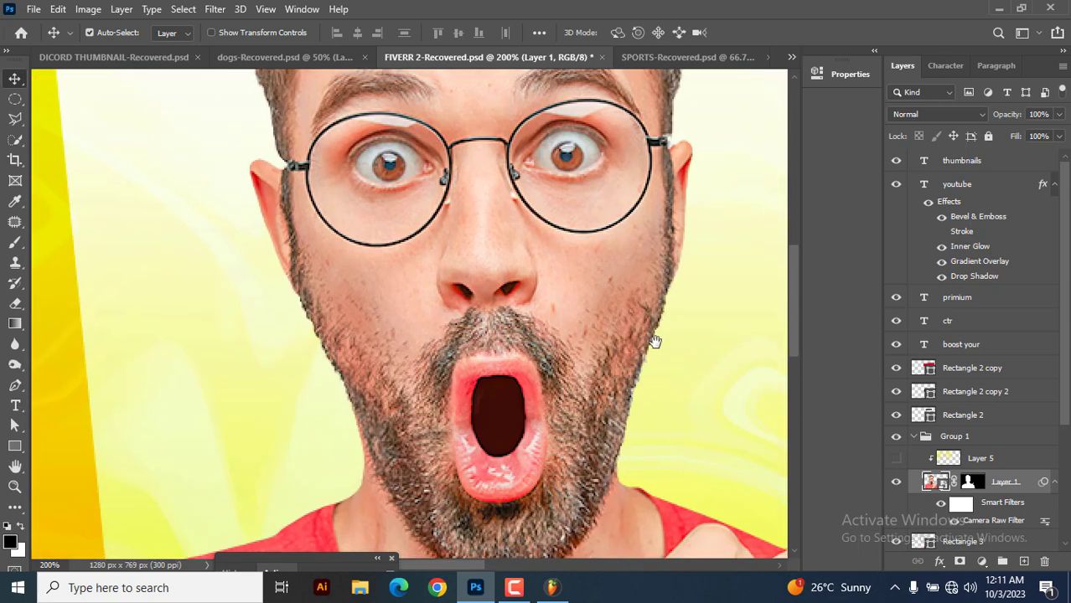
{"action": "key", "text": "ctrl+minus"}
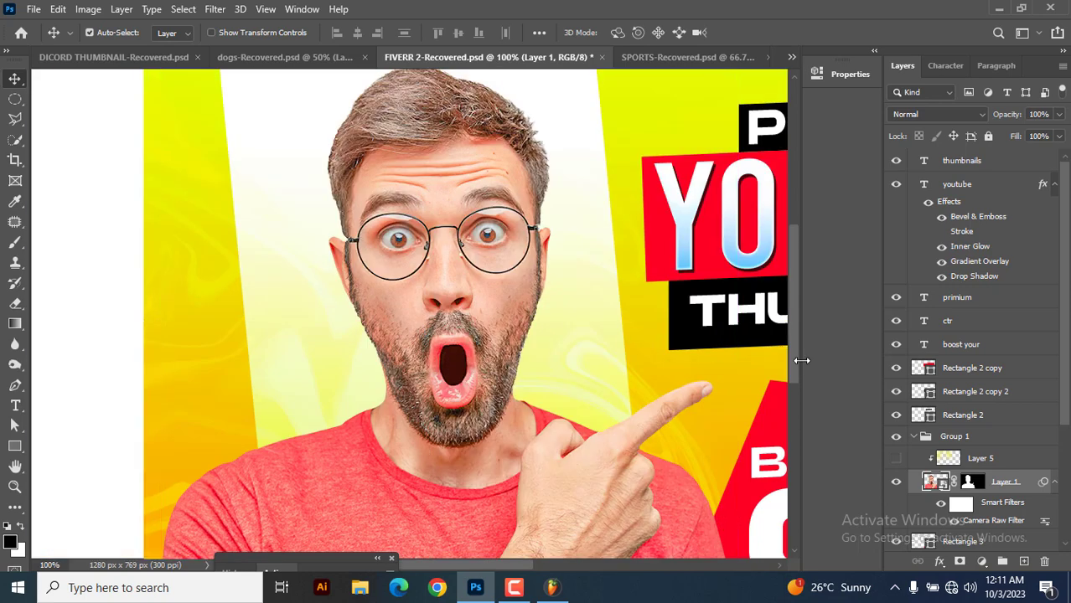
{"action": "left_click", "coordinate": [941, 503]}
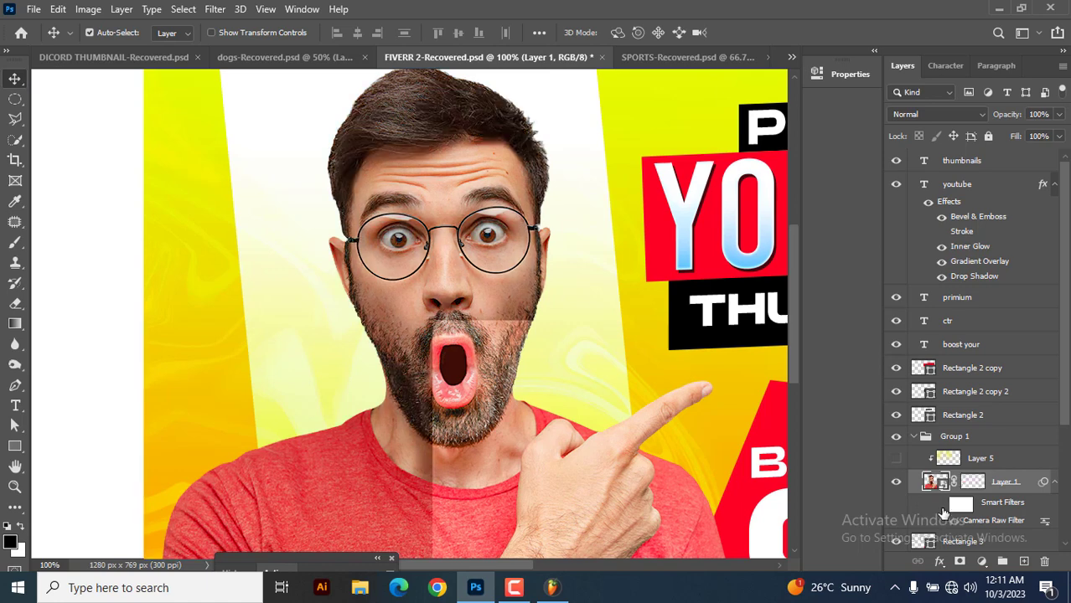
Switch to the dogs document and hide and show Layer 4 to compare the image without and with the filter
{"action": "left_click", "coordinate": [285, 57]}
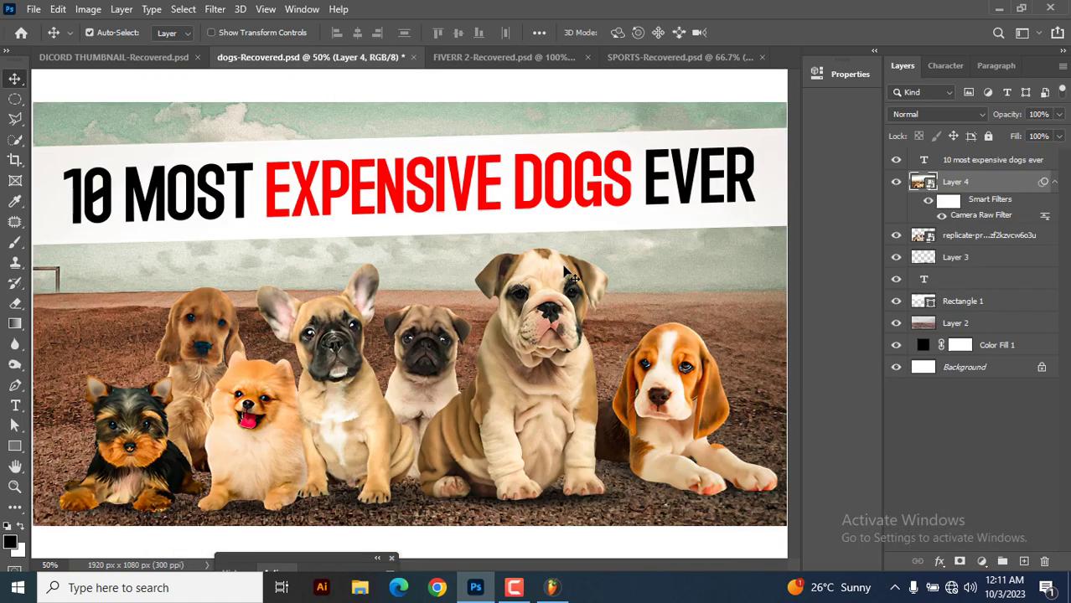
{"action": "left_click", "coordinate": [895, 182]}
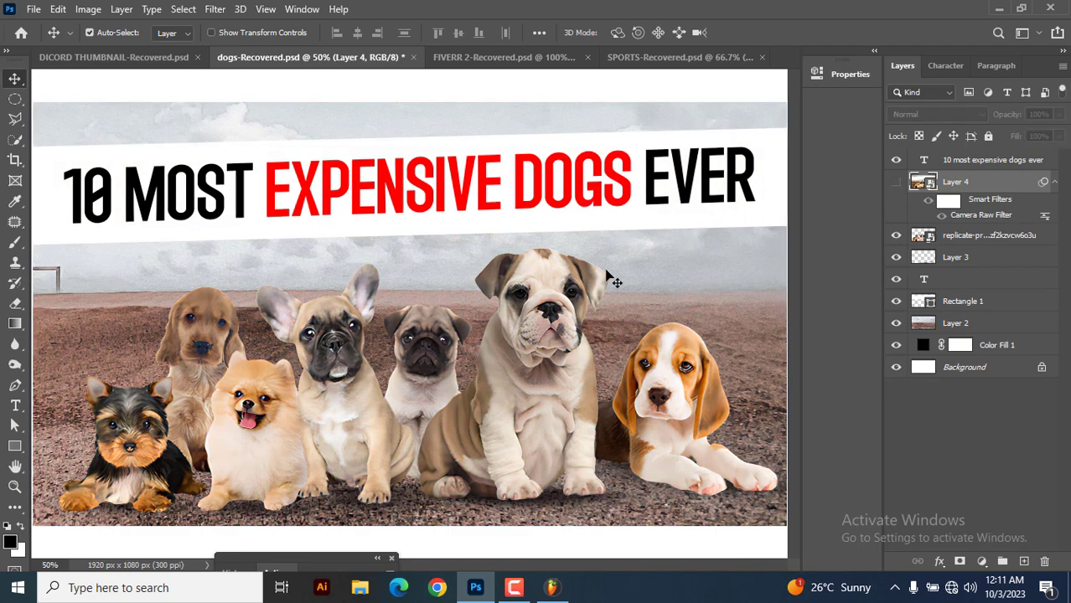
{"action": "left_click", "coordinate": [896, 182]}
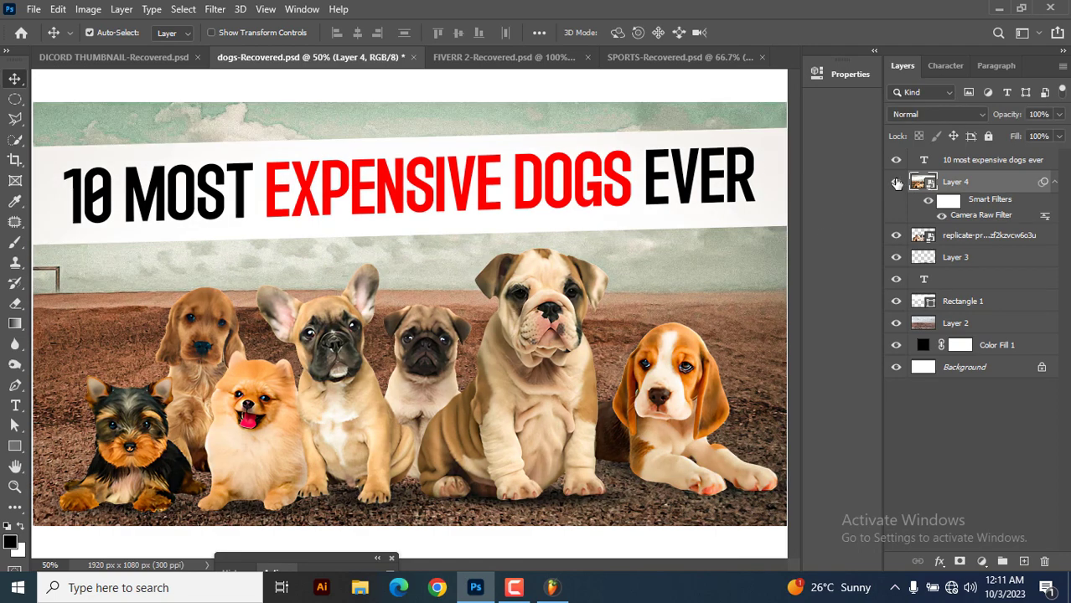
Switch to the DICORD THUMBNAIL document and toggle Layer 1's smart filter to compare the man without and with Camera Raw
{"action": "left_click", "coordinate": [168, 59]}
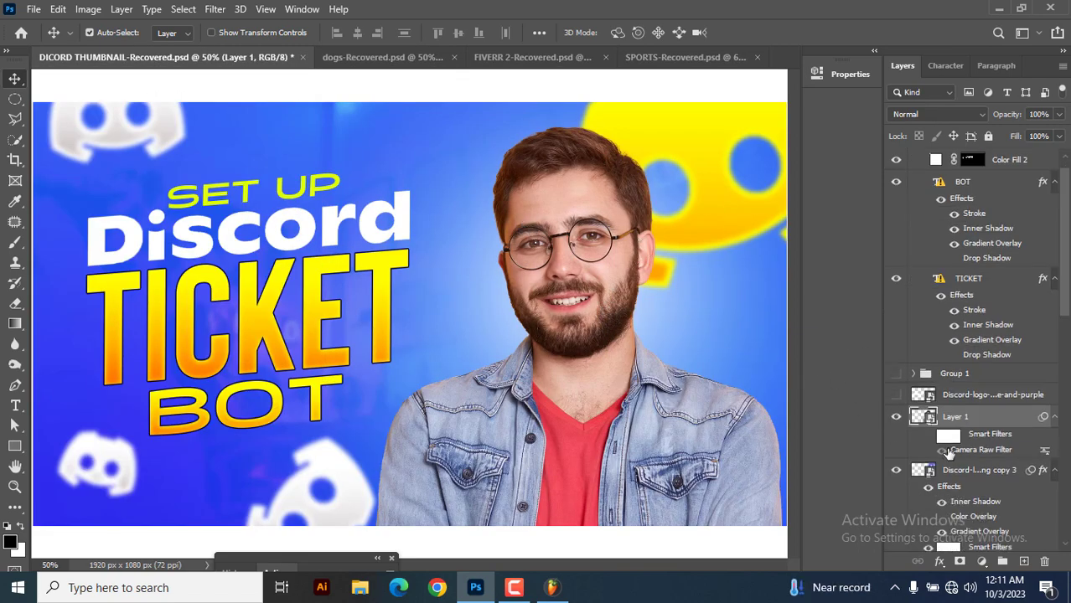
{"action": "scroll", "coordinate": [947, 451], "scroll_direction": "down", "scroll_amount": 1}
{"action": "left_click", "coordinate": [942, 452]}
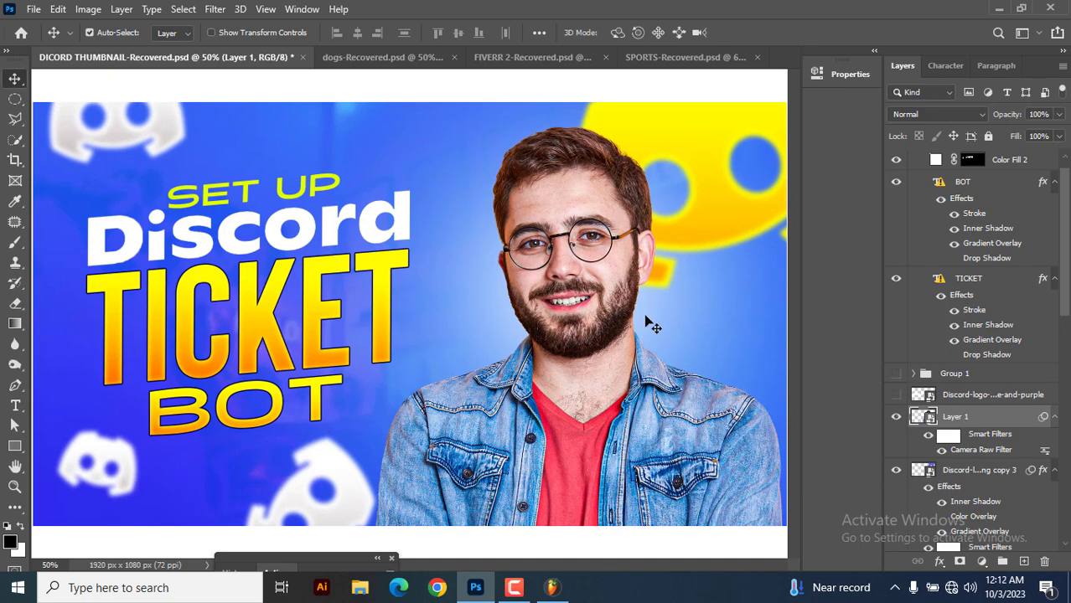
{"action": "key", "text": "ctrl+plus"}
{"action": "left_click_drag", "start_coordinate": [628, 306], "coordinate": [473, 300]}
{"action": "left_click", "coordinate": [927, 435]}
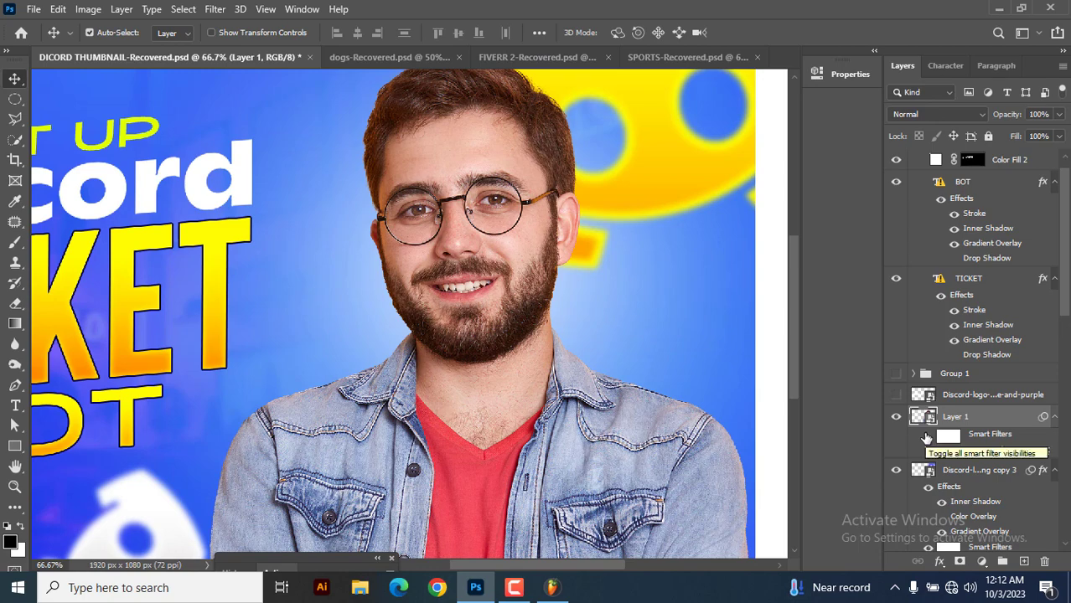
{"action": "left_click", "coordinate": [927, 435]}
{"action": "key", "text": "ctrl+minus"}
{"action": "key", "text": "ctrl+minus"}
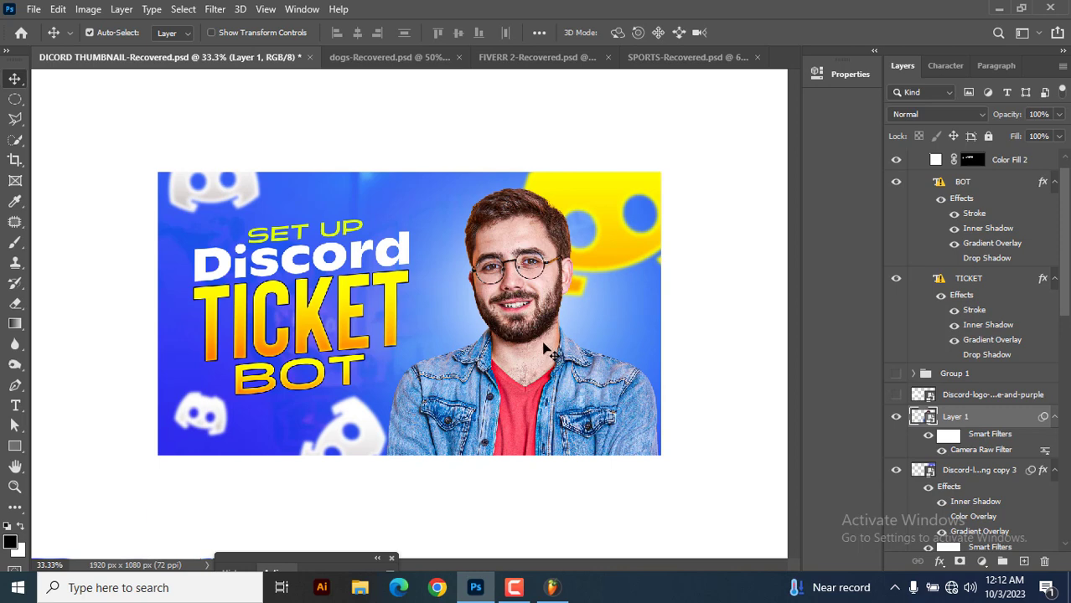
{"action": "key", "text": "ctrl+plus"}
{"action": "key", "text": "ctrl+plus"}
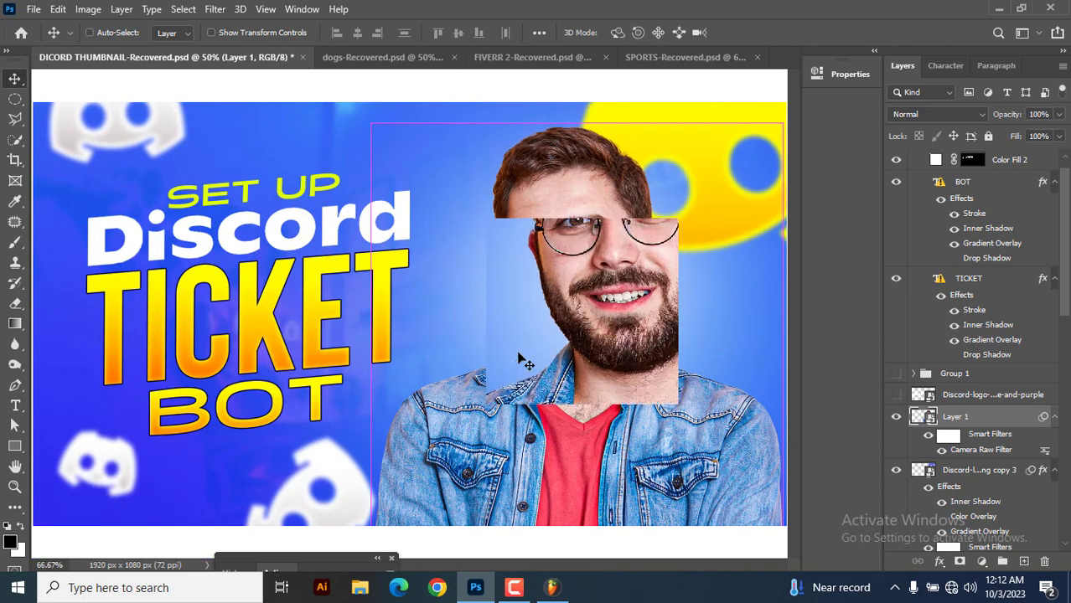
{"action": "left_click_drag", "start_coordinate": [438, 262], "coordinate": [412, 251]}
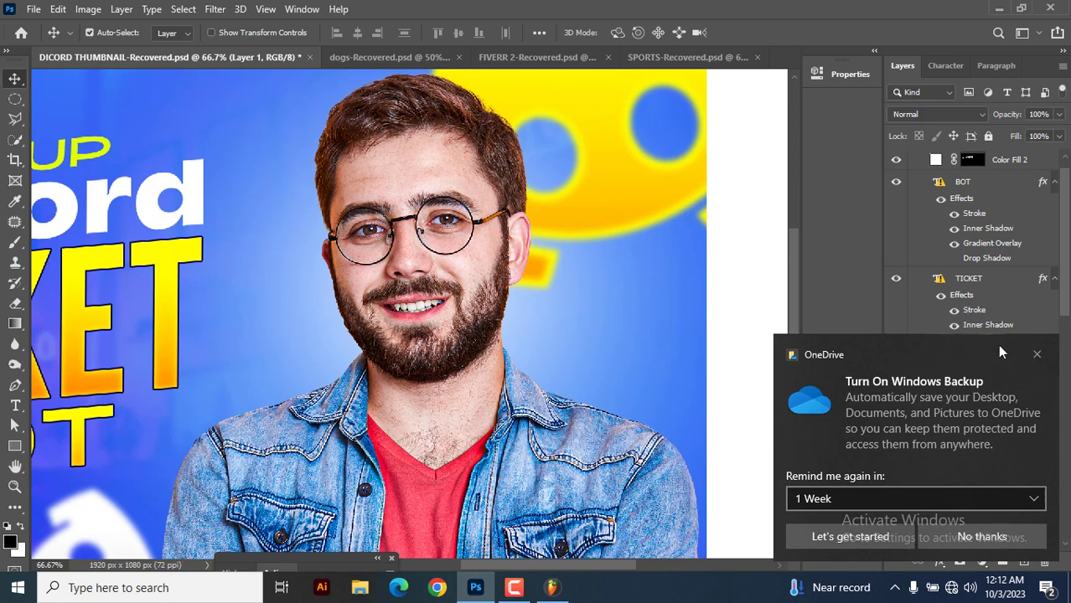
Dismiss the OneDrive backup notification and delete the Camera Raw Filter from Layer 1
{"action": "left_click", "coordinate": [1038, 357]}
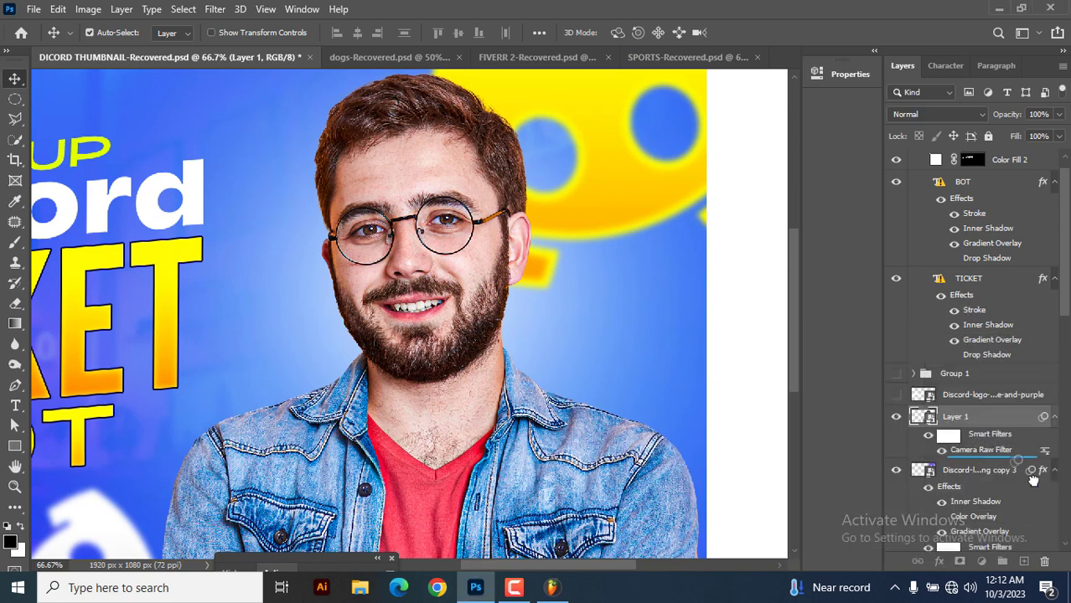
{"action": "scroll", "coordinate": [1052, 543], "scroll_direction": "down", "scroll_amount": 1}
{"action": "left_click", "coordinate": [1046, 561]}
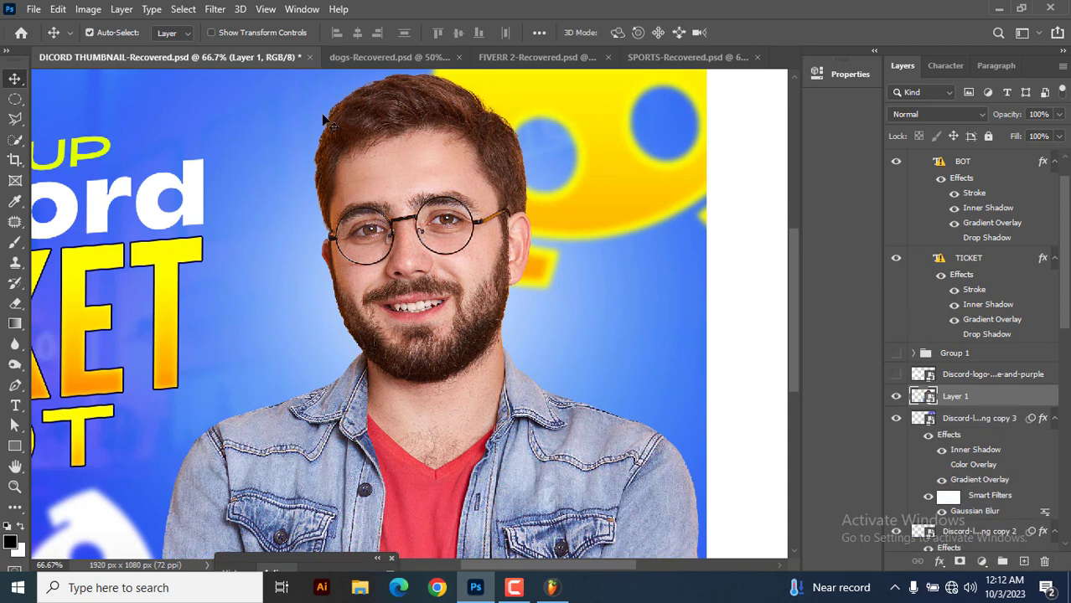
Open the Camera Raw Filter on Layer 1 and raise the Basic Texture setting to +100
{"action": "left_click", "coordinate": [215, 9]}
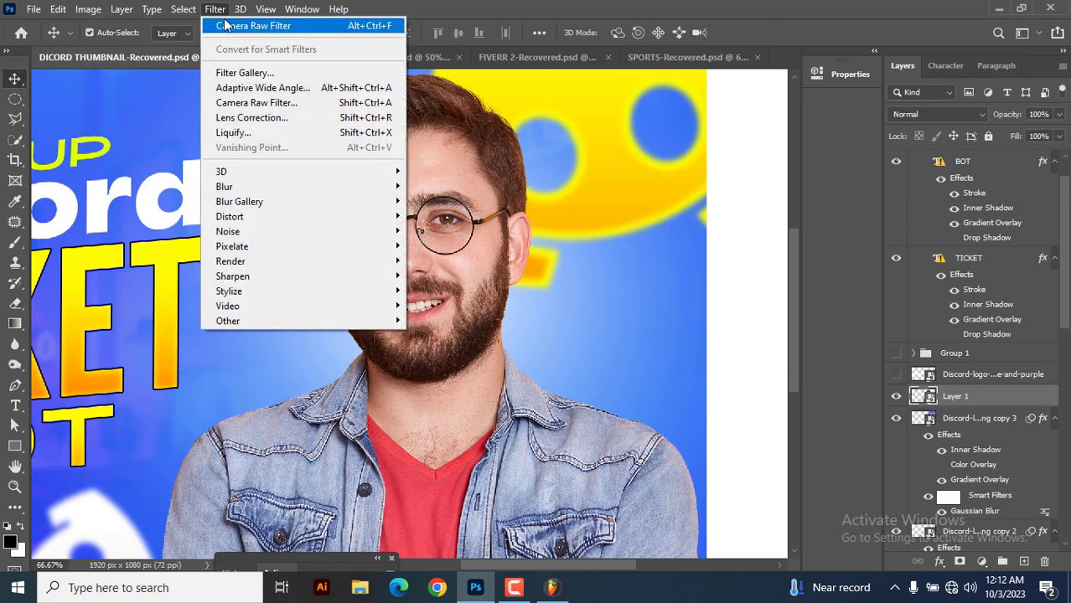
{"action": "left_click", "coordinate": [260, 102]}
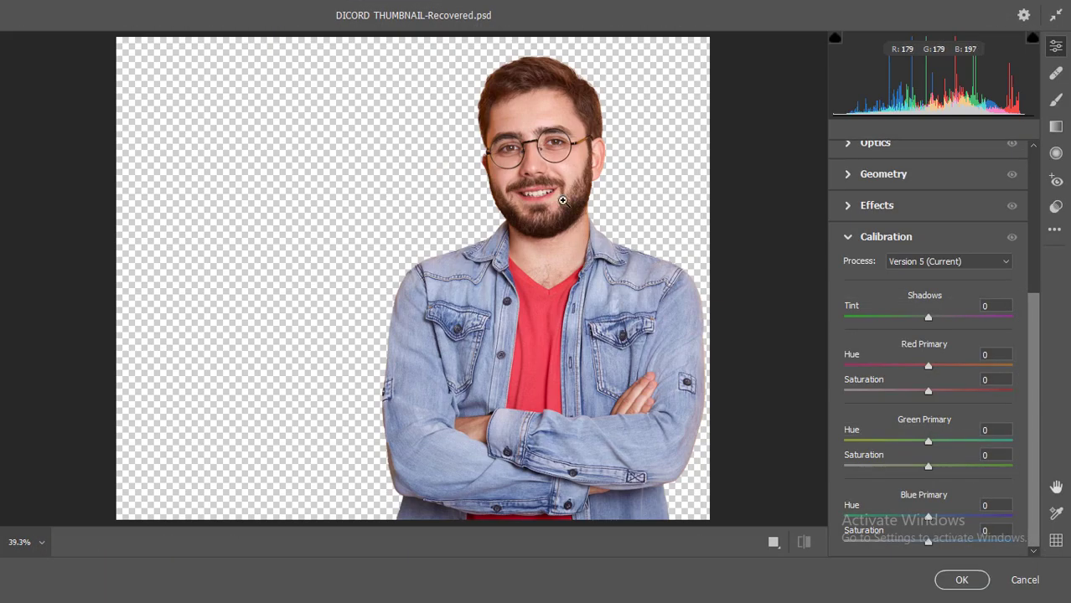
{"action": "left_click", "coordinate": [547, 189]}
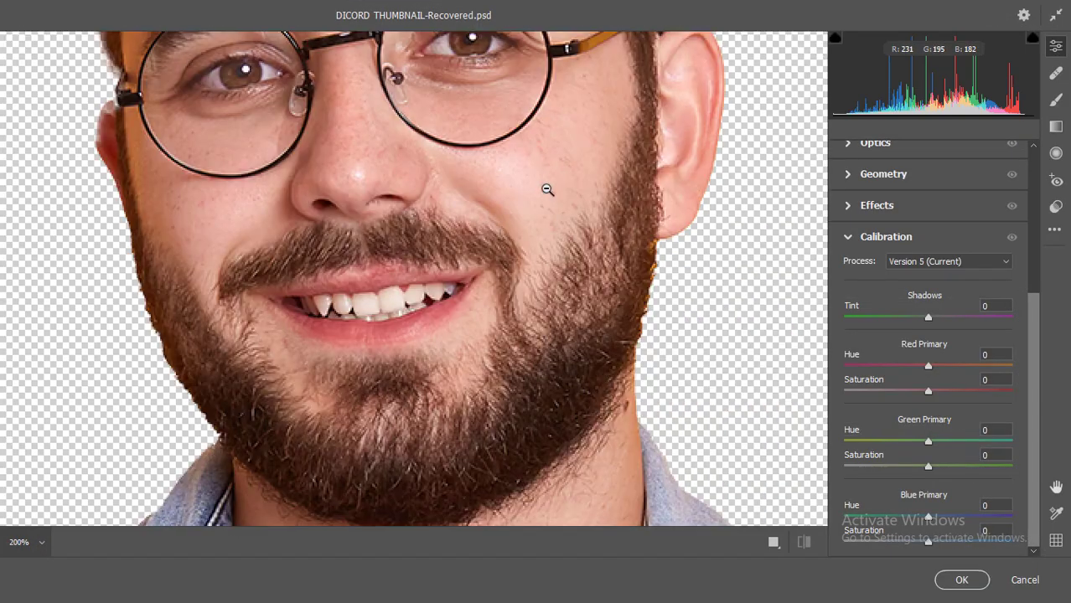
{"action": "scroll", "coordinate": [384, 234], "scroll_direction": "up", "scroll_amount": 2}
{"action": "scroll", "coordinate": [384, 235], "scroll_direction": "down", "scroll_amount": 1}
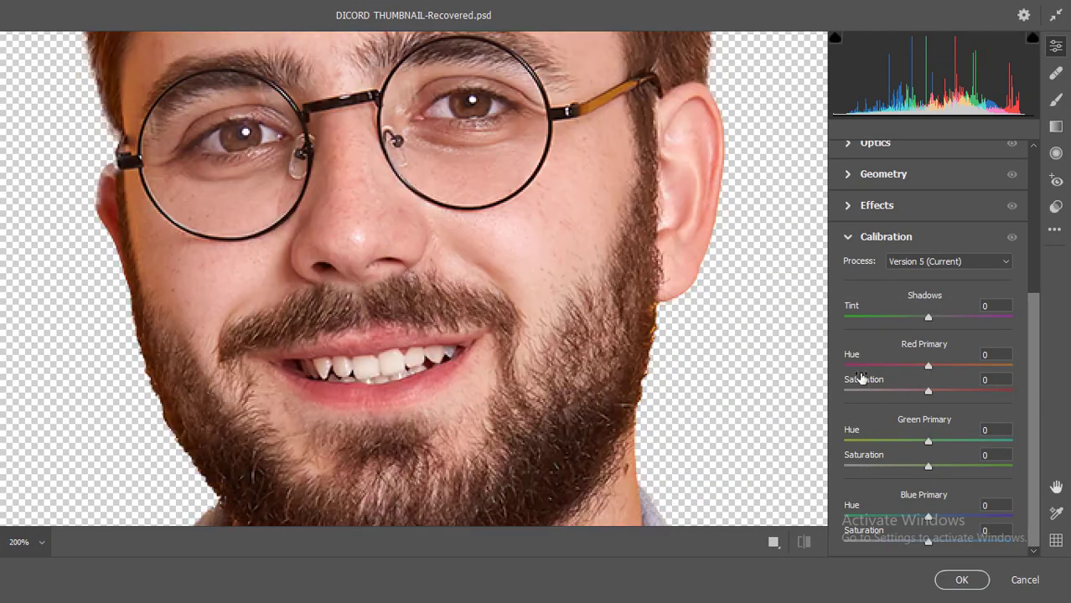
{"action": "scroll", "coordinate": [864, 379], "scroll_direction": "up", "scroll_amount": 10}
{"action": "left_click", "coordinate": [853, 218]}
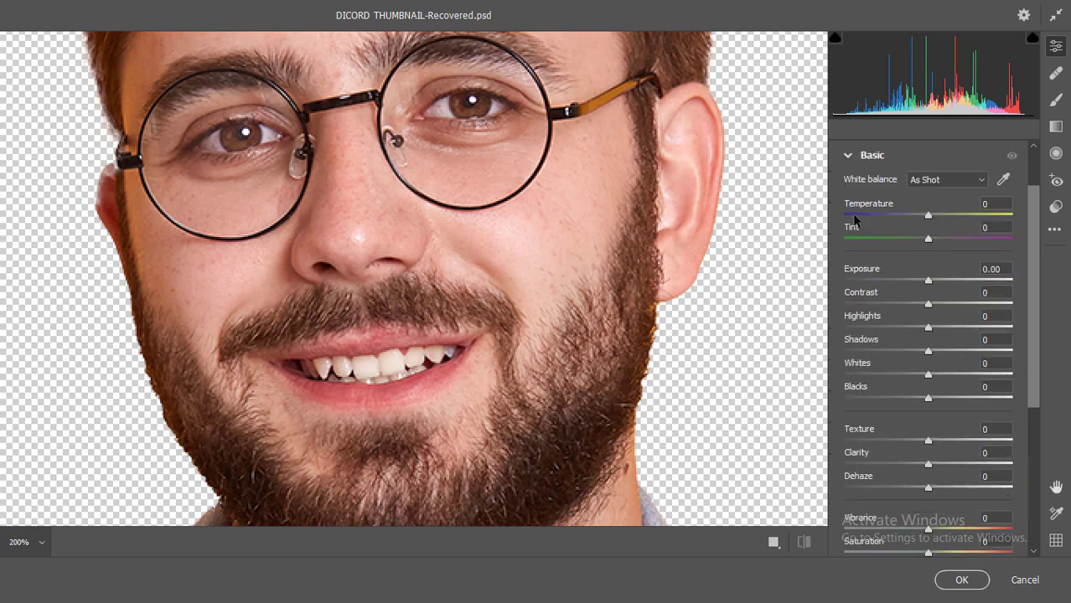
{"action": "left_click", "coordinate": [930, 444]}
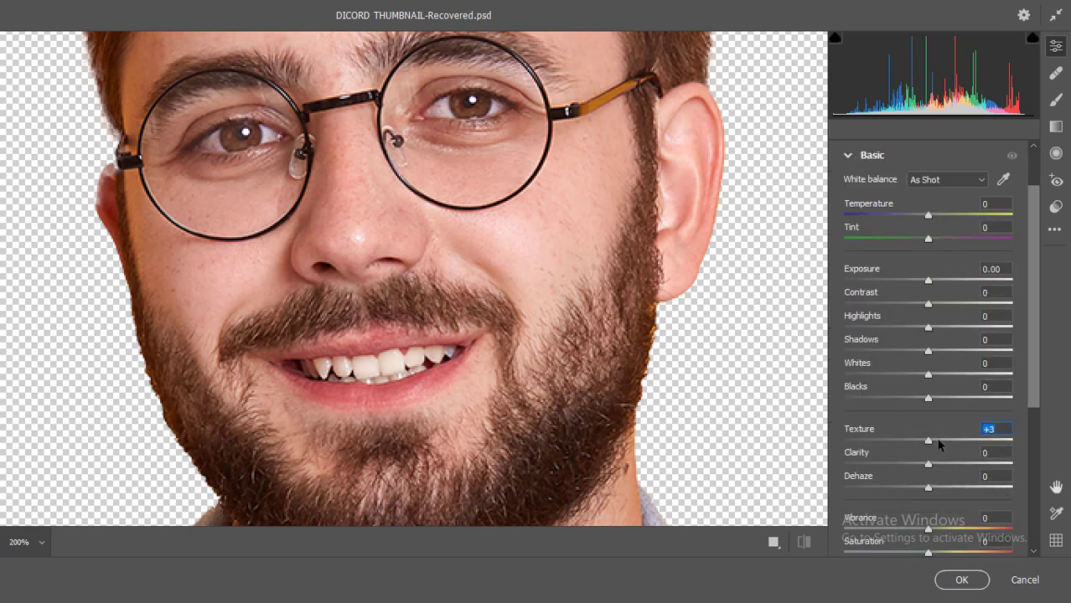
{"action": "left_click_drag", "start_coordinate": [939, 444], "coordinate": [1050, 438]}
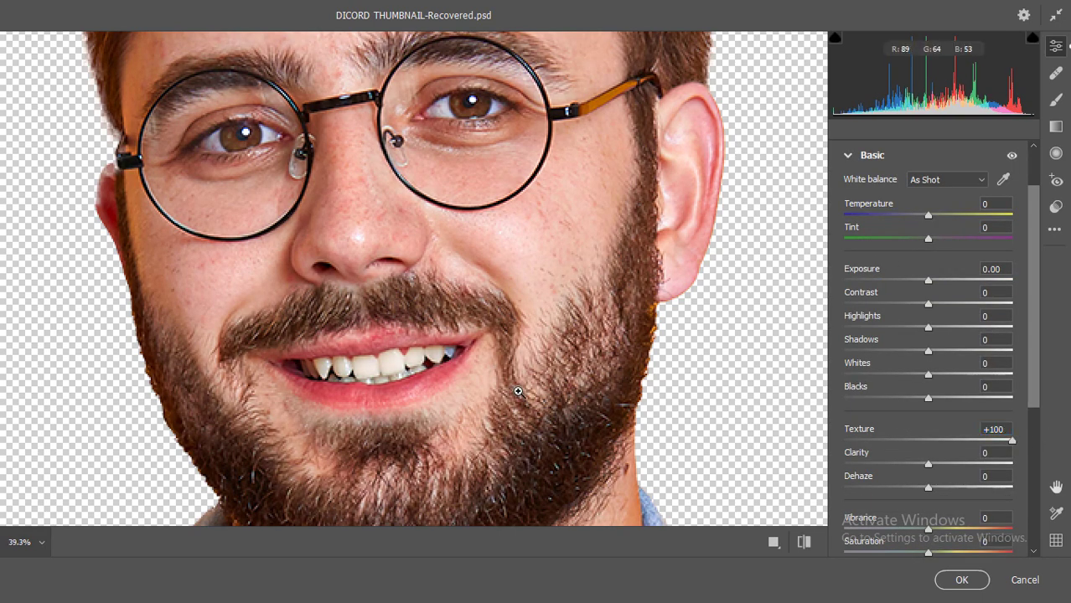
Set Clarity to +22 and inspect the effect on the man's jacket and face
{"action": "left_click", "coordinate": [518, 392]}
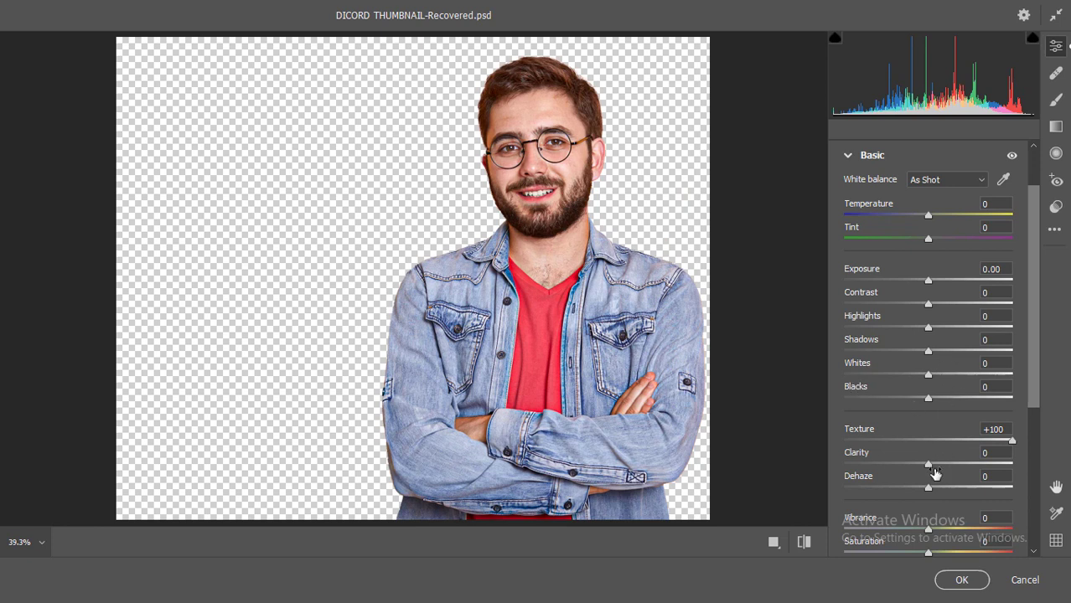
{"action": "left_click_drag", "start_coordinate": [930, 464], "coordinate": [948, 466]}
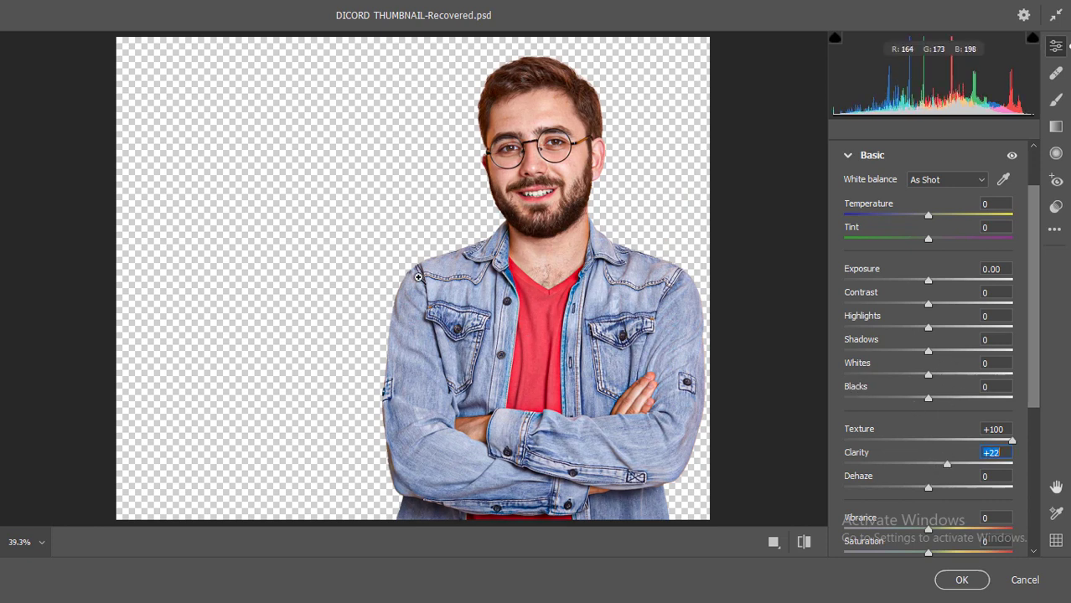
{"action": "scroll", "coordinate": [528, 371], "scroll_direction": "down", "scroll_amount": 2}
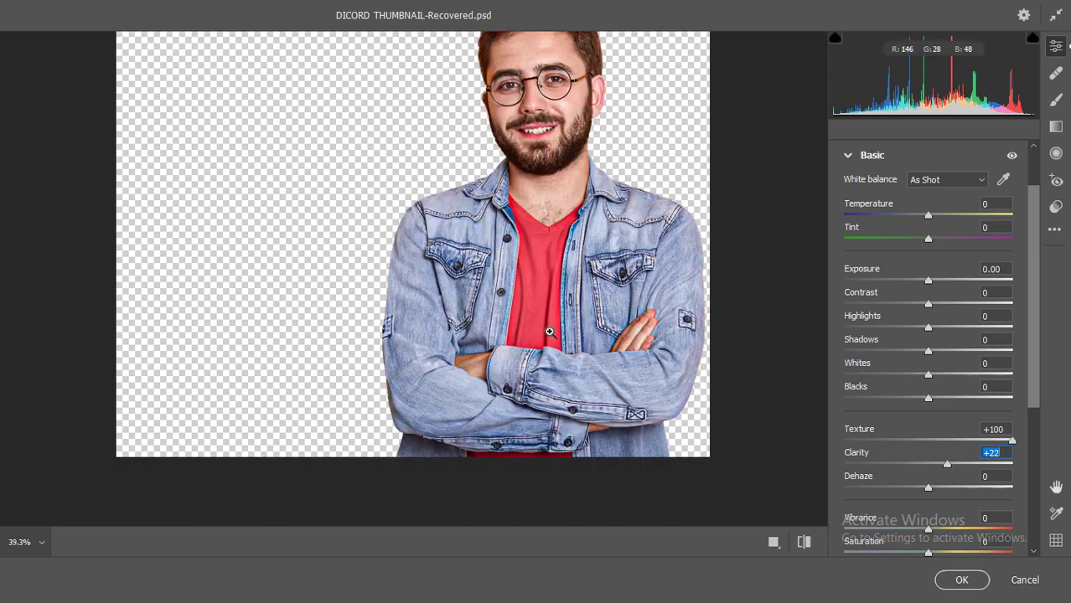
{"action": "scroll", "coordinate": [666, 335], "scroll_direction": "up", "scroll_amount": 2}
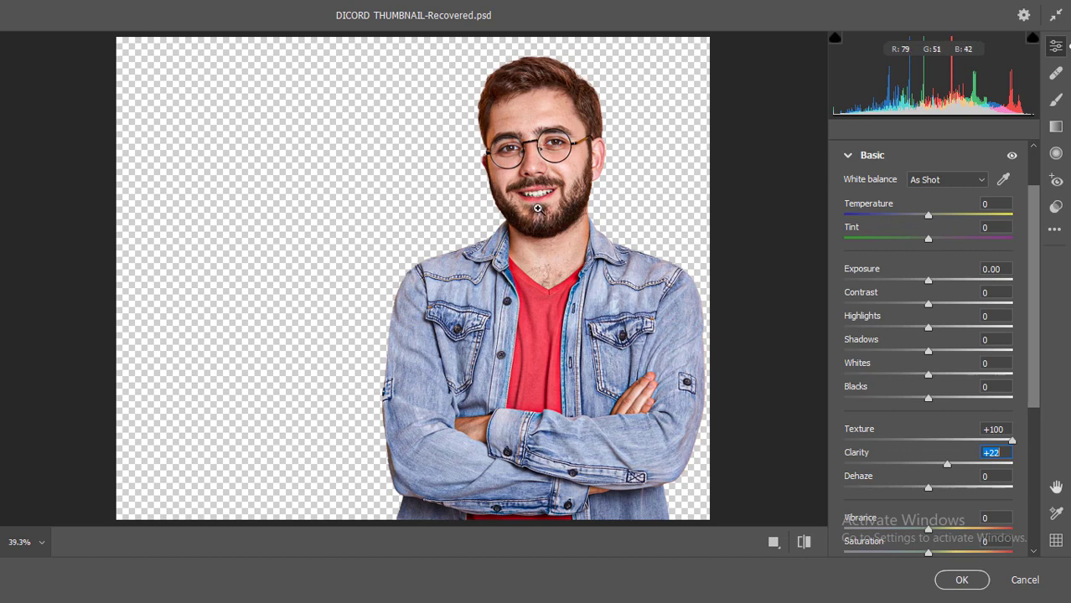
{"action": "left_click", "coordinate": [548, 175]}
{"action": "scroll", "coordinate": [490, 298], "scroll_direction": "up", "scroll_amount": 2}
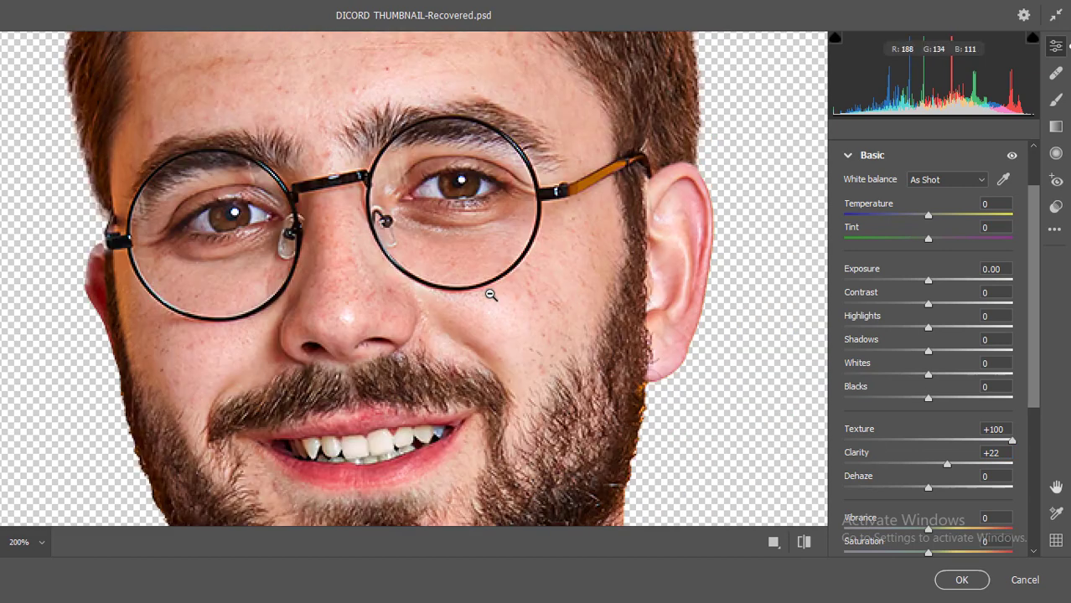
{"action": "left_click", "coordinate": [594, 358]}
Compare the edited man with the default settings and apply the Camera Raw adjustments to Layer 1
{"action": "left_click", "coordinate": [803, 542]}
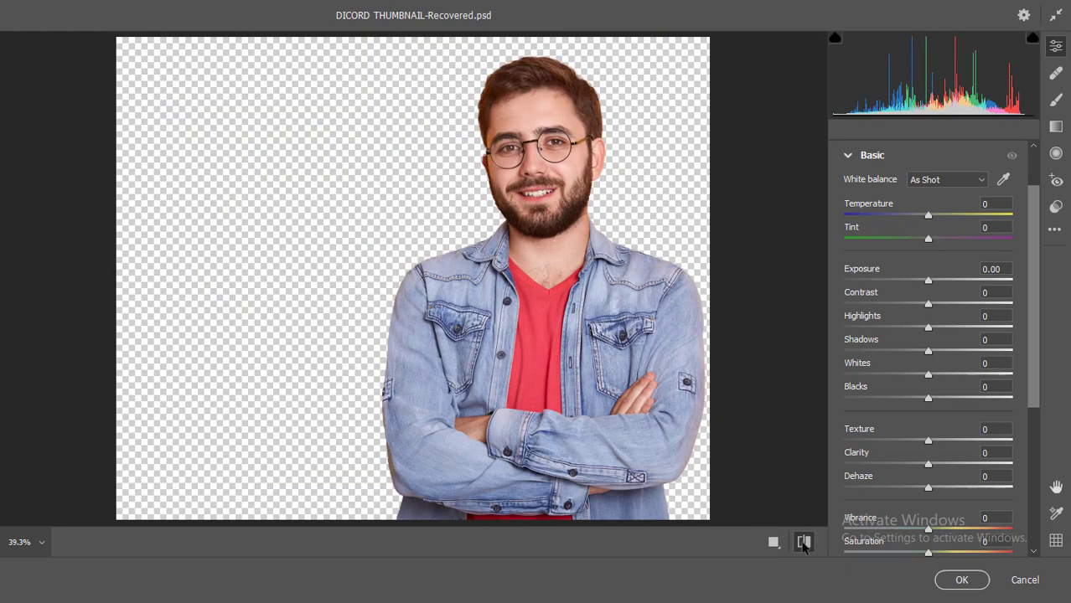
{"action": "left_click", "coordinate": [802, 543]}
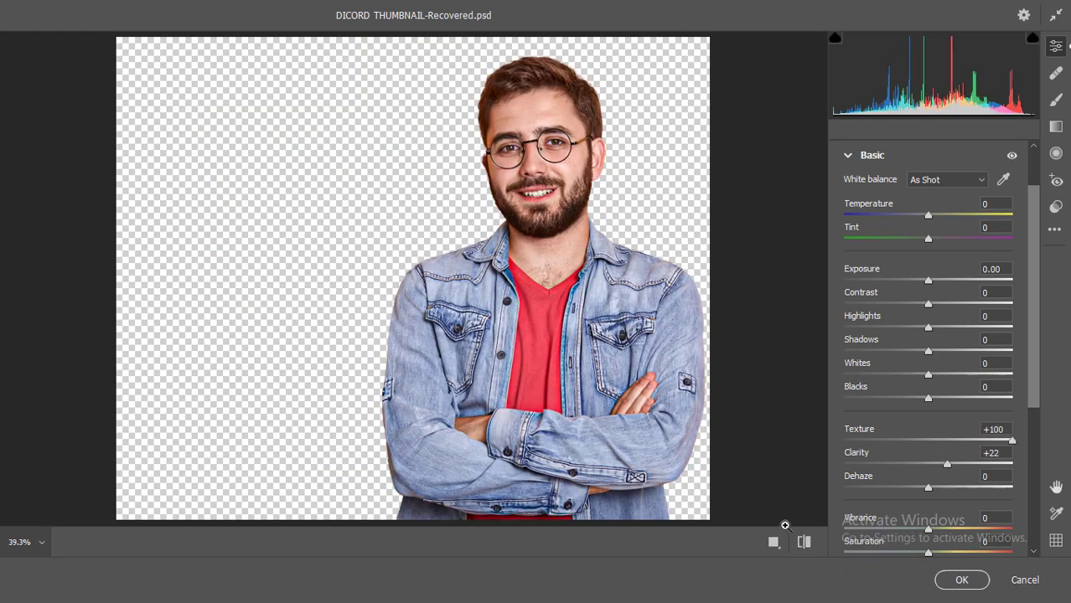
{"action": "left_click", "coordinate": [803, 543]}
{"action": "left_click", "coordinate": [802, 542]}
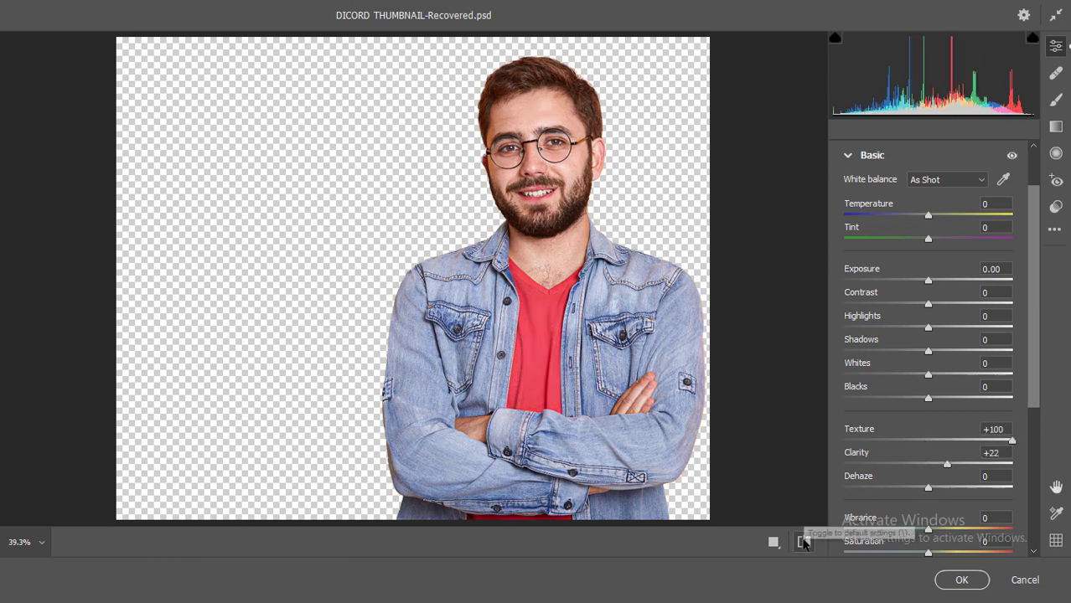
{"action": "left_click", "coordinate": [955, 581]}
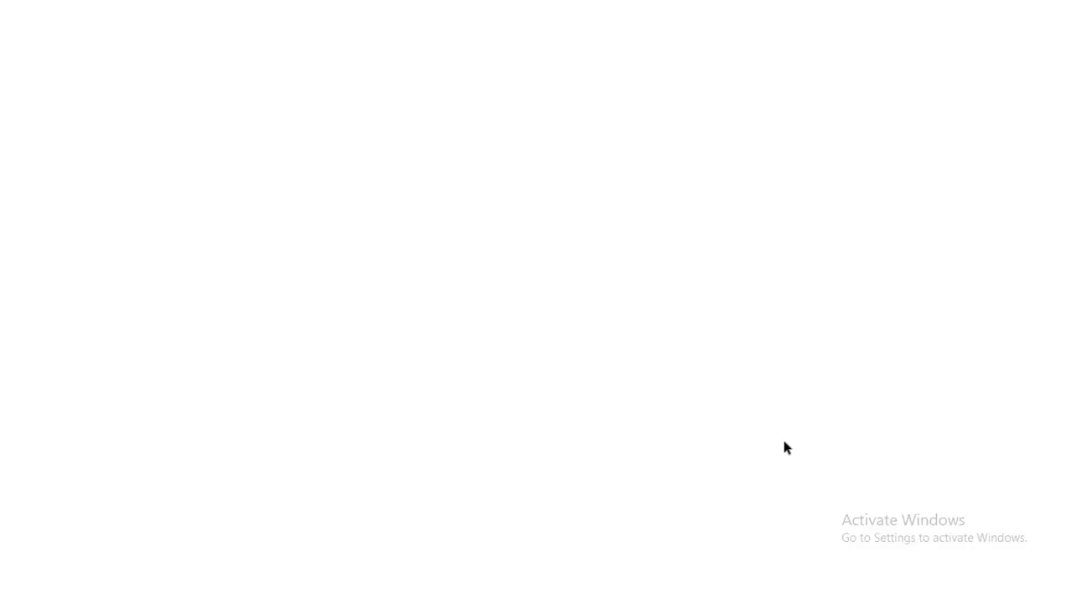
{"action": "key", "text": "ctrl+minus"}
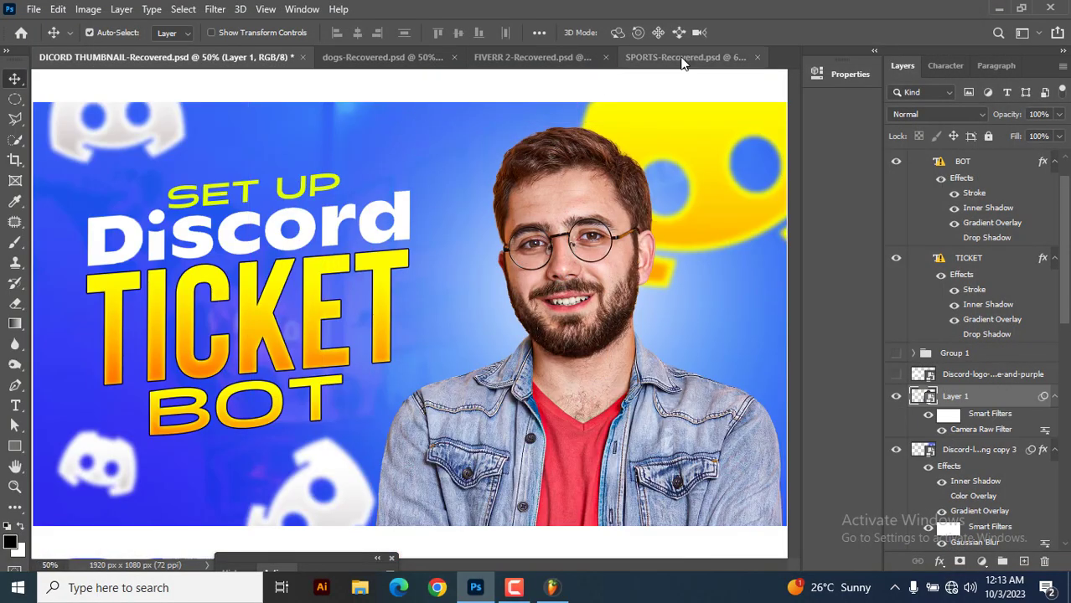
Switch to the SPORTS document and stamp all visible layers into a new layer at the top of the stack
{"action": "left_click", "coordinate": [682, 58]}
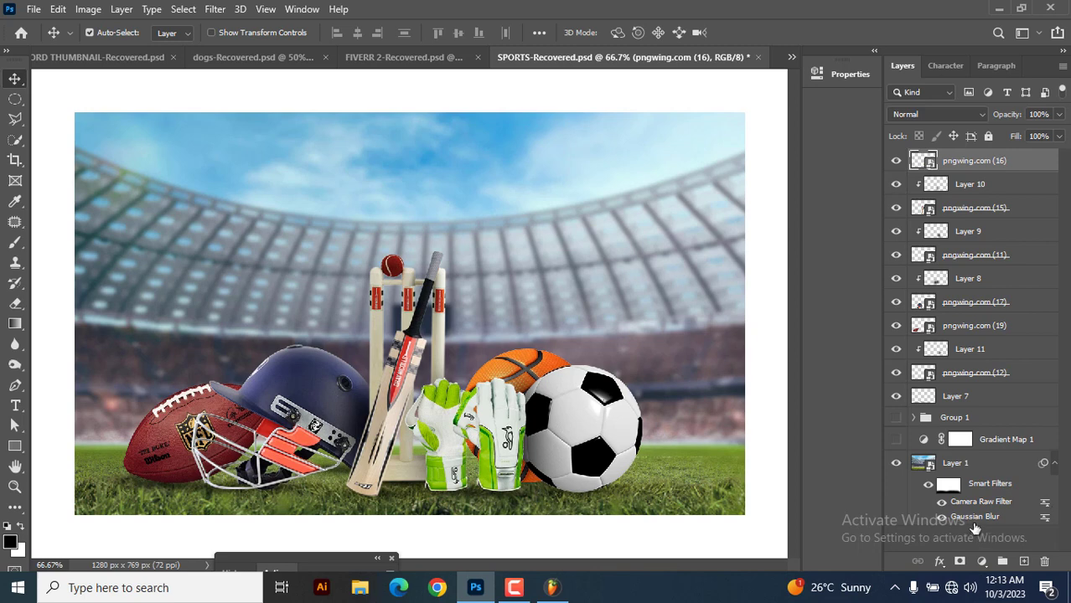
{"action": "left_click", "coordinate": [1022, 564]}
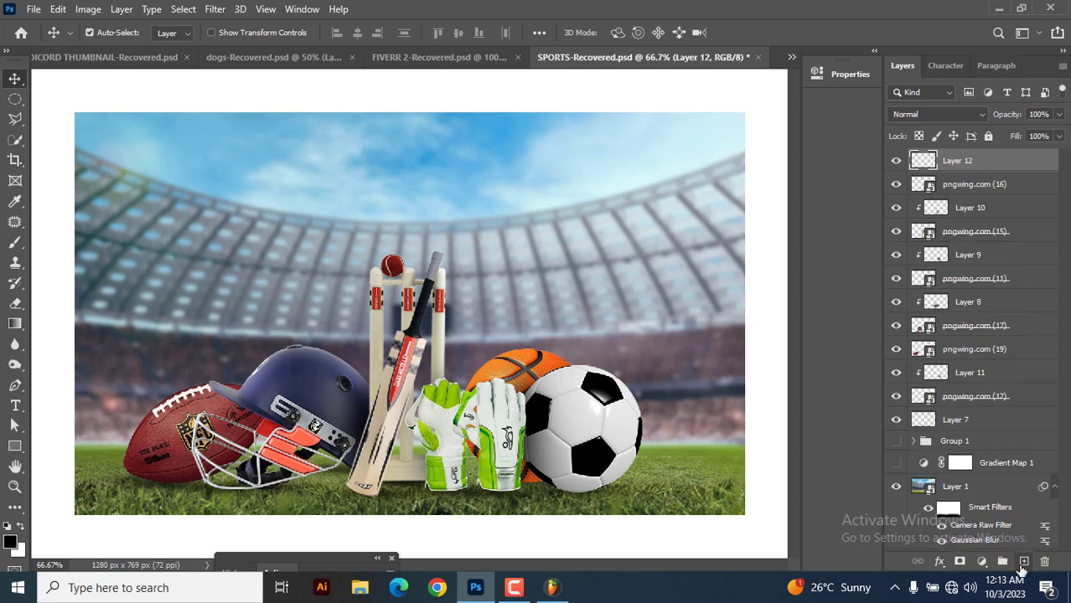
{"action": "key", "text": "ctrl"}
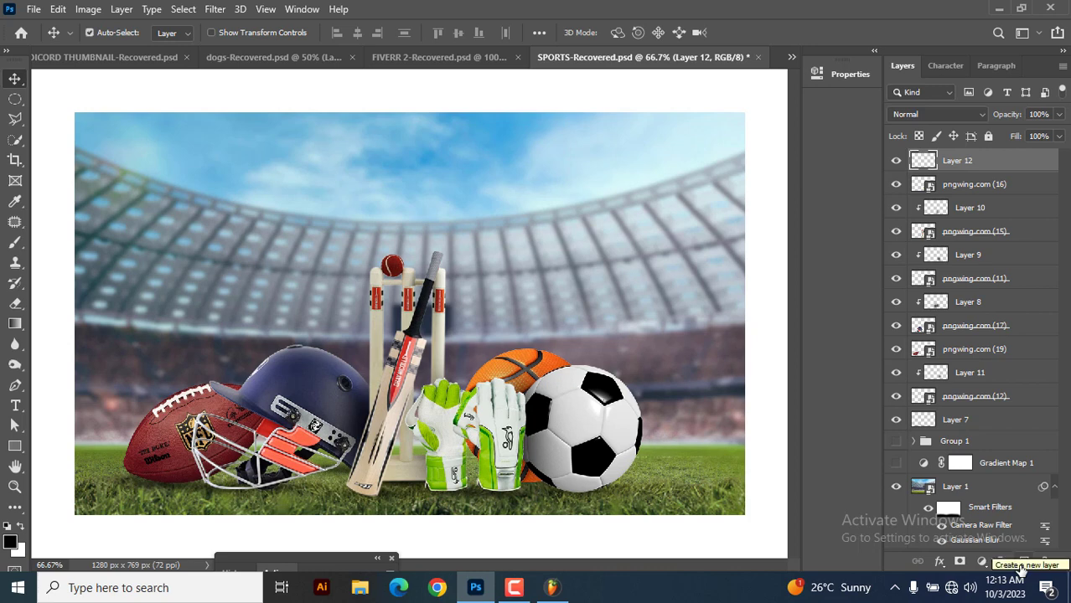
{"action": "key", "text": "ctrl"}
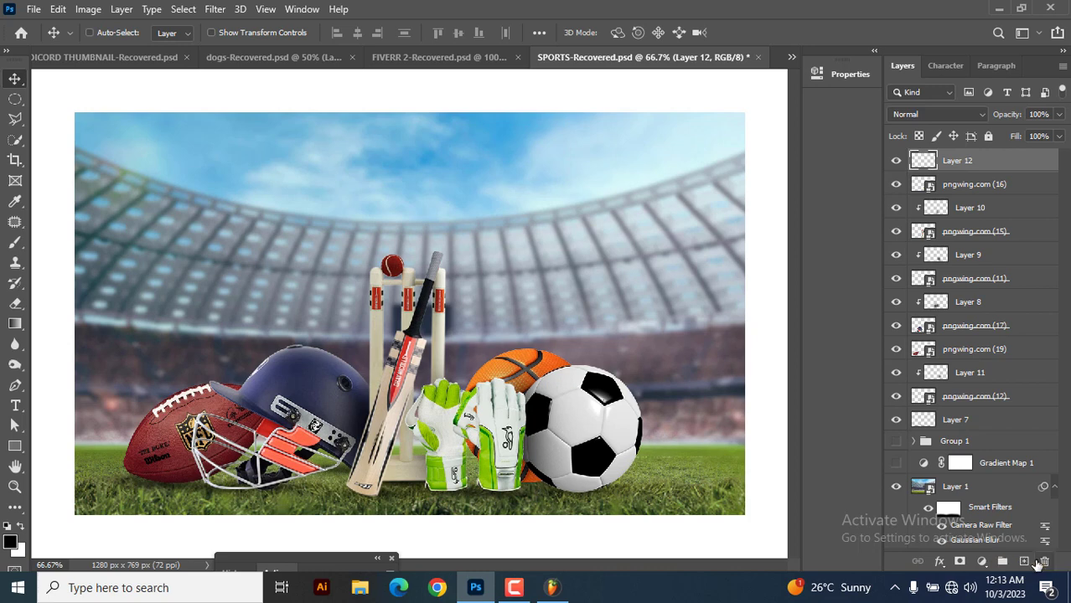
{"action": "key", "text": "ctrl+shift+alt+e"}
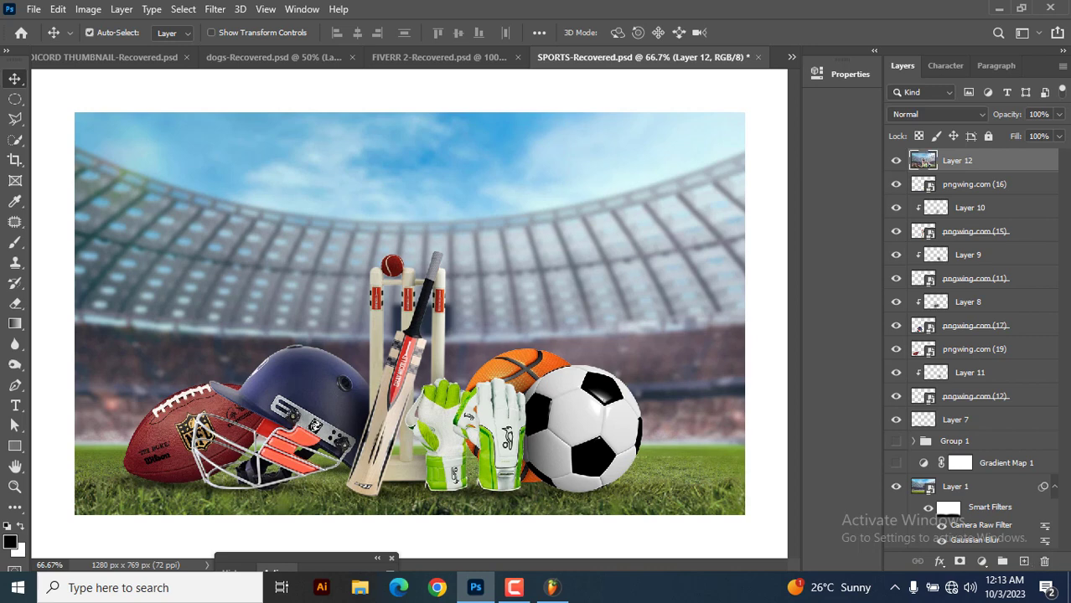
Convert the merged Layer 12 to a smart object and open the Camera Raw Filter's Basic adjustments on it
{"action": "right_click", "coordinate": [947, 163]}
{"action": "left_click", "coordinate": [800, 218]}
{"action": "left_click", "coordinate": [213, 9]}
{"action": "left_click", "coordinate": [259, 103]}
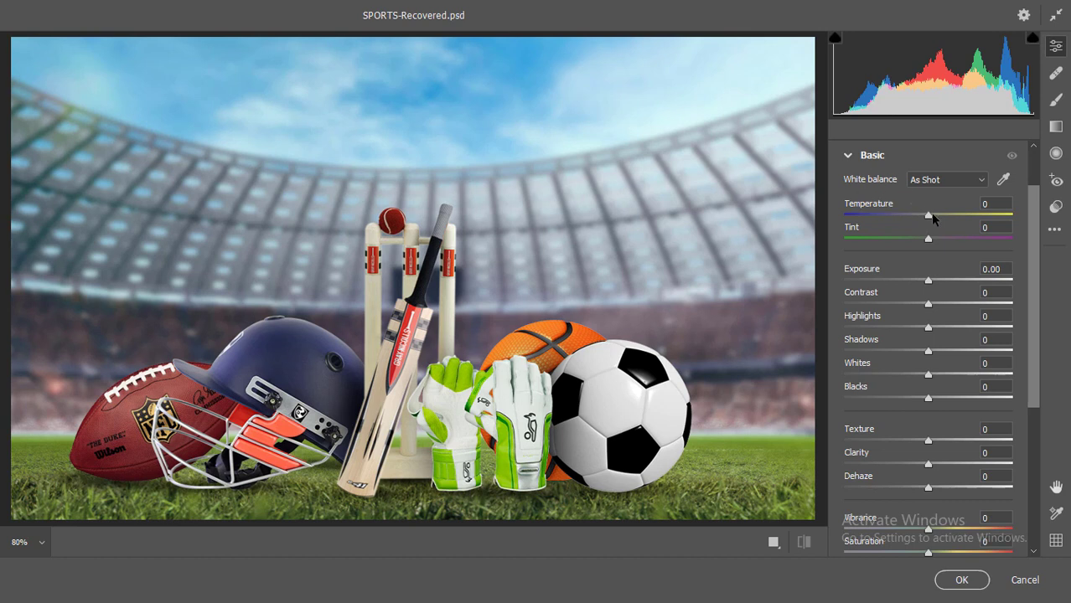
{"action": "left_click", "coordinate": [853, 159]}
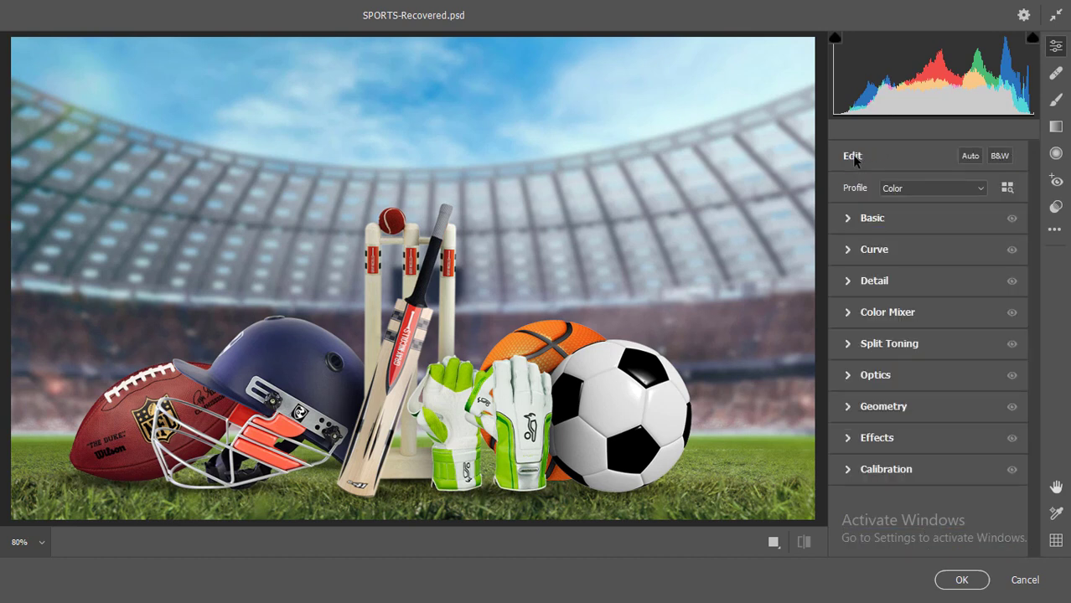
{"action": "left_click", "coordinate": [853, 218]}
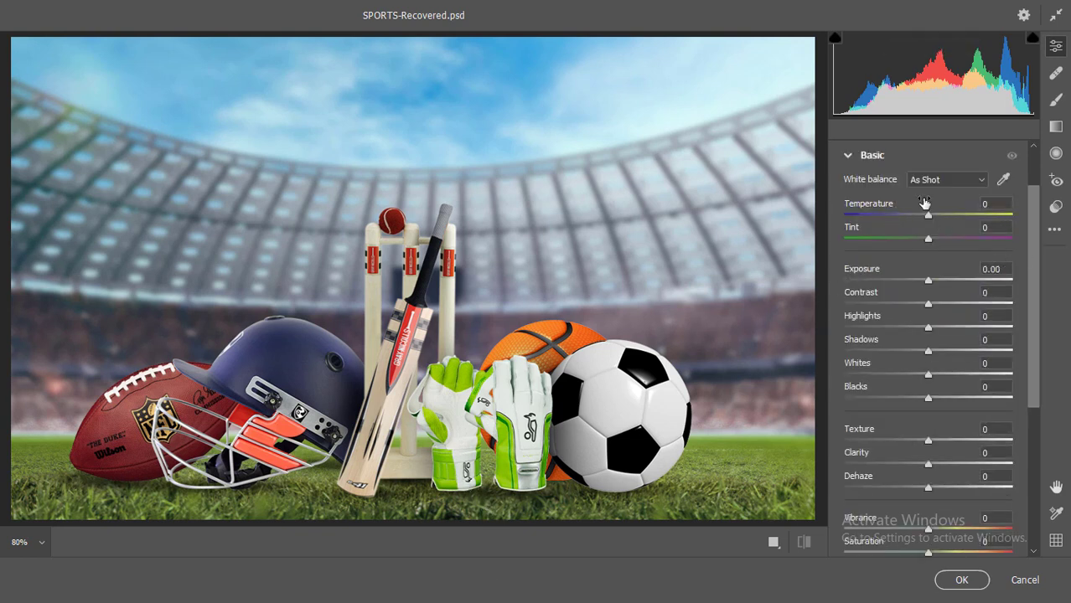
Try a warmer Temperature of +30, reset it, and set the Temperature to +11
{"action": "left_click_drag", "start_coordinate": [928, 216], "coordinate": [953, 220]}
{"action": "double_click", "coordinate": [914, 217]}
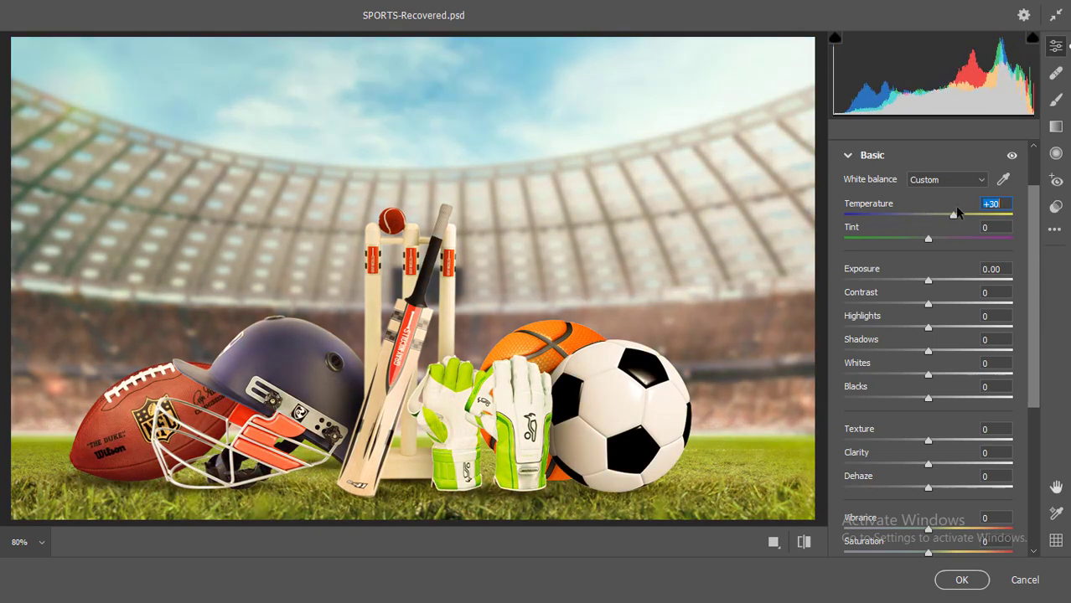
{"action": "double_click", "coordinate": [953, 218]}
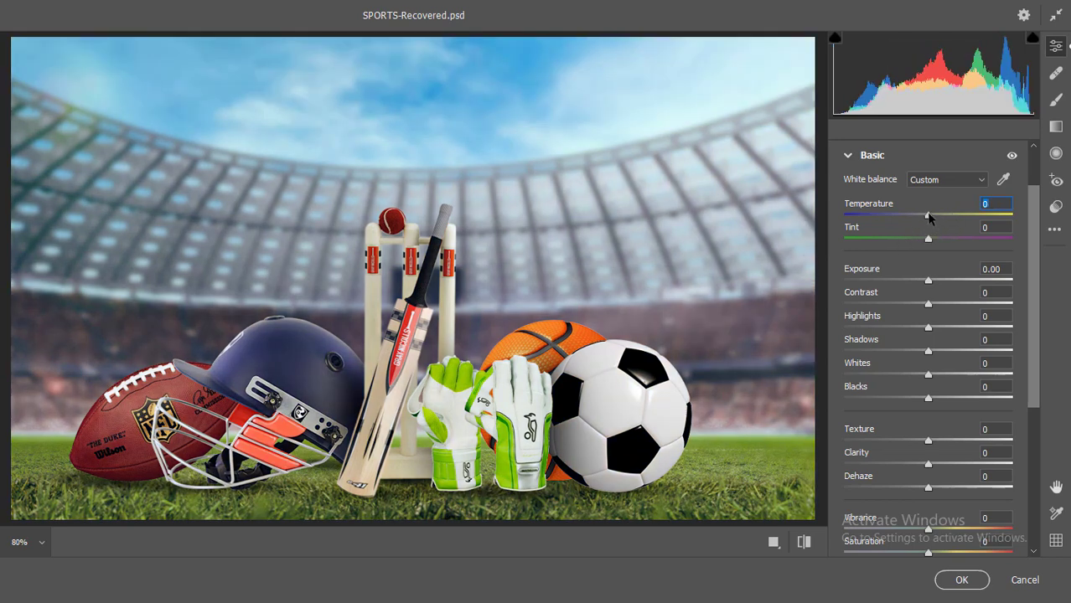
{"action": "left_click", "coordinate": [932, 217]}
{"action": "left_click_drag", "start_coordinate": [932, 217], "coordinate": [937, 218]}
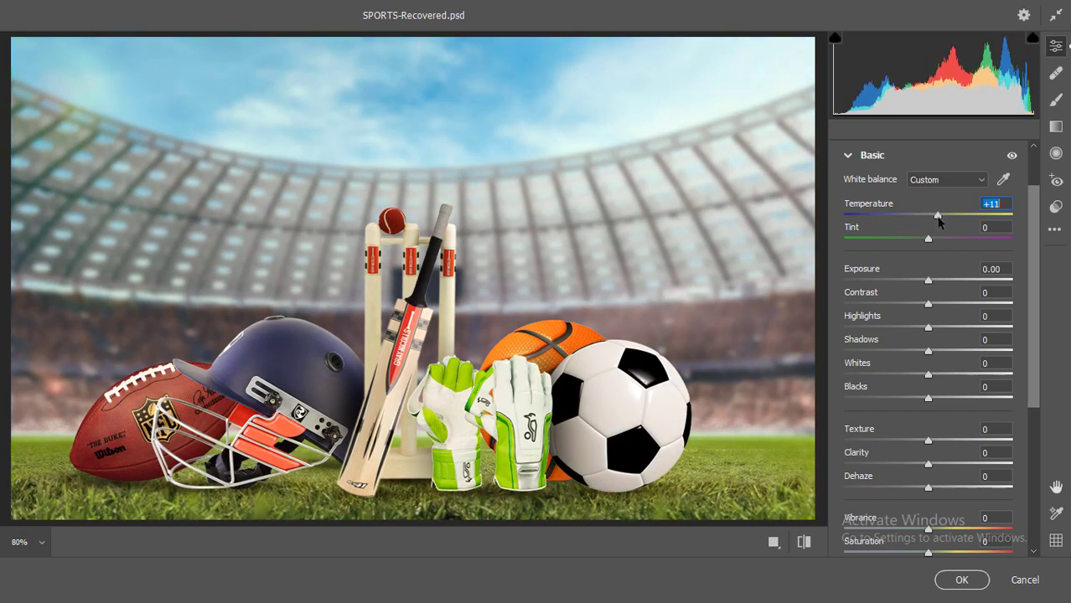
Shift the Tint toward green to -18
{"action": "left_click", "coordinate": [928, 241]}
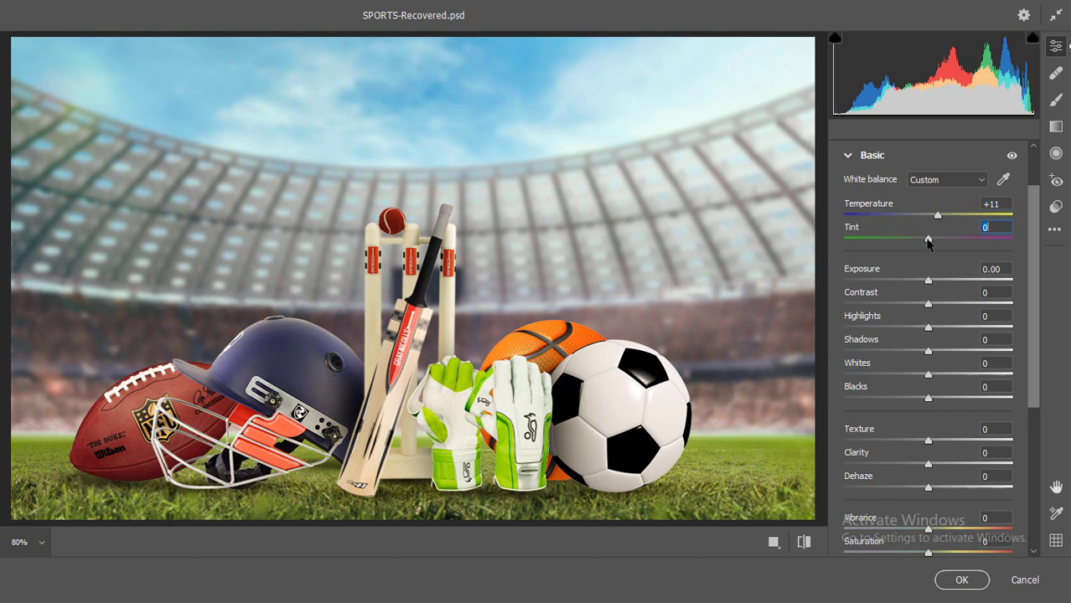
{"action": "left_click_drag", "start_coordinate": [928, 242], "coordinate": [929, 244]}
{"action": "mouse_move", "coordinate": [930, 241]}
{"action": "left_mouse_down"}
{"action": "mouse_move", "coordinate": [945, 241]}
{"action": "mouse_move", "coordinate": [913, 246]}
{"action": "left_mouse_up"}
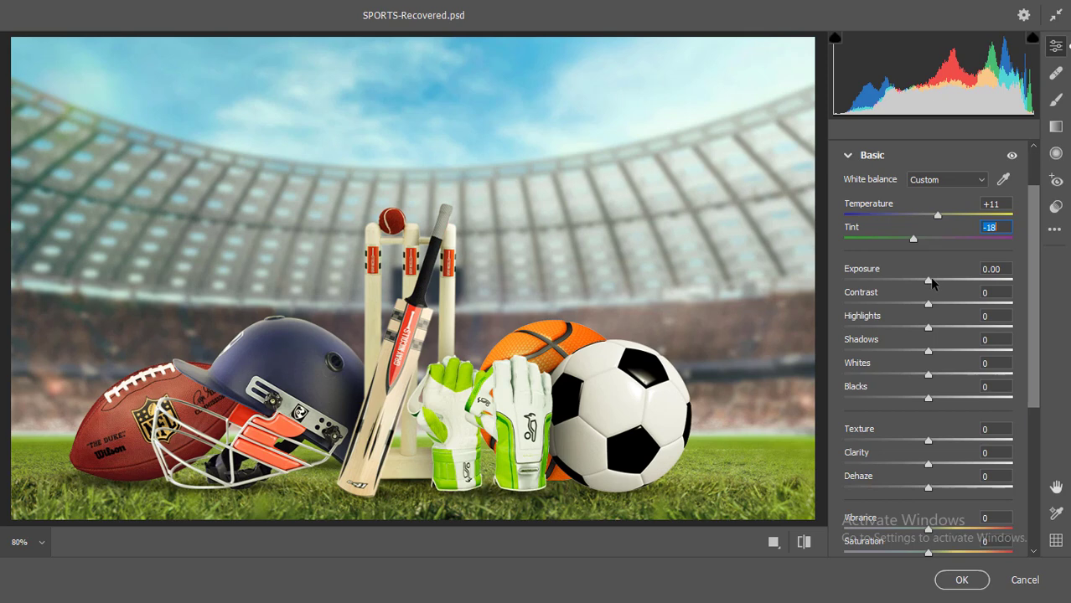
Try a higher Exposure of +1.95, reset it to 0, and set the Contrast to +4
{"action": "left_click_drag", "start_coordinate": [932, 284], "coordinate": [967, 284]}
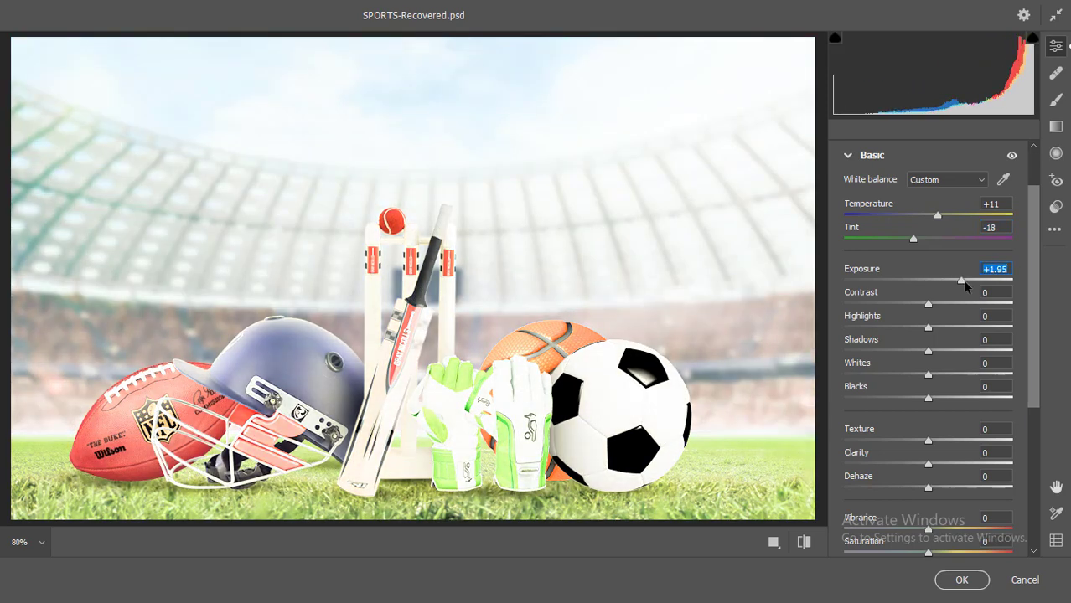
{"action": "double_click", "coordinate": [963, 283]}
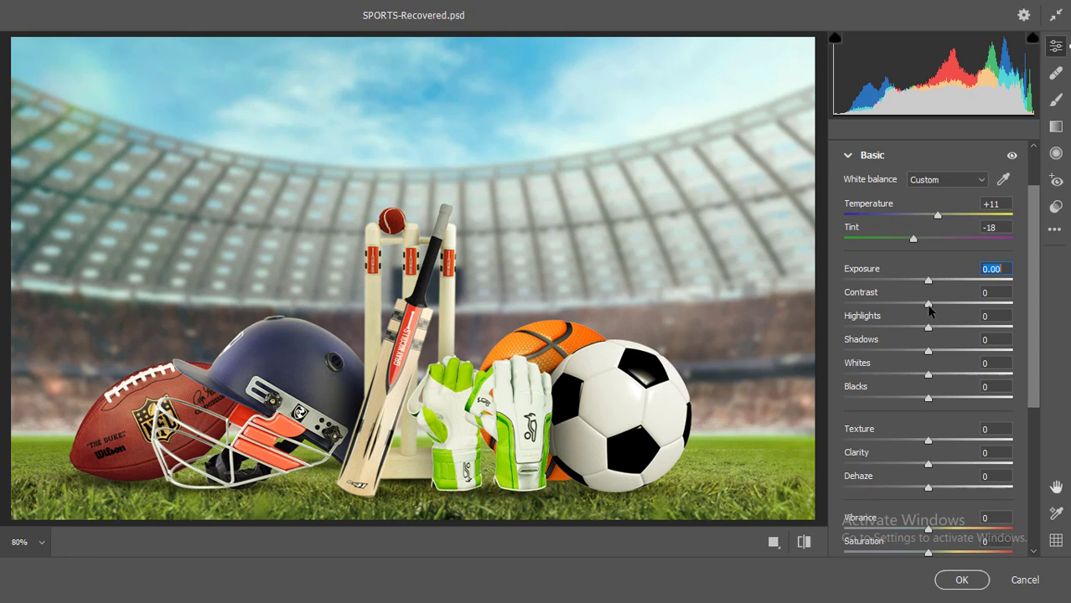
{"action": "mouse_move", "coordinate": [930, 308]}
{"action": "left_mouse_down"}
{"action": "mouse_move", "coordinate": [975, 306]}
{"action": "mouse_move", "coordinate": [983, 317]}
{"action": "mouse_move", "coordinate": [939, 310]}
{"action": "left_mouse_up"}
{"action": "double_click", "coordinate": [947, 307]}
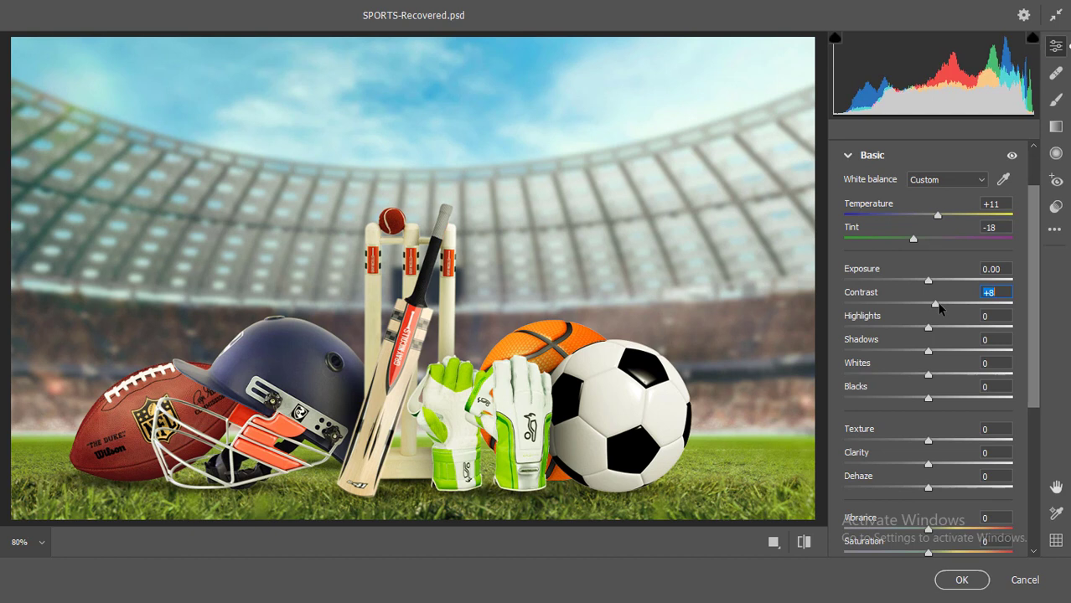
{"action": "left_click_drag", "start_coordinate": [938, 308], "coordinate": [935, 307]}
Try Highlights at -27 and Shadows at +32 and -24, resetting both to 0
{"action": "left_click_drag", "start_coordinate": [929, 334], "coordinate": [905, 332]}
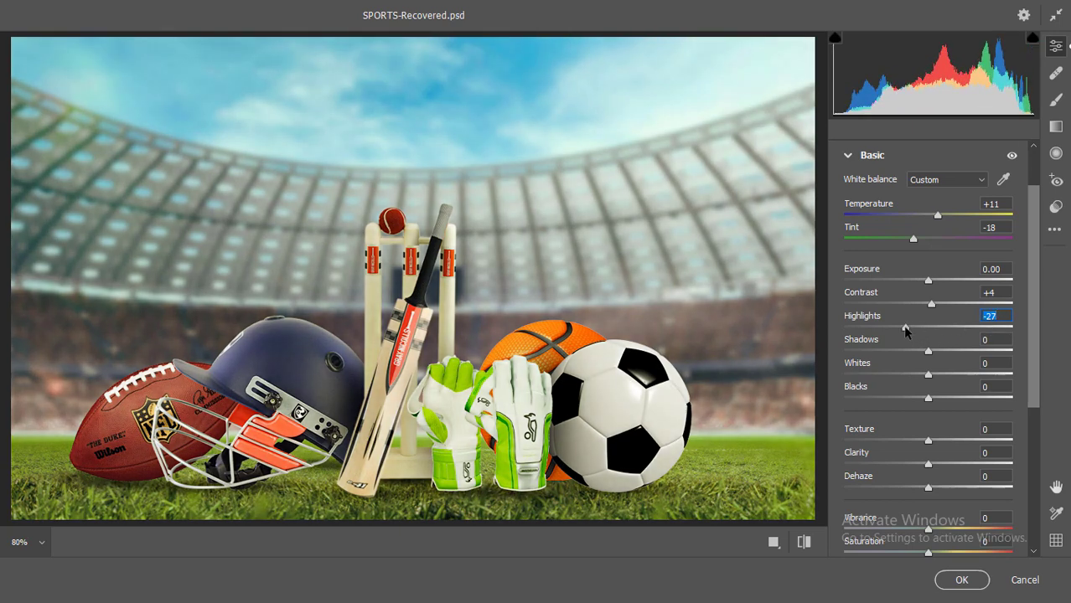
{"action": "double_click", "coordinate": [904, 327]}
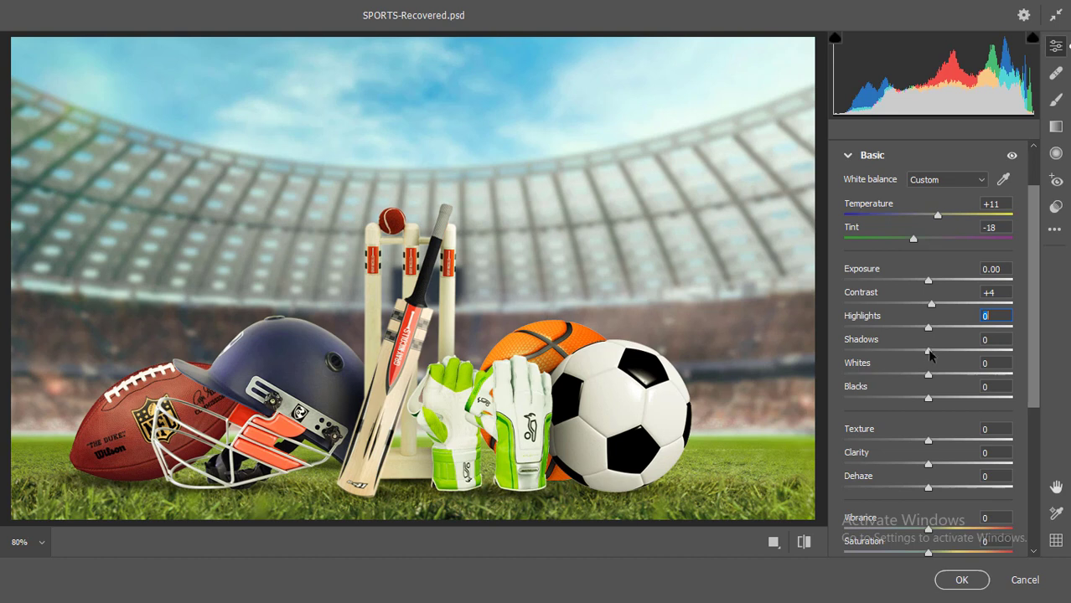
{"action": "key", "text": "Tab"}
{"action": "key", "text": "Up"}
{"action": "key", "text": "Up"}
{"action": "key", "text": "Up"}
{"action": "key", "text": "Up"}
{"action": "key", "text": "Up"}
{"action": "key", "text": "Up"}
{"action": "key", "text": "Up"}
{"action": "key", "text": "Up"}
{"action": "key", "text": "Up"}
{"action": "key", "text": "Up"}
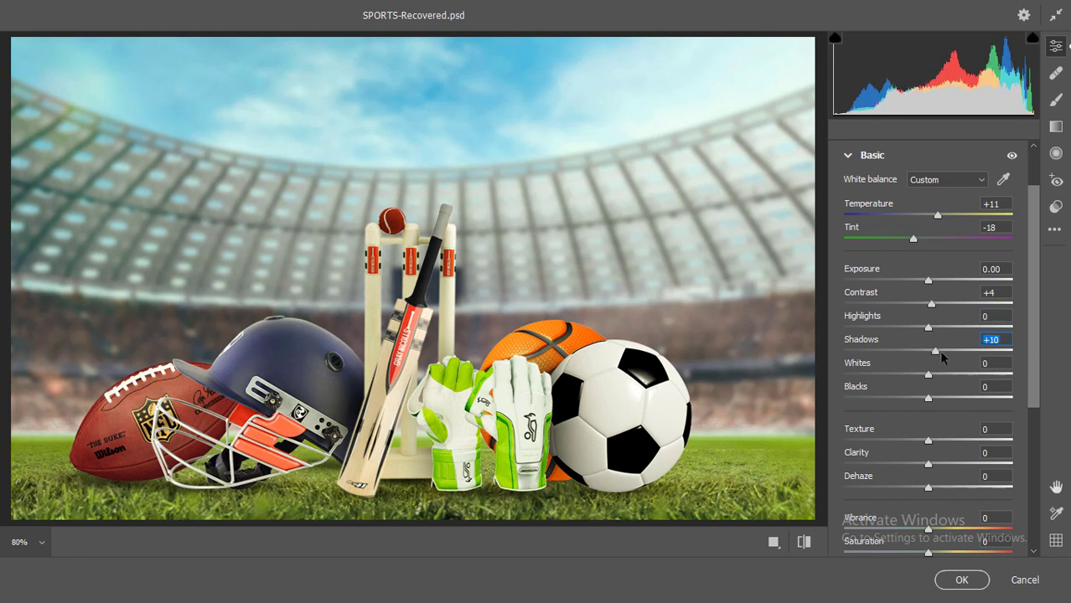
{"action": "key", "text": "Up"}
{"action": "key", "text": "Up"}
{"action": "left_click_drag", "start_coordinate": [941, 351], "coordinate": [956, 352]}
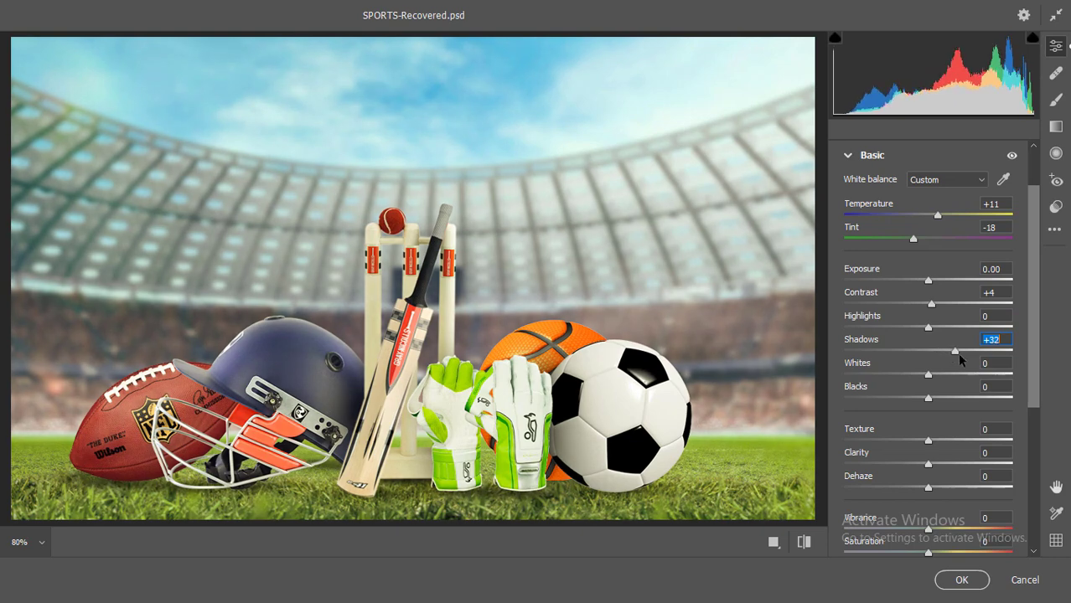
{"action": "left_click_drag", "start_coordinate": [957, 353], "coordinate": [912, 350]}
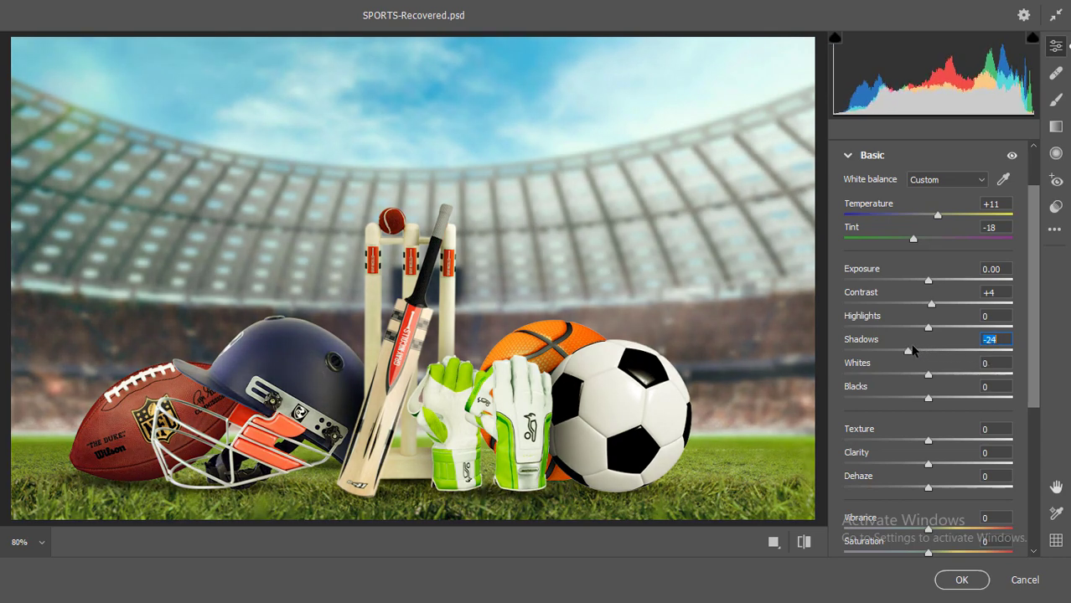
{"action": "double_click", "coordinate": [907, 351]}
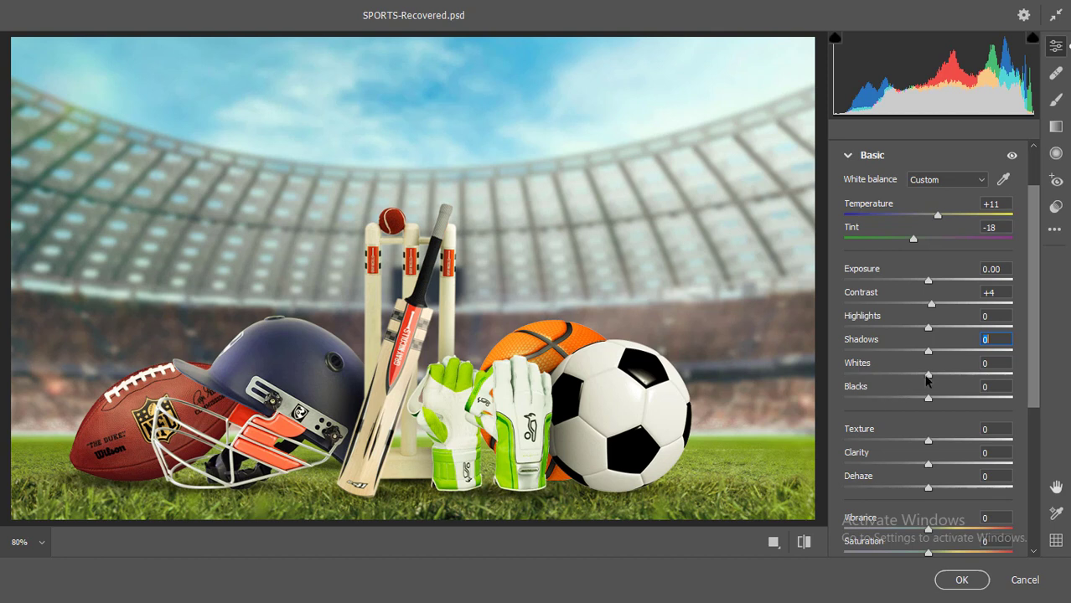
Try a lower Whites value and a Whites value of +17, and reset Whites to 0
{"action": "left_click_drag", "start_coordinate": [931, 376], "coordinate": [898, 377]}
{"action": "double_click", "coordinate": [896, 374]}
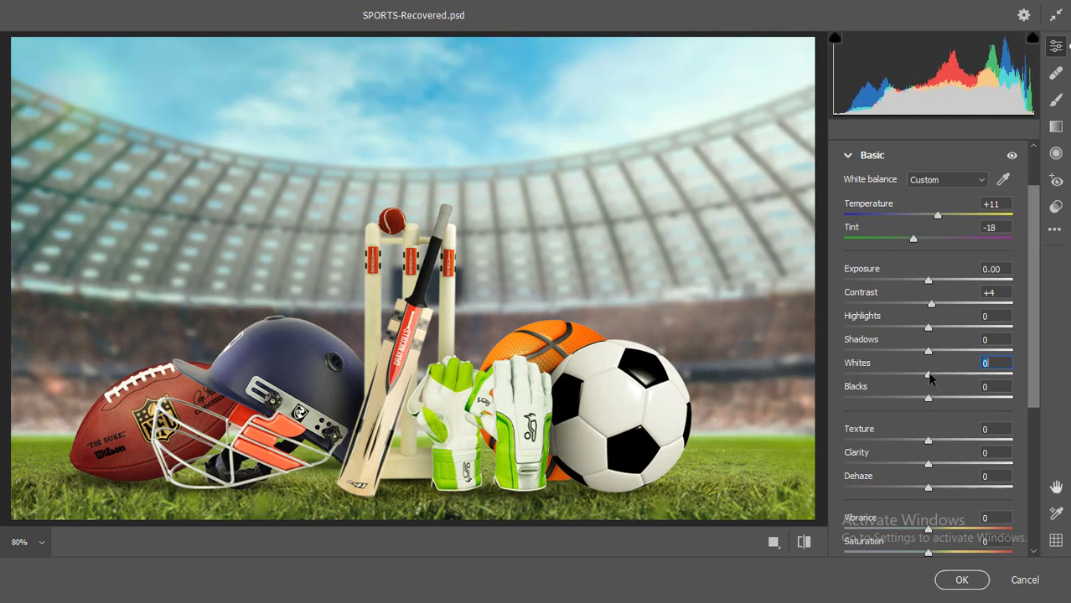
{"action": "left_click_drag", "start_coordinate": [929, 378], "coordinate": [943, 375]}
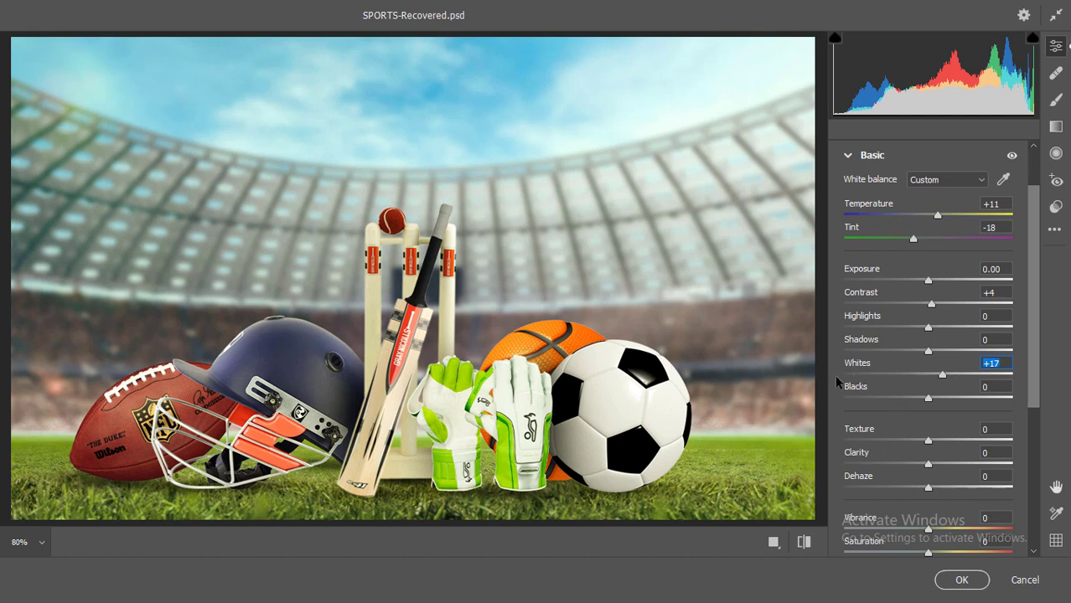
{"action": "double_click", "coordinate": [941, 377]}
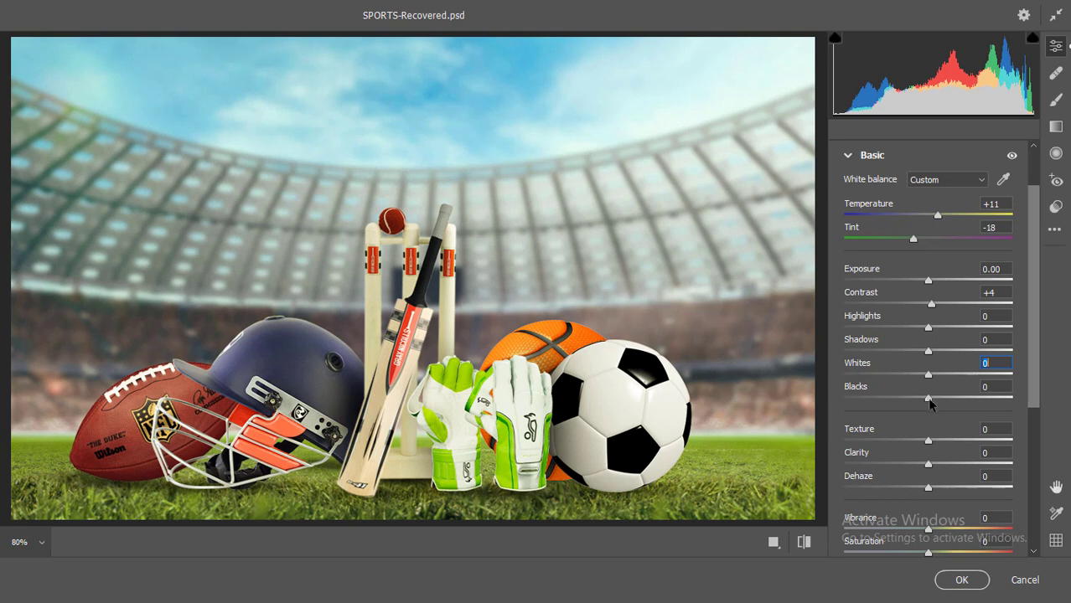
Try Blacks at +100 and -79, and reset Blacks to 0
{"action": "left_click_drag", "start_coordinate": [929, 398], "coordinate": [1013, 400]}
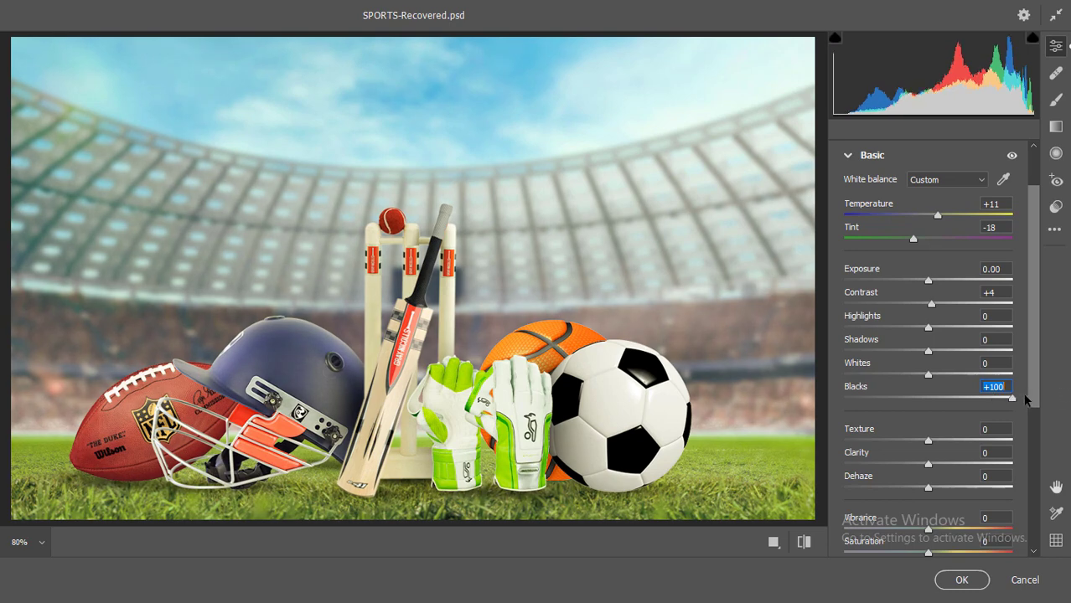
{"action": "left_click_drag", "start_coordinate": [1011, 402], "coordinate": [865, 397]}
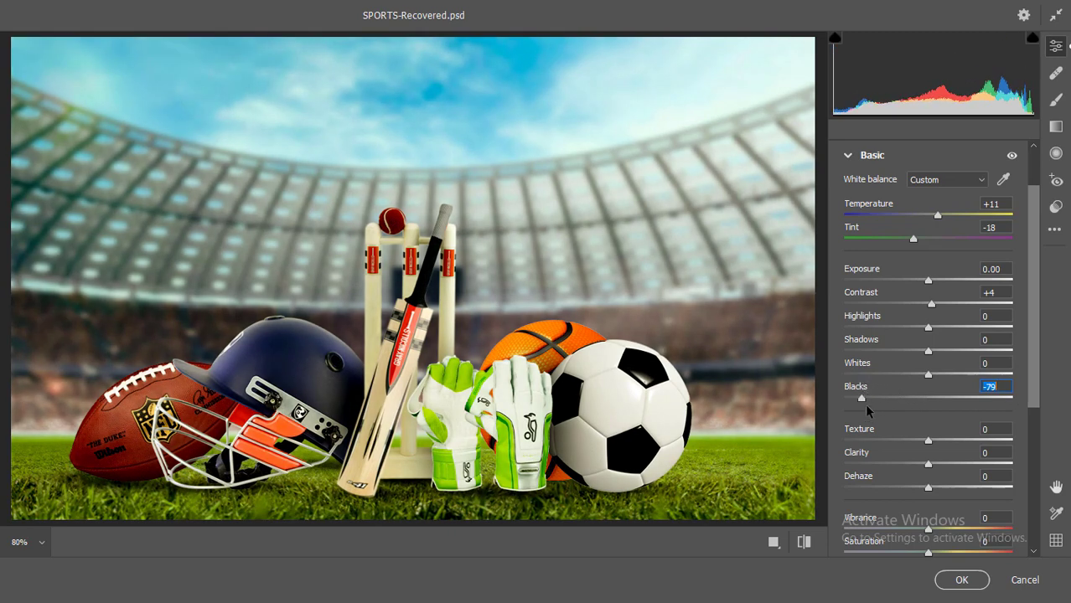
{"action": "double_click", "coordinate": [864, 399]}
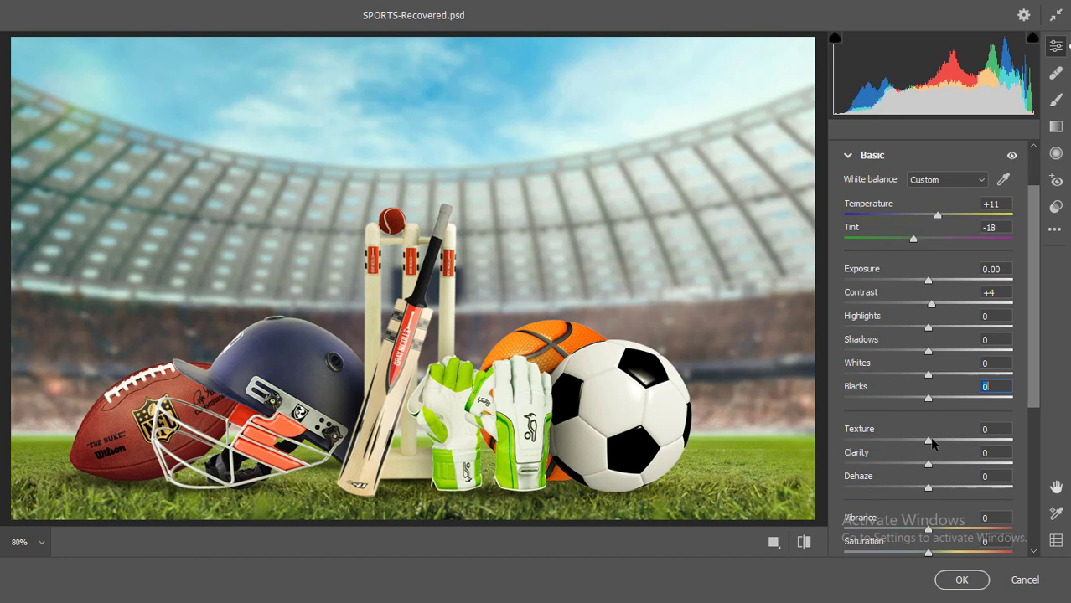
Set the Texture to +48 and the Clarity to +10 for the sports image
{"action": "left_click_drag", "start_coordinate": [931, 441], "coordinate": [995, 458]}
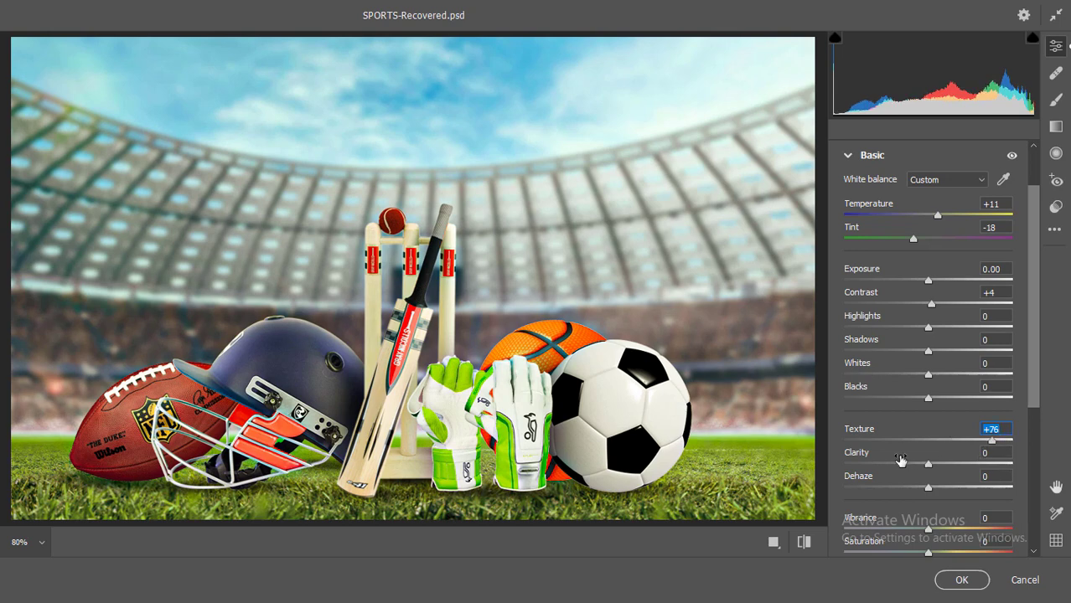
{"action": "left_click_drag", "start_coordinate": [928, 442], "coordinate": [967, 443]}
{"action": "left_click", "coordinate": [930, 463]}
{"action": "left_click_drag", "start_coordinate": [930, 461], "coordinate": [946, 462]}
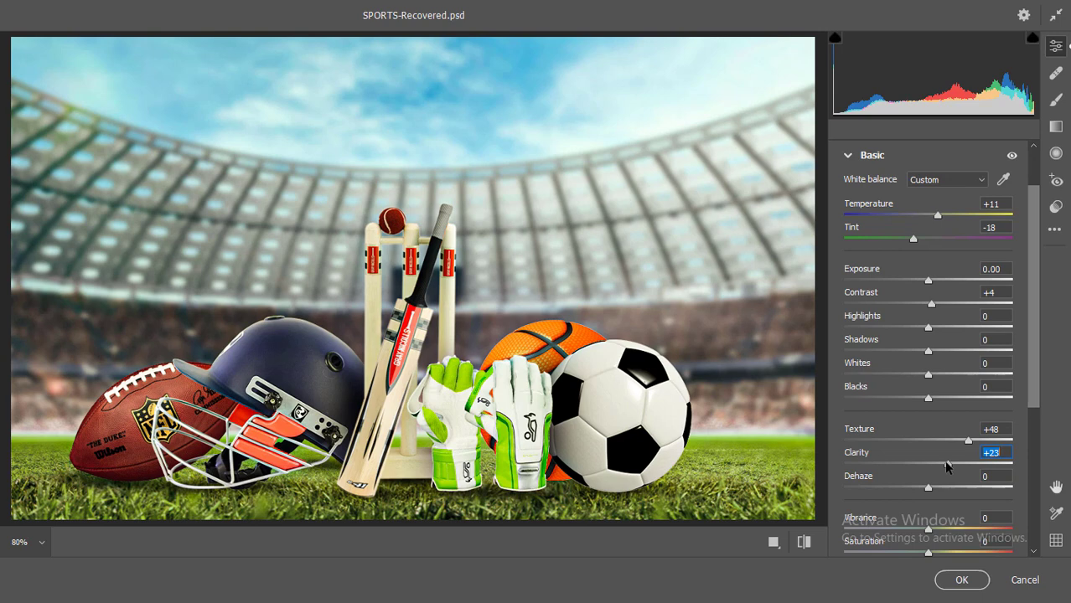
{"action": "mouse_move", "coordinate": [947, 467]}
{"action": "left_mouse_down"}
{"action": "mouse_move", "coordinate": [974, 461]}
{"action": "mouse_move", "coordinate": [962, 457]}
{"action": "left_mouse_up"}
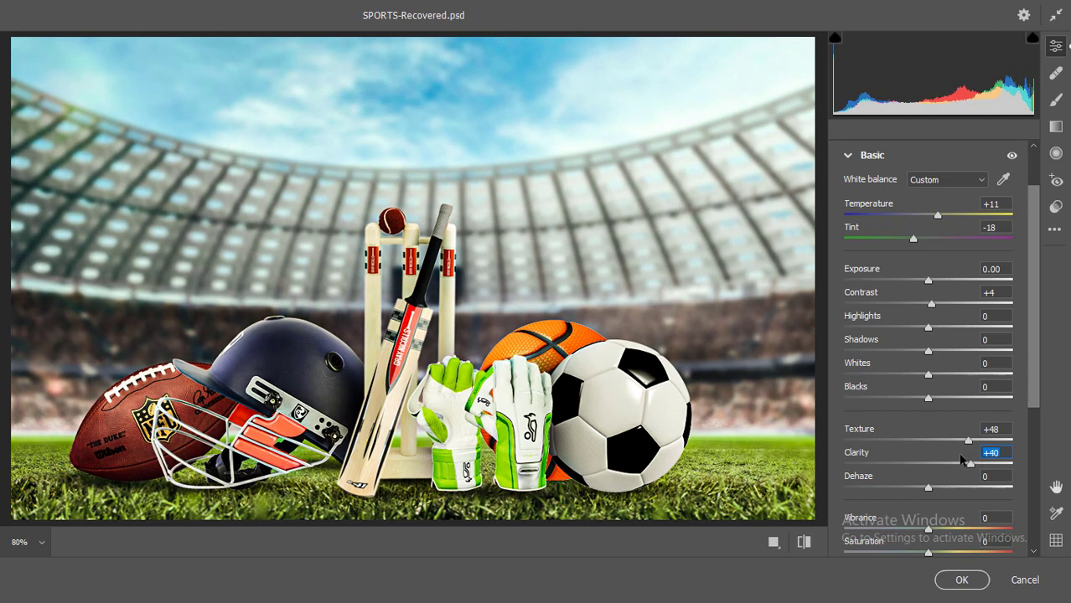
{"action": "type", "text": "0"}
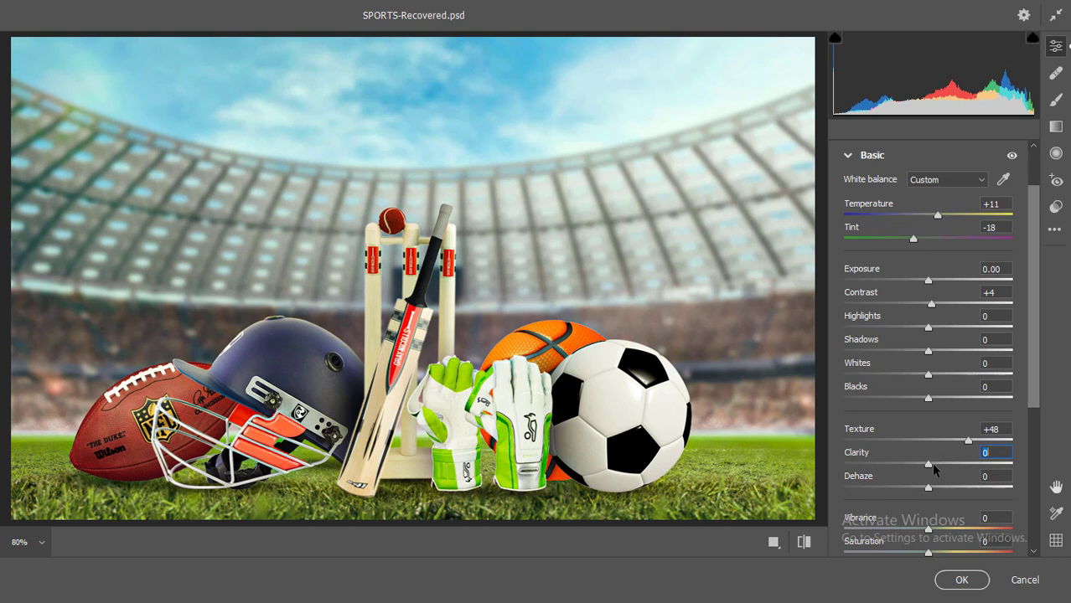
{"action": "left_click_drag", "start_coordinate": [932, 461], "coordinate": [937, 470]}
Raise the Vibrance to +93 to intensify the sports image's colours
{"action": "scroll", "coordinate": [937, 522], "scroll_direction": "down", "scroll_amount": 1}
{"action": "scroll", "coordinate": [942, 469], "scroll_direction": "down", "scroll_amount": 1}
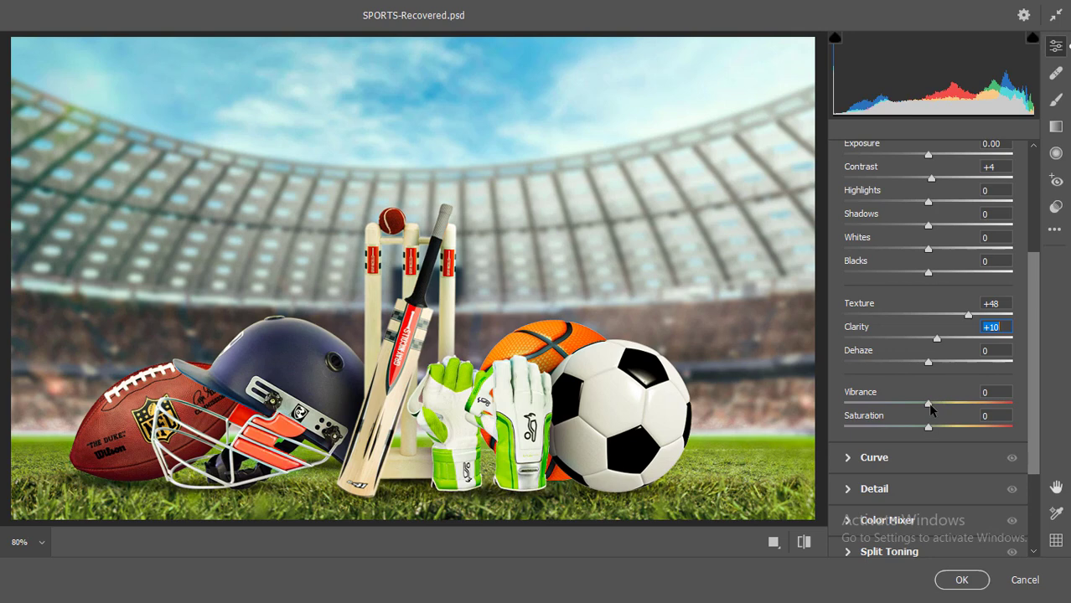
{"action": "left_click_drag", "start_coordinate": [930, 408], "coordinate": [950, 405]}
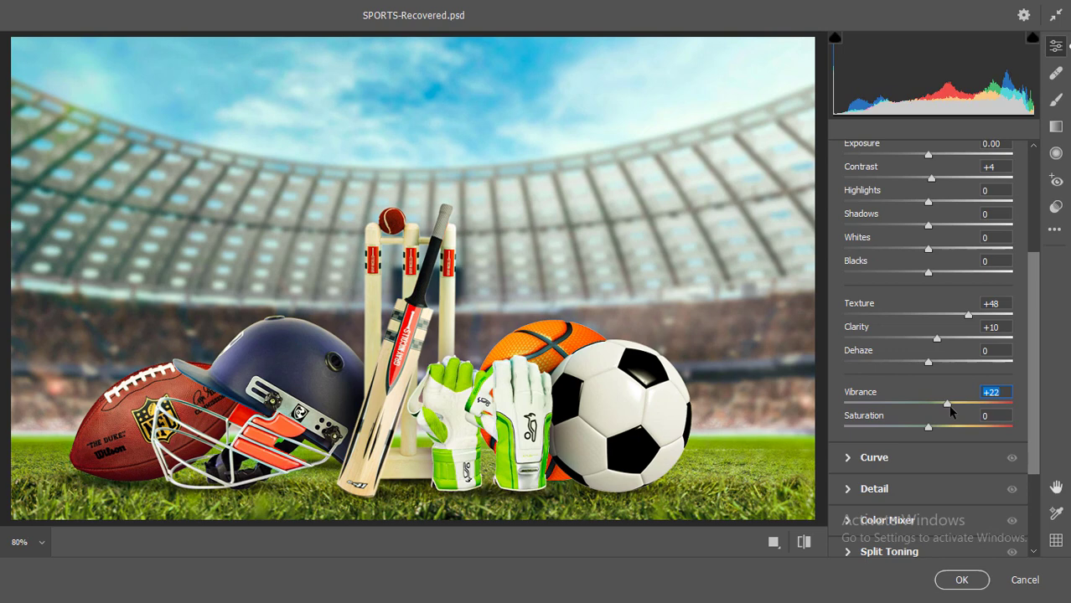
{"action": "left_click_drag", "start_coordinate": [965, 408], "coordinate": [1008, 410]}
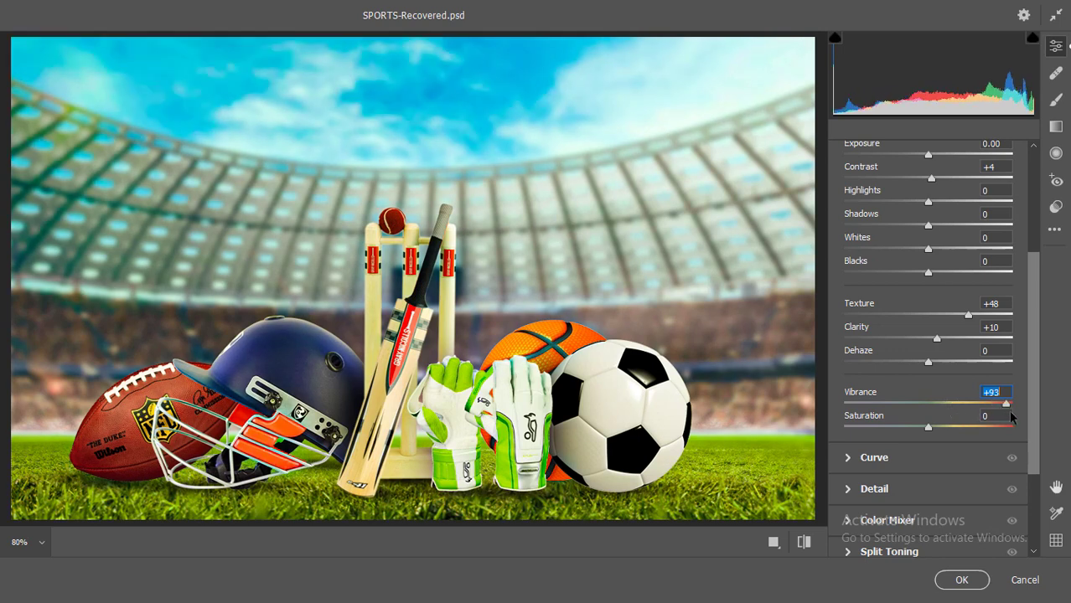
Try Vibrance at -12 and +22 and Saturation at +91, resetting both to 0
{"action": "left_click", "coordinate": [938, 406]}
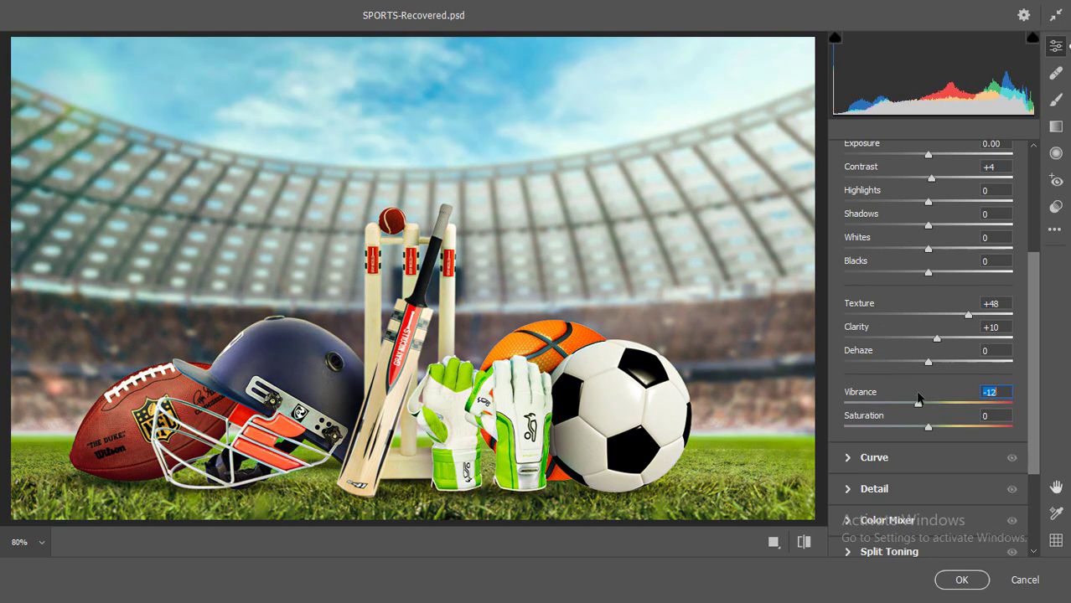
{"action": "left_click", "coordinate": [929, 403]}
{"action": "left_click_drag", "start_coordinate": [929, 403], "coordinate": [932, 405]}
{"action": "left_click", "coordinate": [941, 405]}
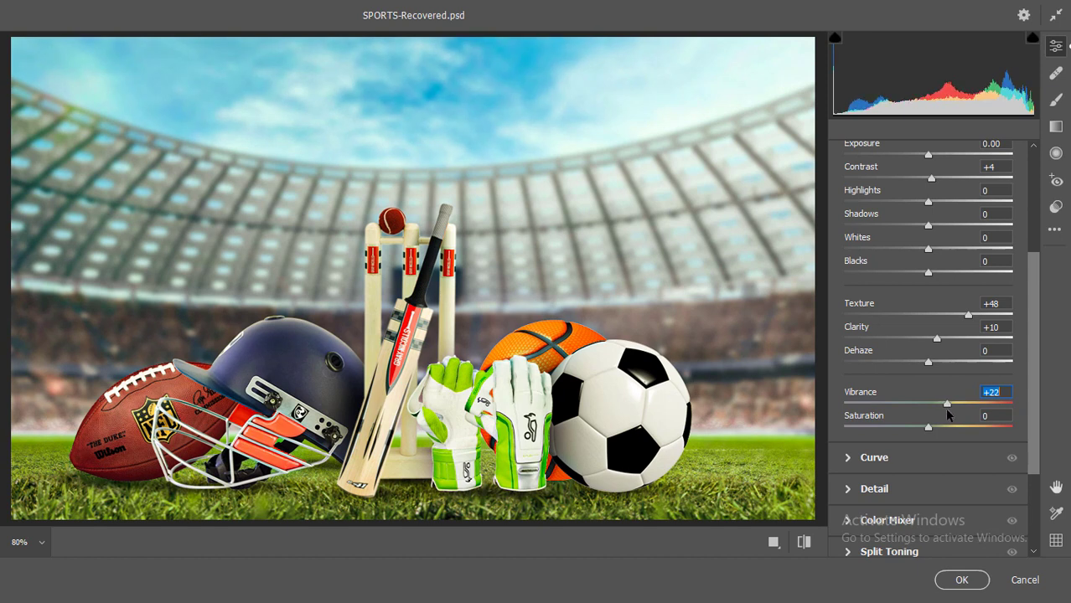
{"action": "left_click_drag", "start_coordinate": [946, 409], "coordinate": [949, 412]}
{"action": "left_click", "coordinate": [944, 407]}
{"action": "double_click", "coordinate": [945, 405]}
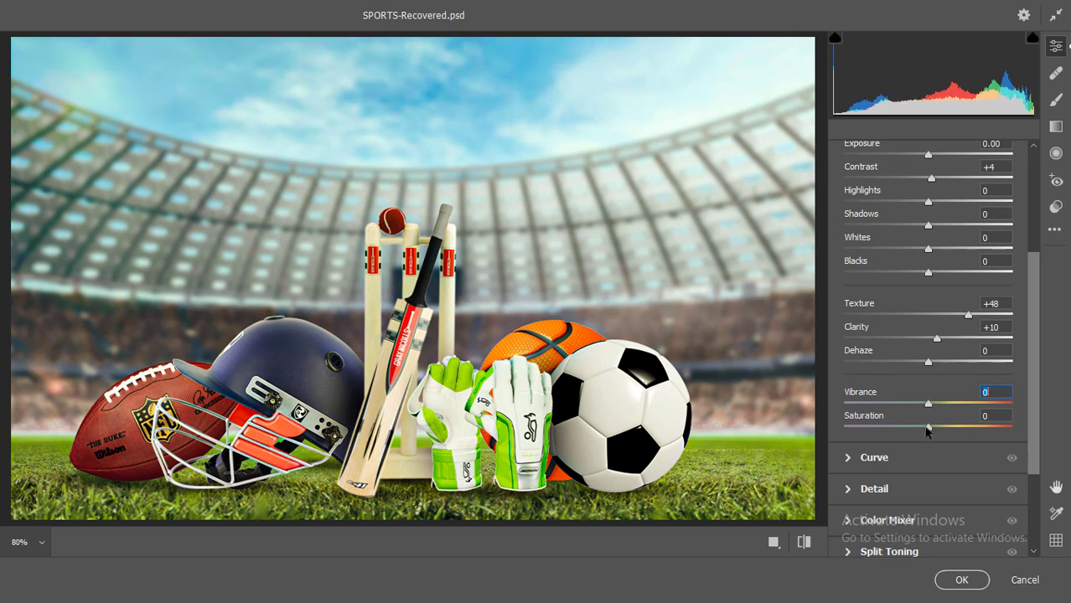
{"action": "left_click_drag", "start_coordinate": [928, 427], "coordinate": [1015, 429]}
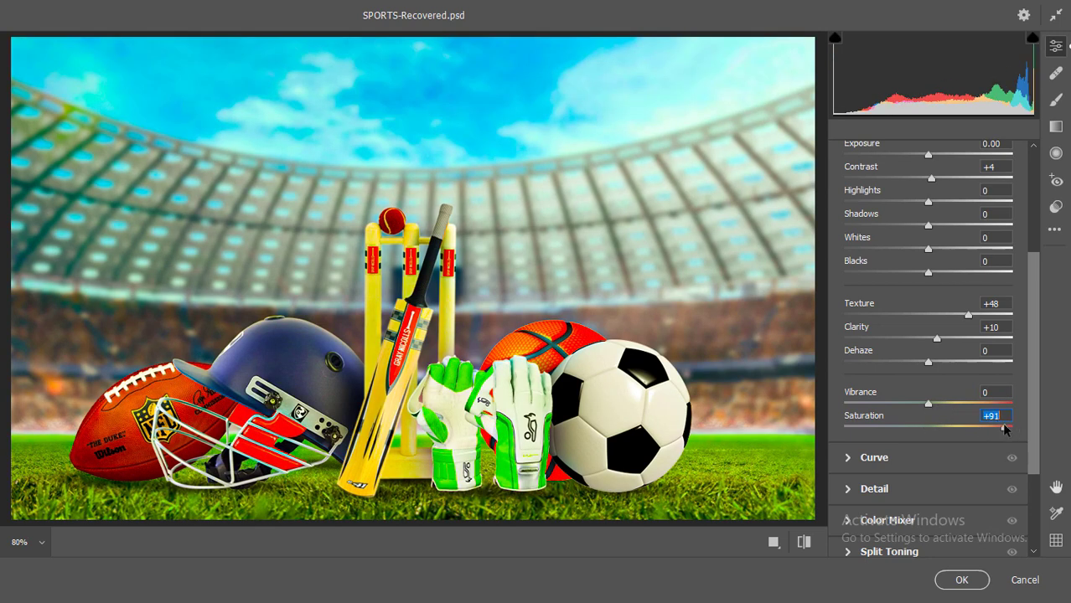
{"action": "double_click", "coordinate": [1004, 427]}
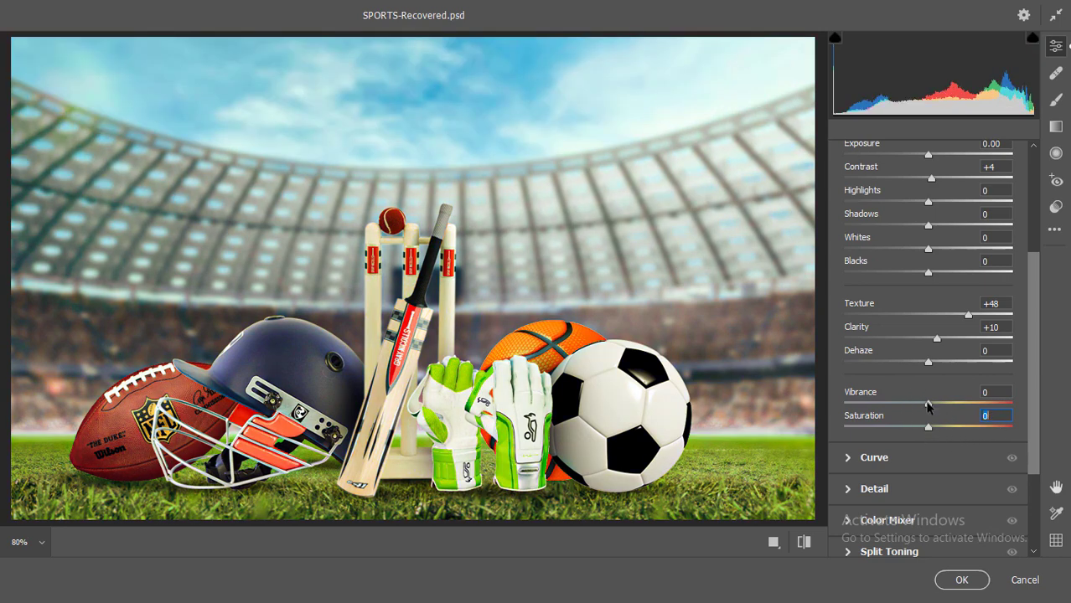
Try Vibrance at +36, set it to +11, and collapse the Basic settings
{"action": "left_click_drag", "start_coordinate": [928, 406], "coordinate": [962, 419]}
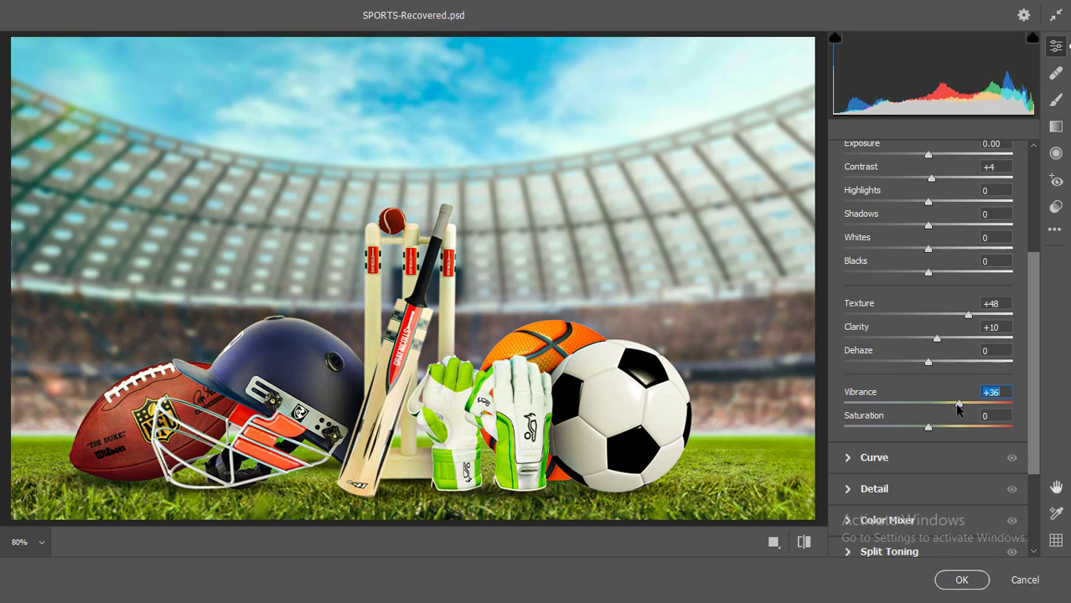
{"action": "left_click_drag", "start_coordinate": [958, 406], "coordinate": [938, 405]}
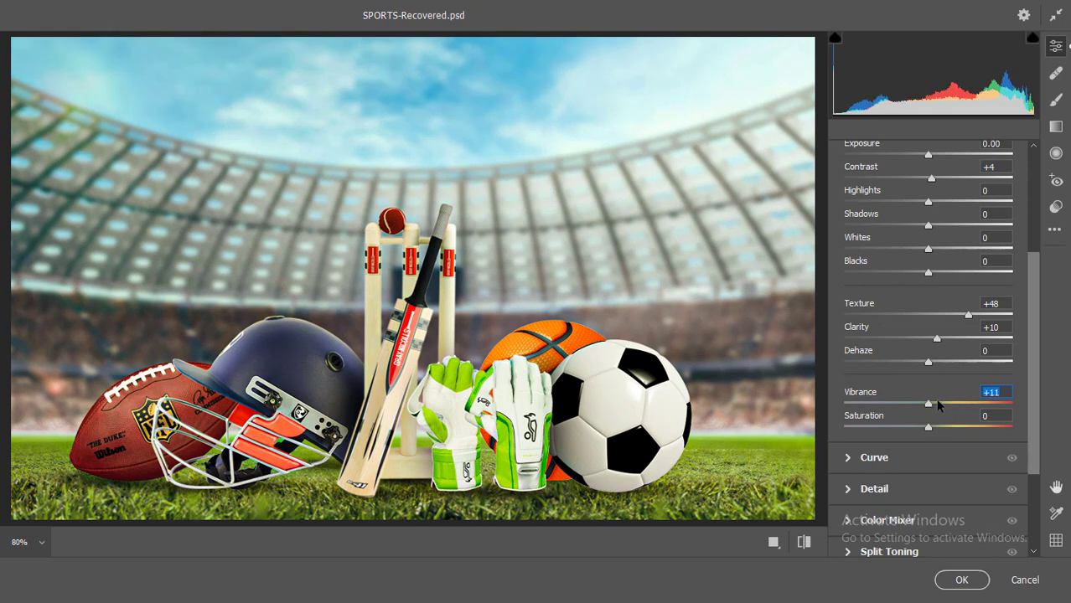
{"action": "scroll", "coordinate": [938, 405], "scroll_direction": "down", "scroll_amount": 3}
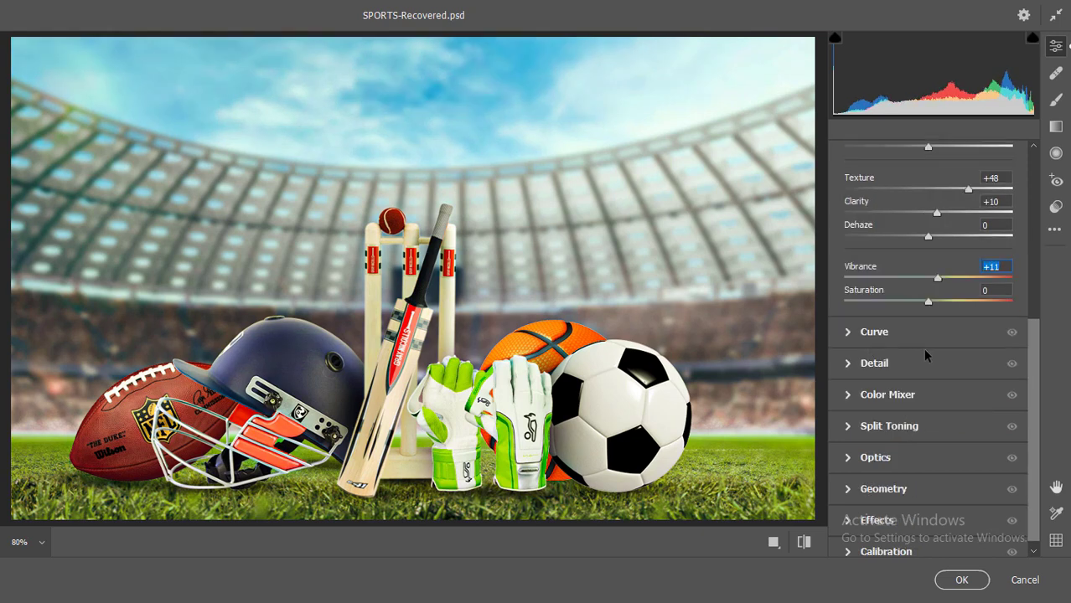
{"action": "scroll", "coordinate": [873, 297], "scroll_direction": "up", "scroll_amount": 7}
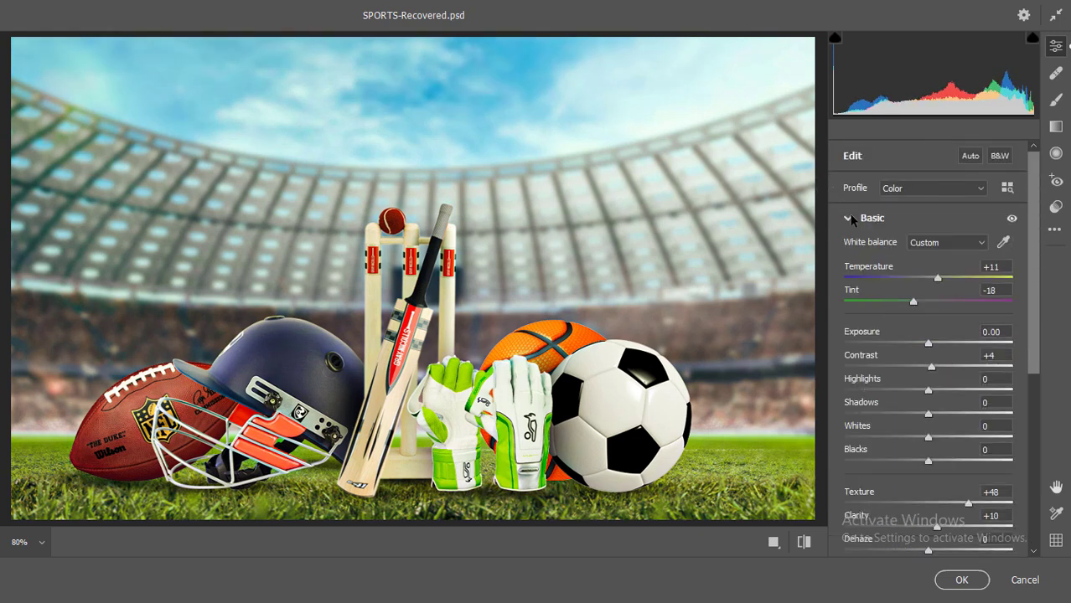
{"action": "left_click", "coordinate": [850, 217]}
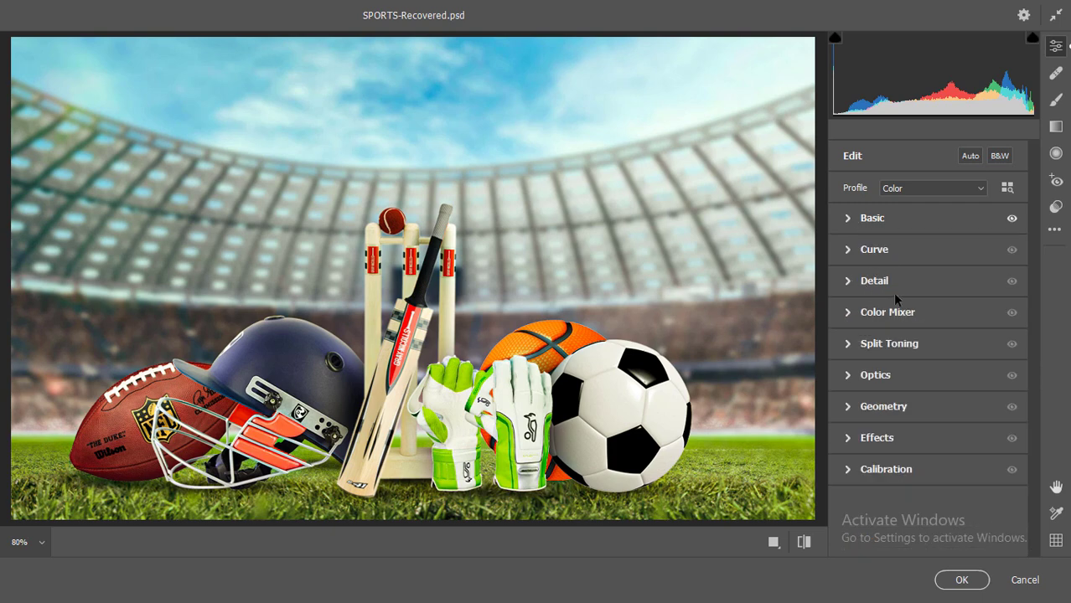
Open the Color Mixer and look through its HSL Hue, Saturation and Luminance settings, returning to Hue
{"action": "left_click", "coordinate": [847, 312]}
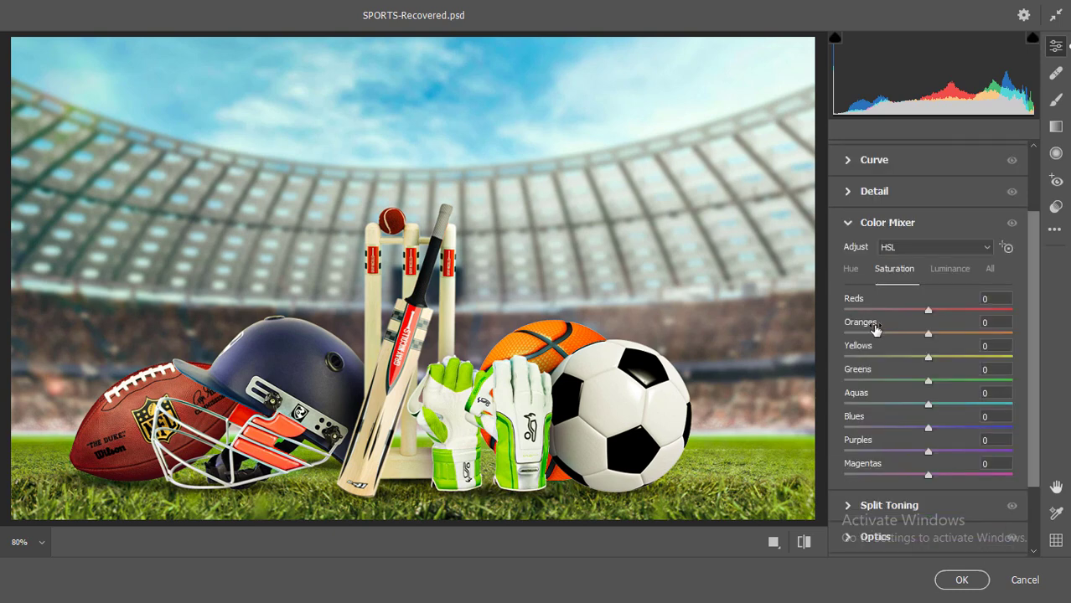
{"action": "left_click", "coordinate": [855, 269]}
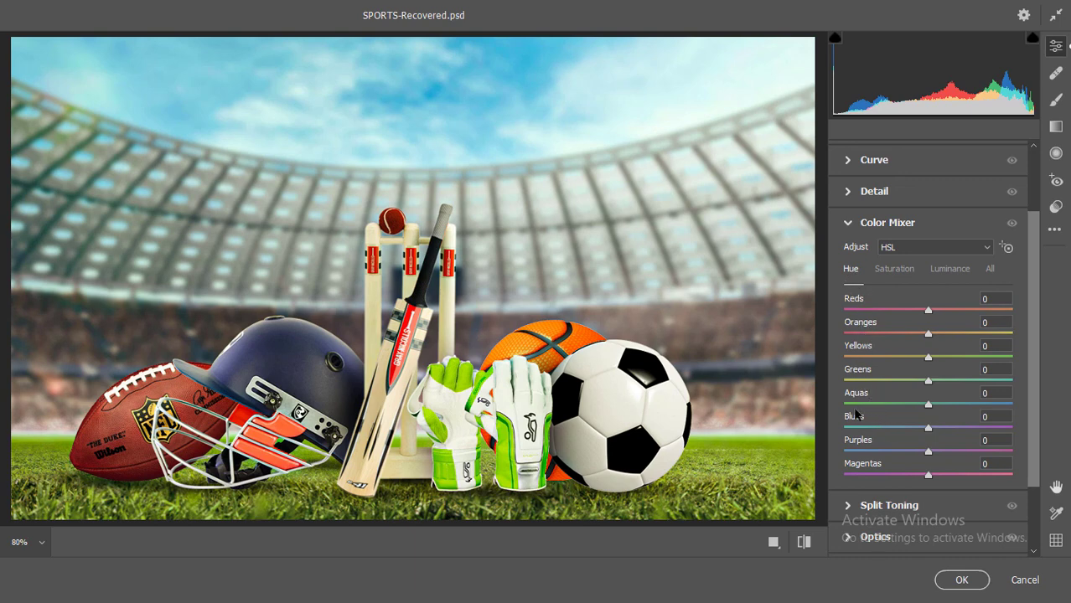
{"action": "left_click", "coordinate": [899, 266]}
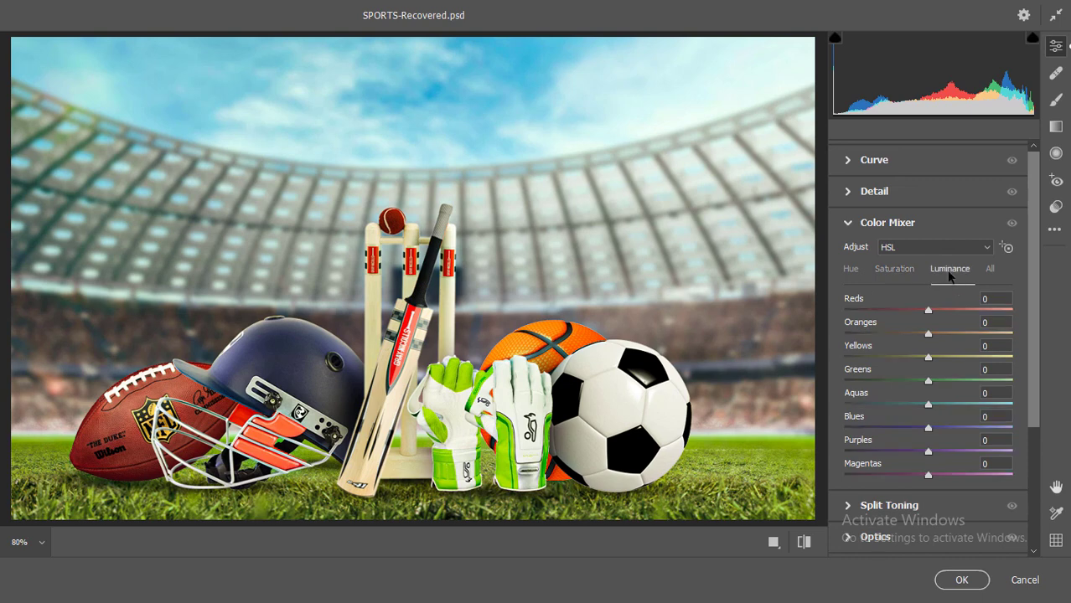
{"action": "left_click", "coordinate": [861, 267]}
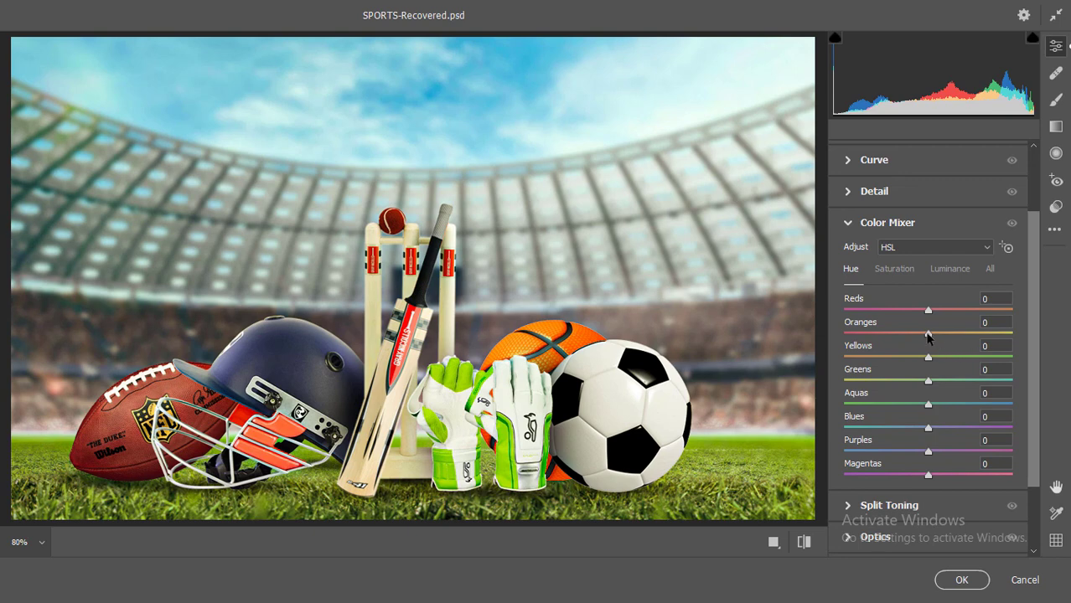
Try the Oranges hue at +44 and -47 and the Greens hue at -47, resetting both to 0
{"action": "left_click_drag", "start_coordinate": [928, 335], "coordinate": [978, 346]}
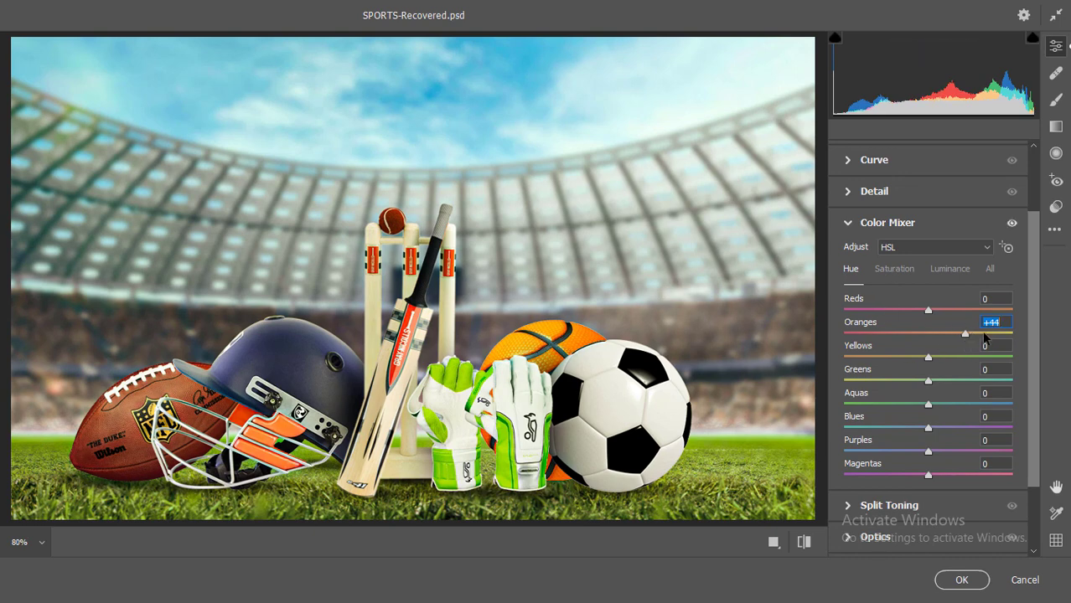
{"action": "left_click_drag", "start_coordinate": [986, 337], "coordinate": [894, 334]}
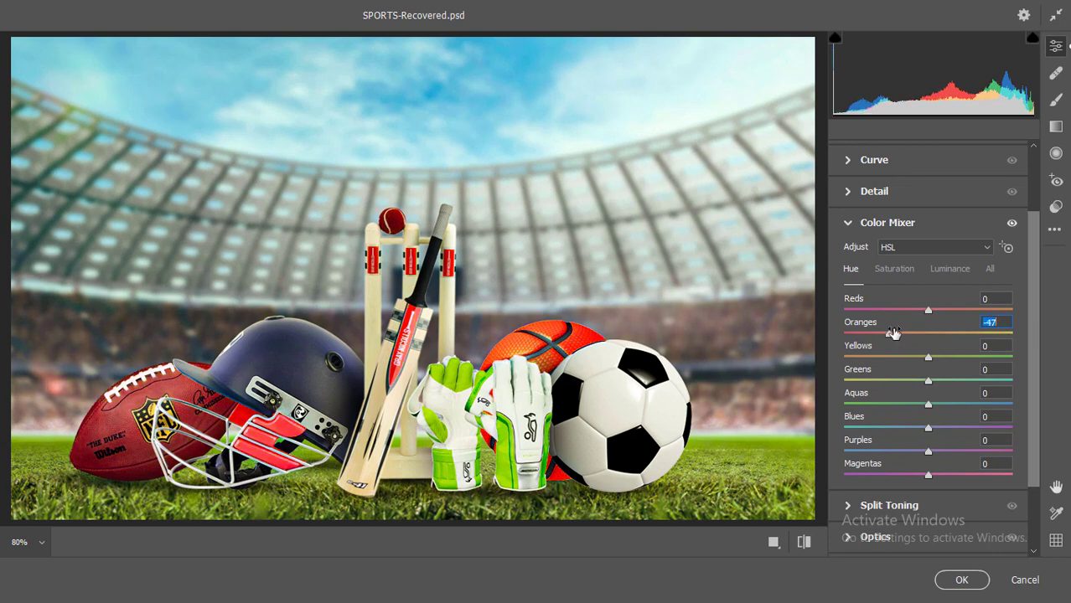
{"action": "type", "text": "0"}
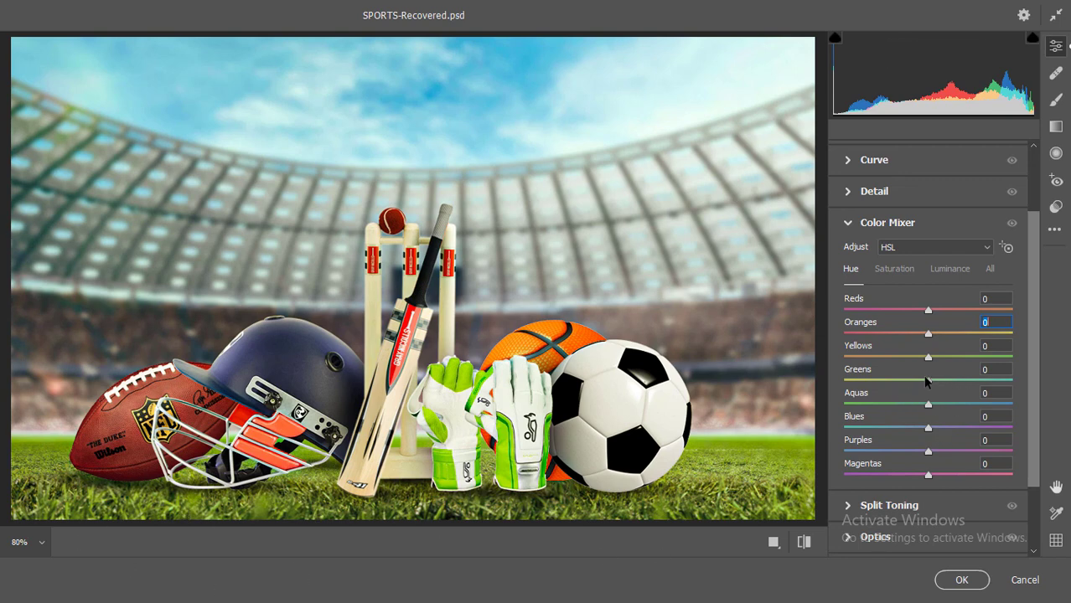
{"action": "left_click_drag", "start_coordinate": [928, 381], "coordinate": [890, 382]}
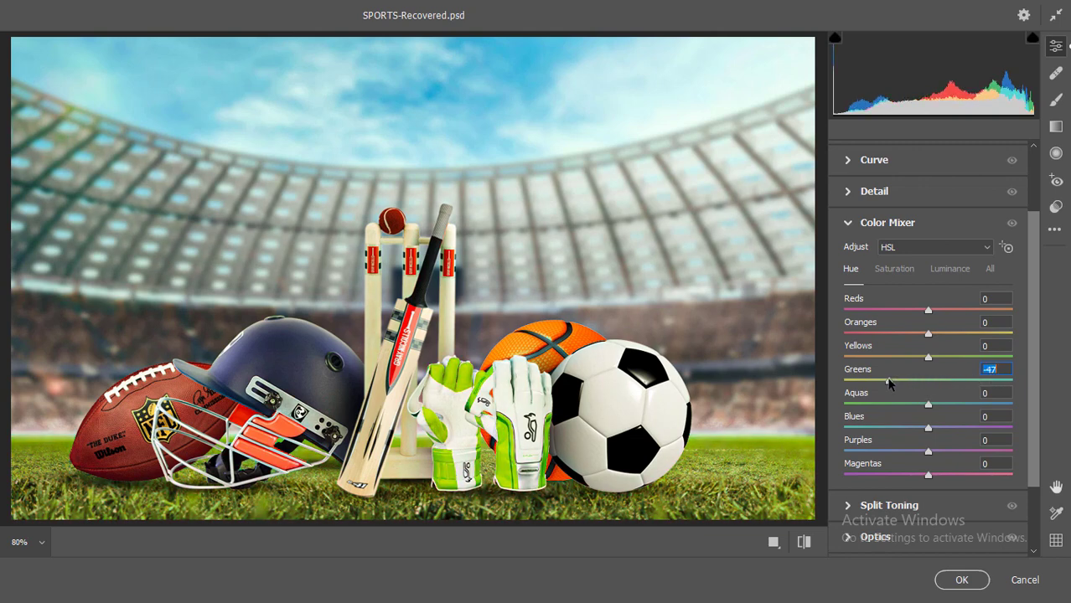
{"action": "double_click", "coordinate": [888, 382]}
Raise the Reds saturation to +100 in the Color Mixer and examine the red labels on the bat and stumps up close
{"action": "left_click", "coordinate": [894, 273]}
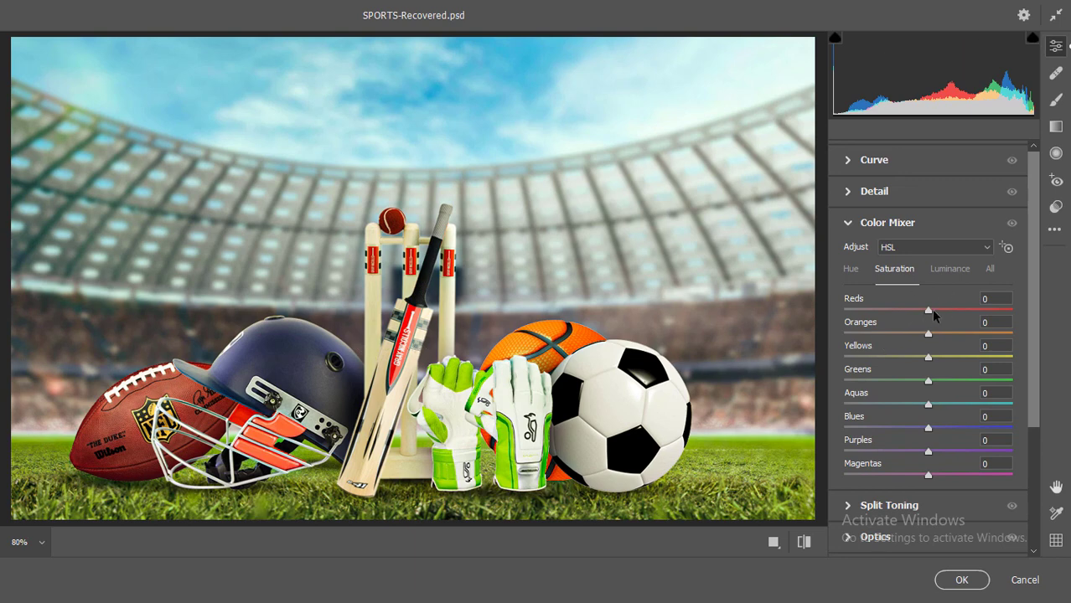
{"action": "left_click_drag", "start_coordinate": [929, 311], "coordinate": [1025, 307]}
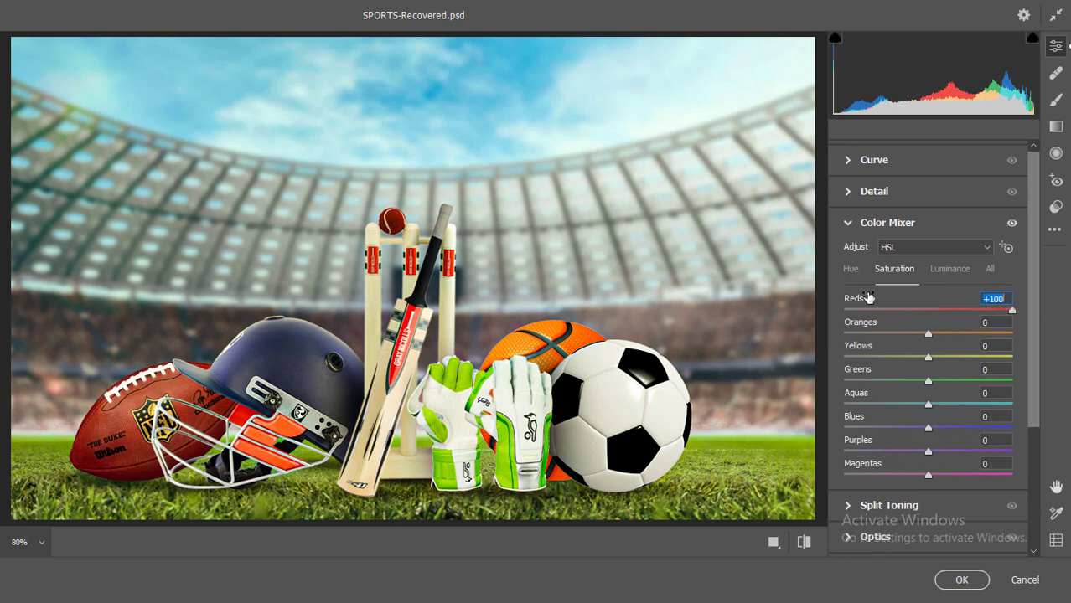
{"action": "key", "text": "ctrl+plus"}
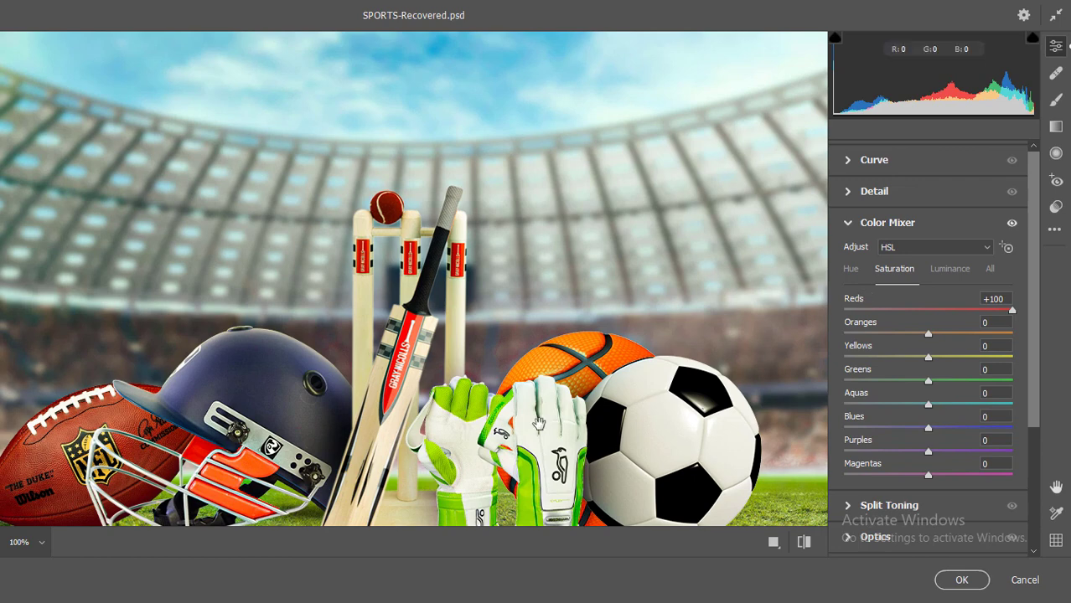
{"action": "key", "text": "space"}
{"action": "left_click_drag", "start_coordinate": [539, 423], "coordinate": [553, 297]}
{"action": "key", "text": "ctrl+plus"}
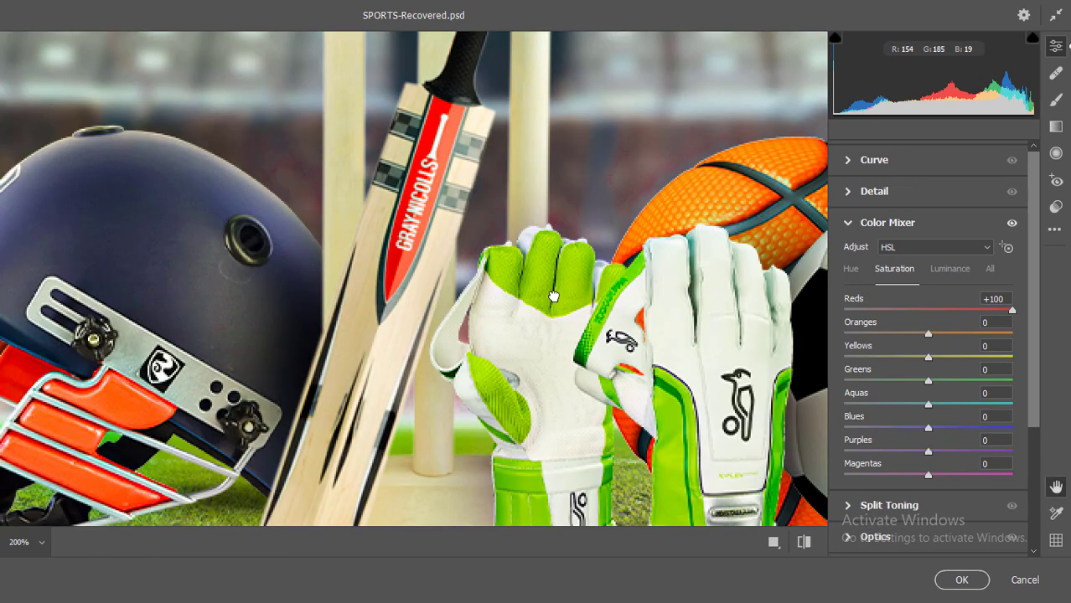
{"action": "left_click_drag", "start_coordinate": [504, 251], "coordinate": [502, 372]}
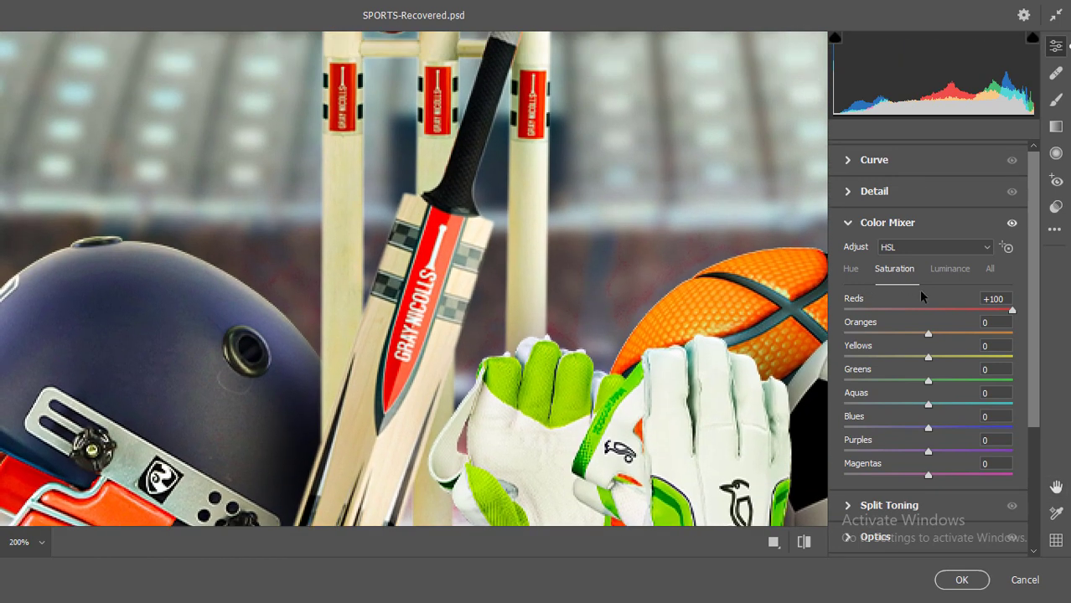
Try the Reds saturation at -73 and set it to +70
{"action": "left_click_drag", "start_coordinate": [909, 308], "coordinate": [775, 304]}
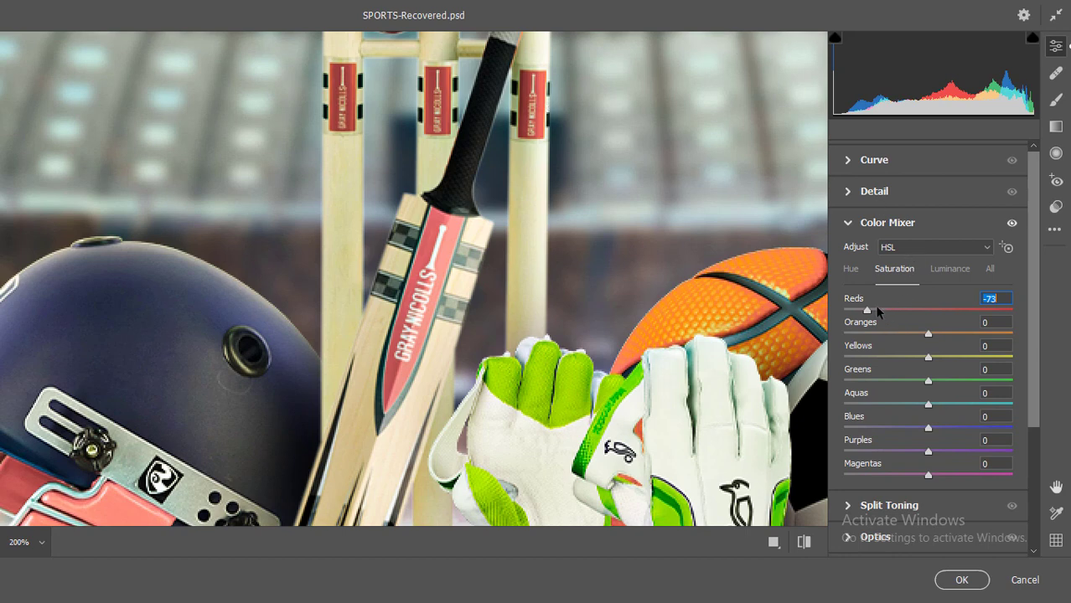
{"action": "left_click_drag", "start_coordinate": [873, 310], "coordinate": [945, 310]}
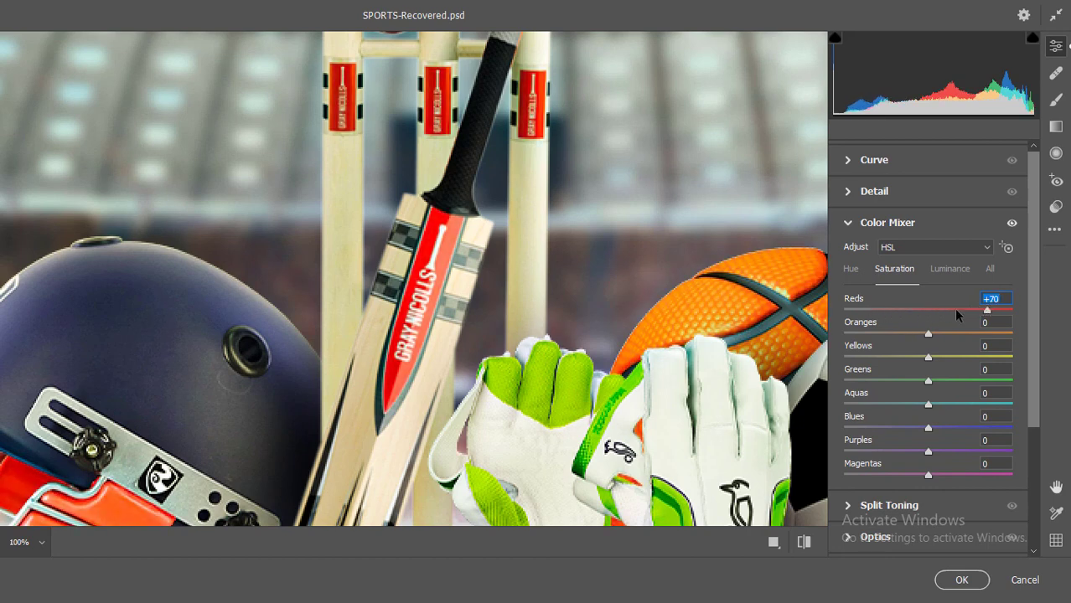
{"action": "key", "text": "ctrl+minus"}
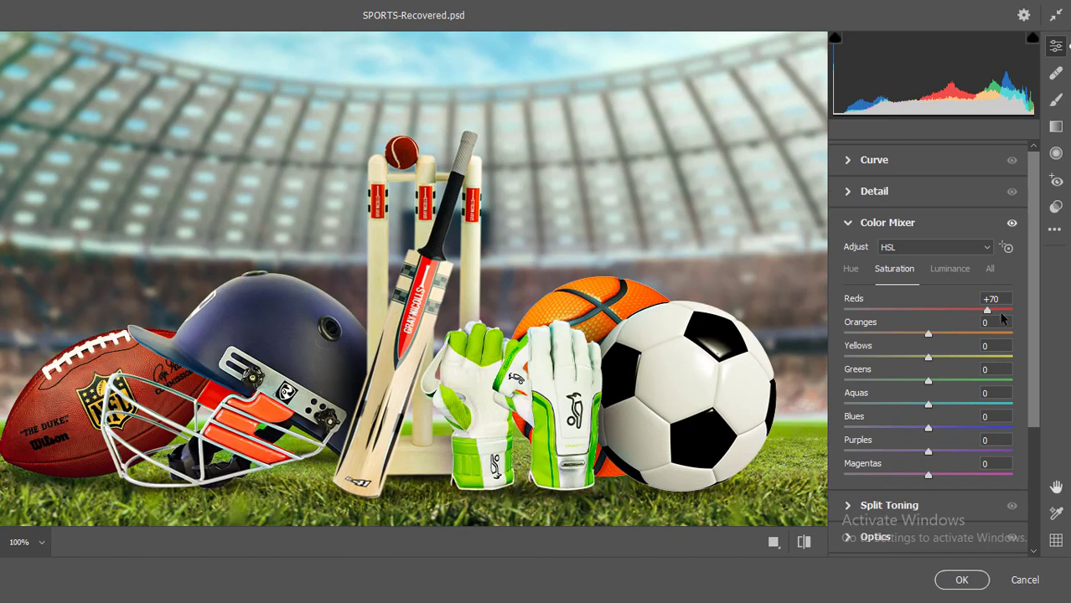
{"action": "left_click", "coordinate": [986, 322]}
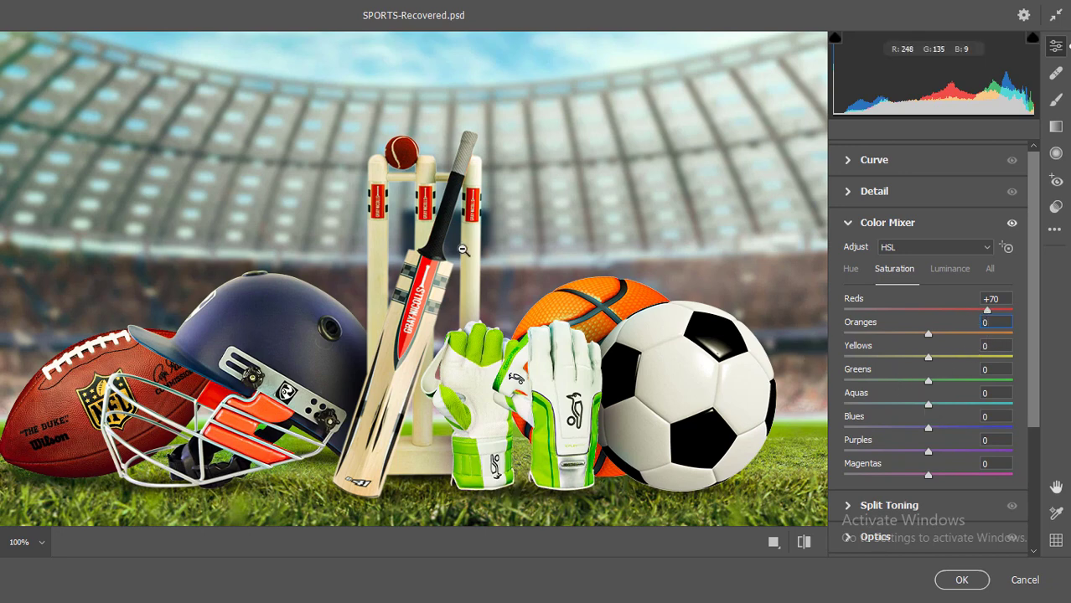
Set the Aquas saturation to +36 and the Blues saturation to +76 to intensify the sky
{"action": "scroll", "coordinate": [470, 249], "scroll_direction": "down", "scroll_amount": 1}
{"action": "scroll", "coordinate": [471, 245], "scroll_direction": "up", "scroll_amount": 1}
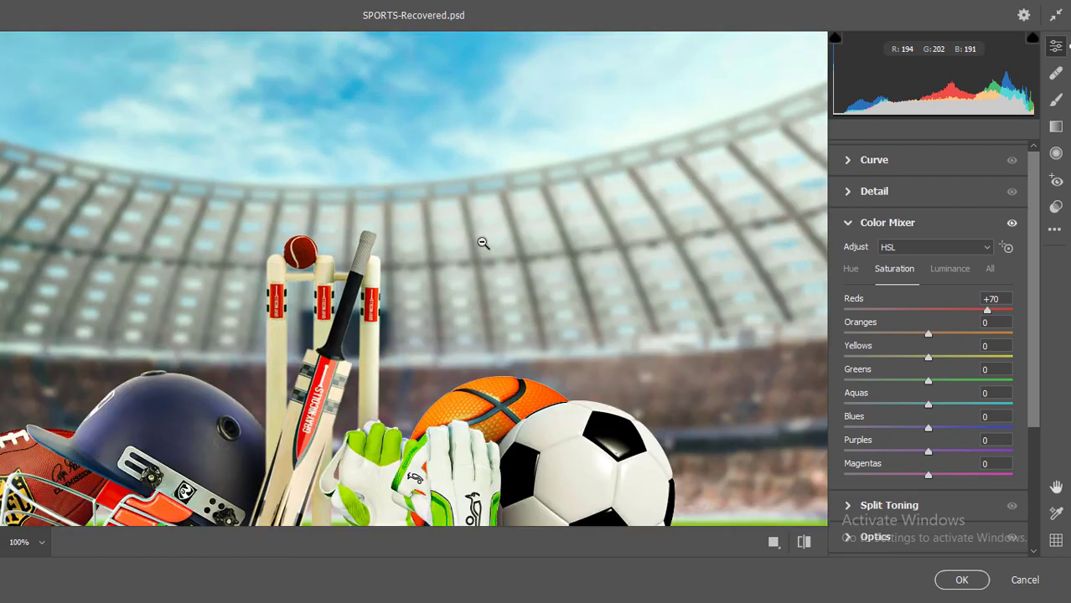
{"action": "left_click", "coordinate": [486, 242], "text": "alt"}
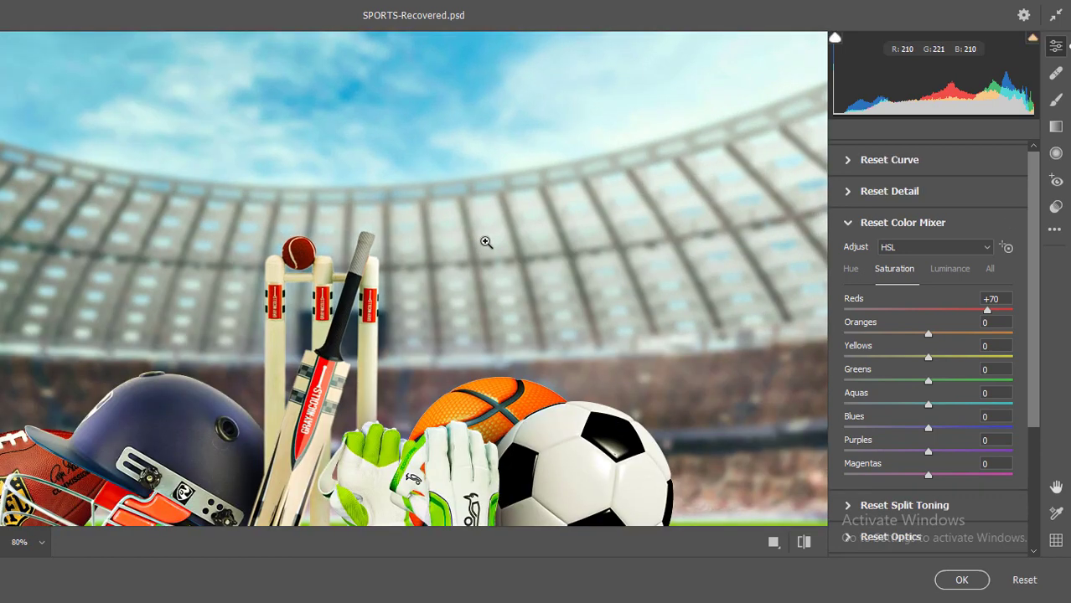
{"action": "scroll", "coordinate": [486, 242], "scroll_direction": "up", "scroll_amount": 1}
{"action": "left_click", "coordinate": [486, 242], "text": "alt"}
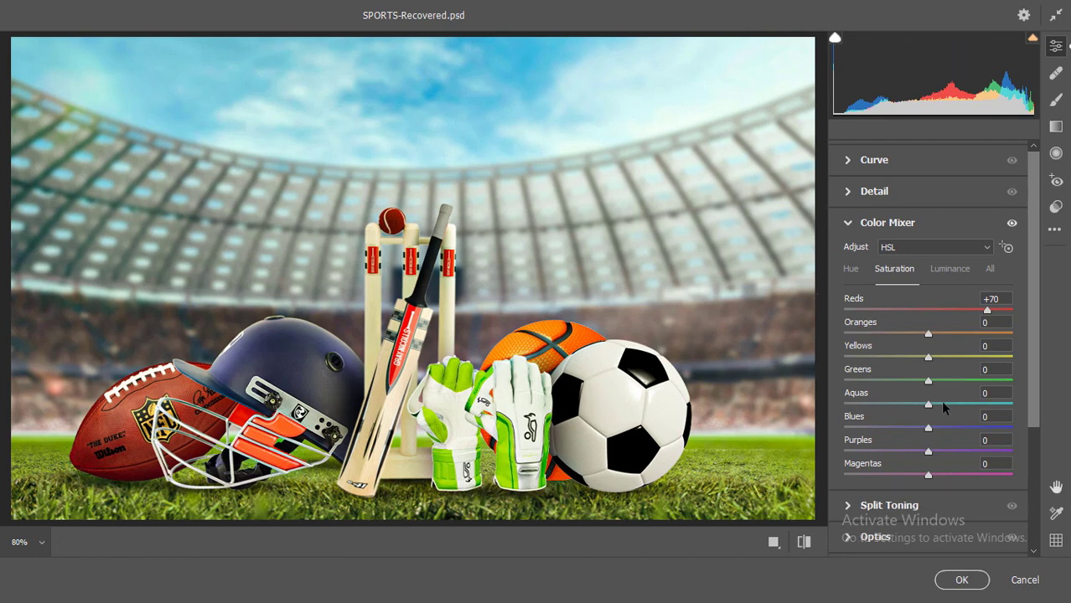
{"action": "left_click_drag", "start_coordinate": [929, 403], "coordinate": [992, 428]}
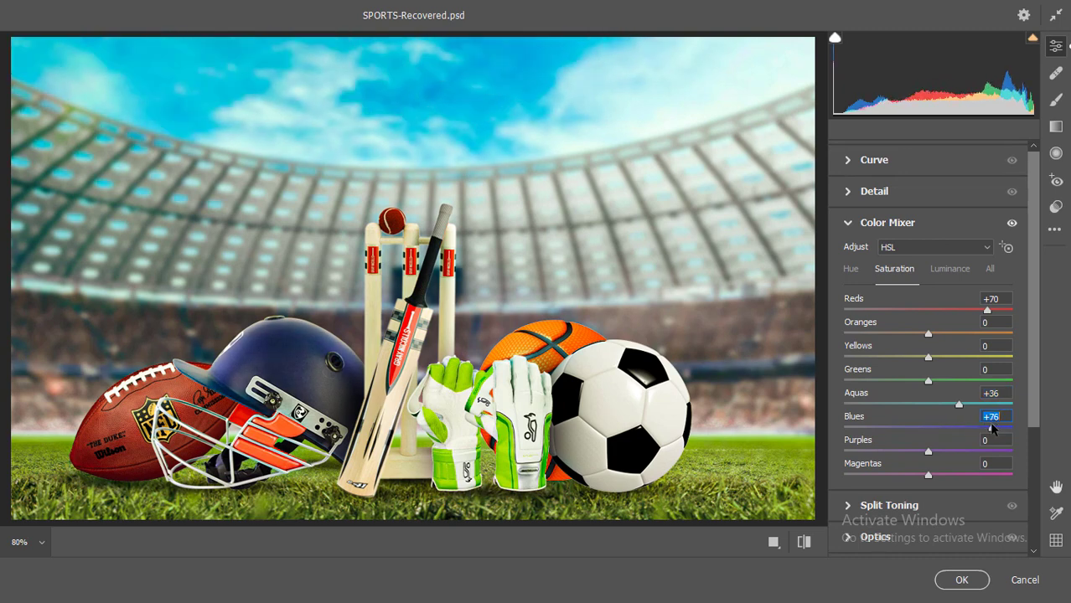
Compare the original sports image with the current Camera Raw adjustments, ending on the adjusted version
{"action": "left_click", "coordinate": [803, 543]}
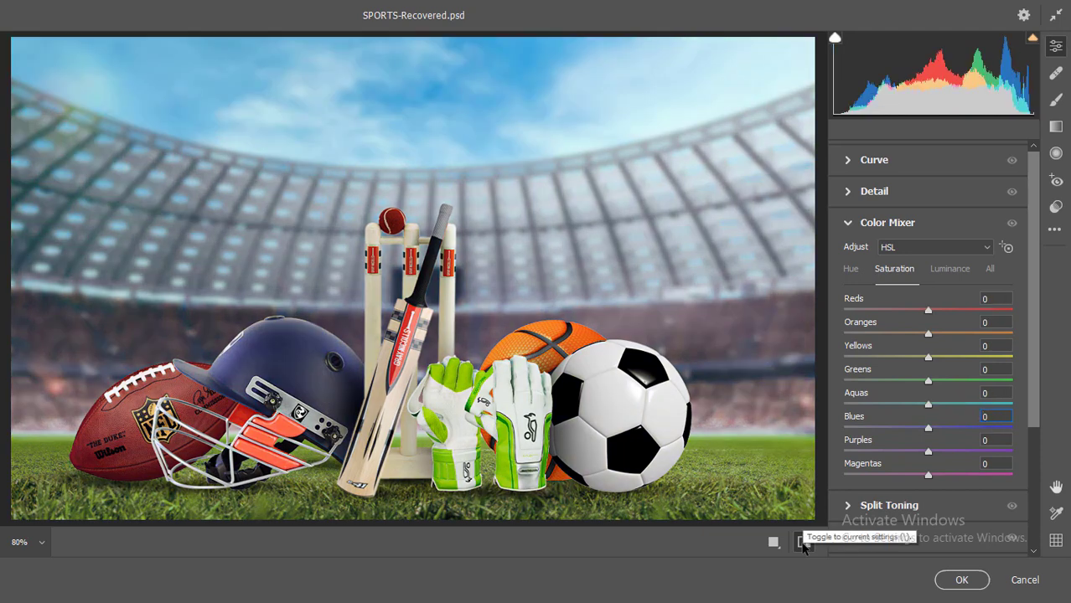
{"action": "left_click", "coordinate": [803, 543]}
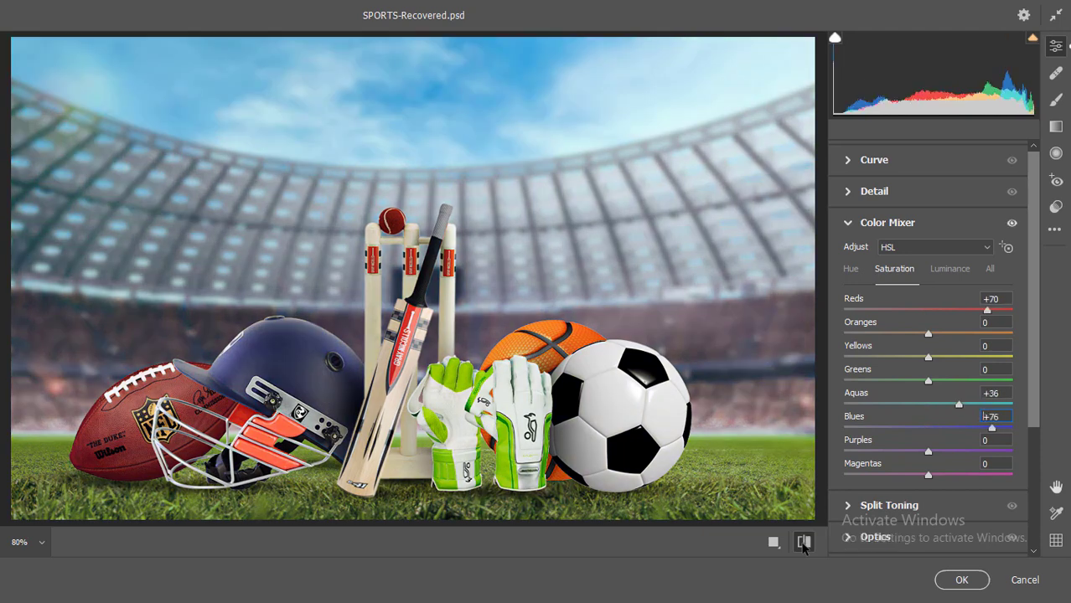
{"action": "left_click", "coordinate": [802, 543]}
{"action": "left_click", "coordinate": [803, 543]}
{"action": "left_click", "coordinate": [803, 543]}
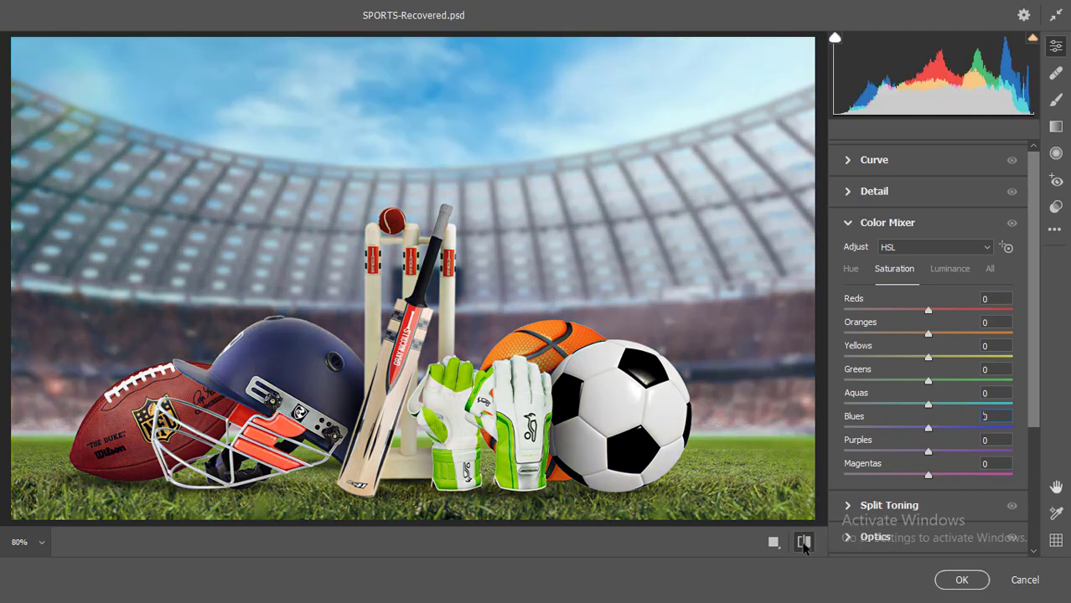
{"action": "left_click", "coordinate": [803, 543]}
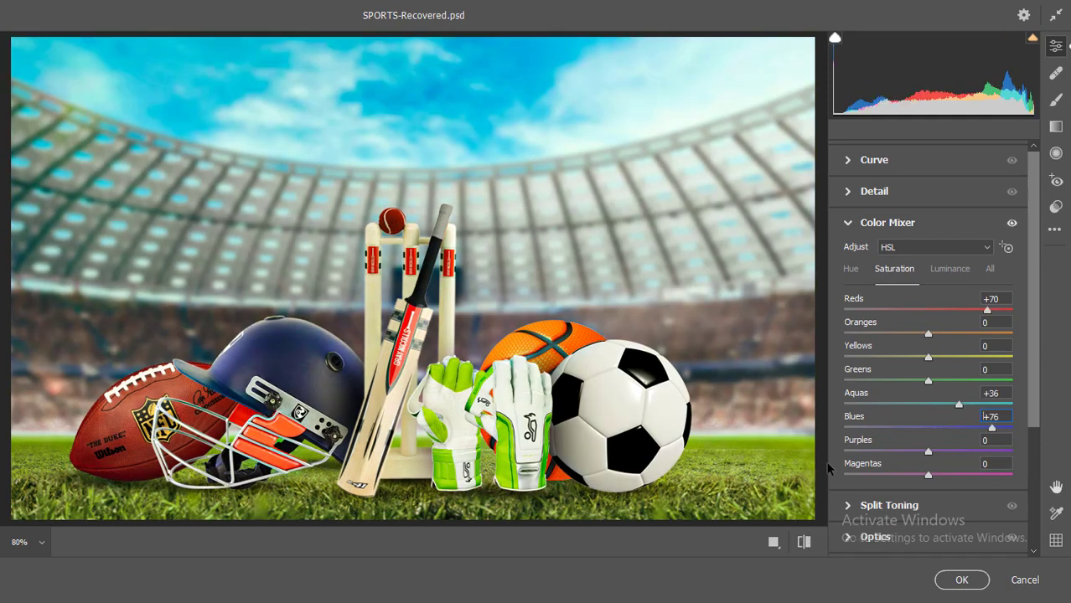
Try the Oranges luminance at -37 in the Color Mixer and reset it to 0
{"action": "left_click", "coordinate": [955, 270]}
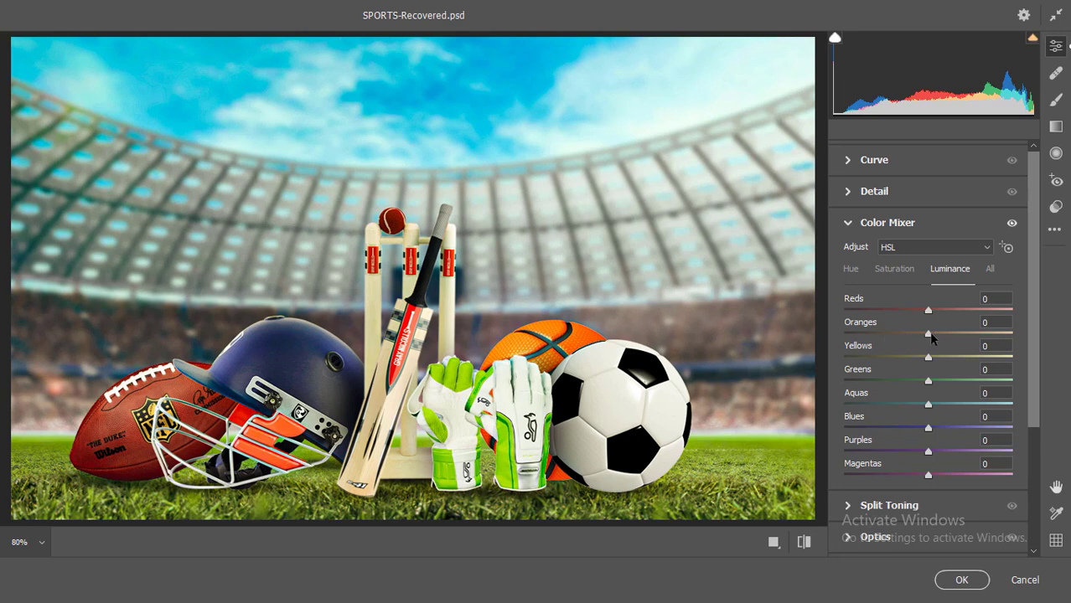
{"action": "left_click_drag", "start_coordinate": [928, 335], "coordinate": [897, 335]}
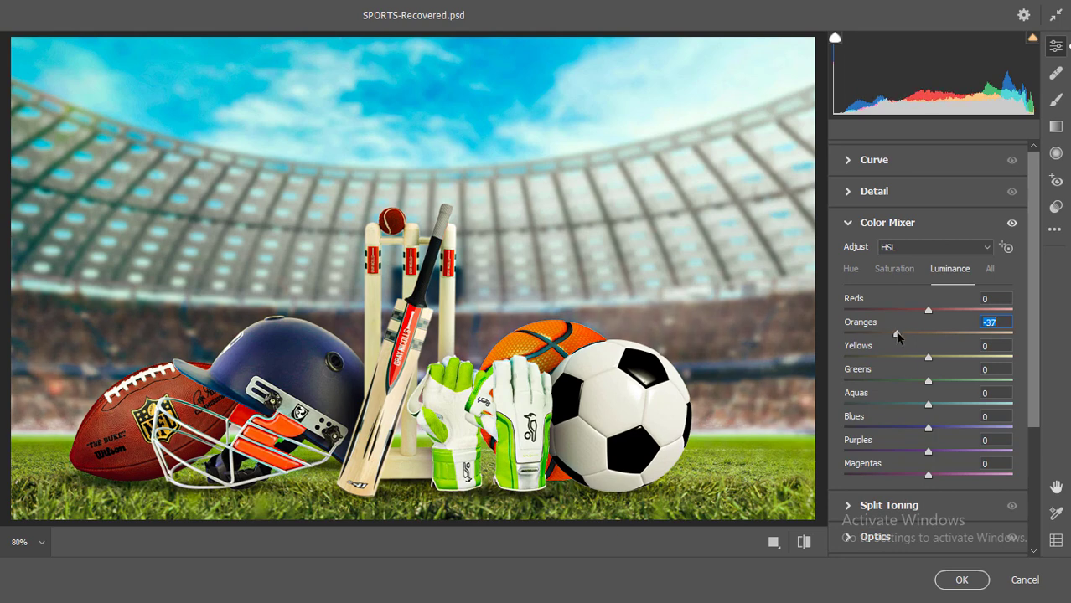
{"action": "double_click", "coordinate": [897, 335]}
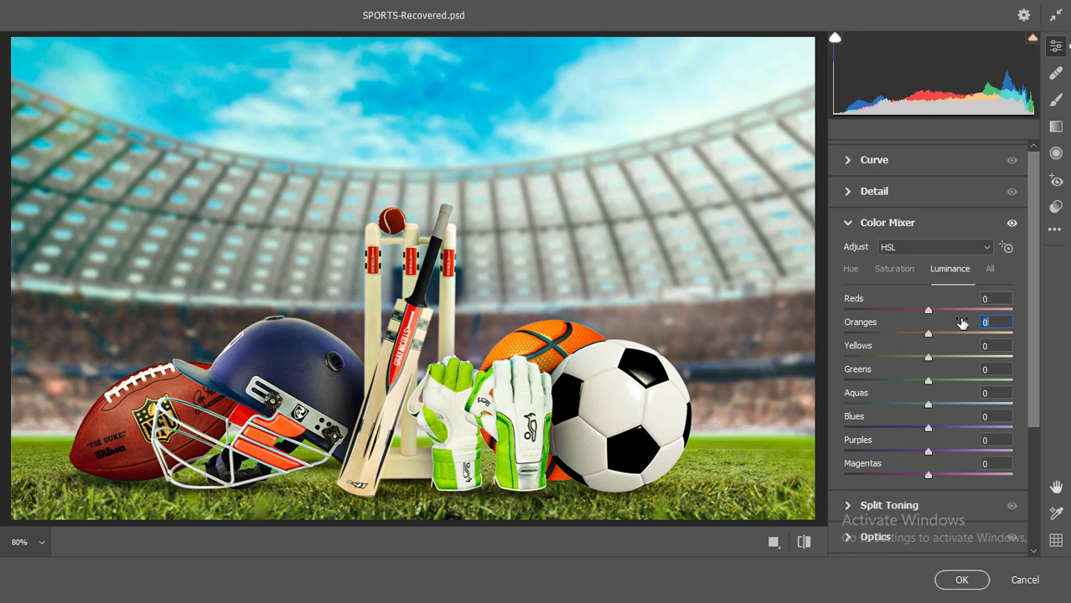
{"action": "left_click", "coordinate": [849, 224]}
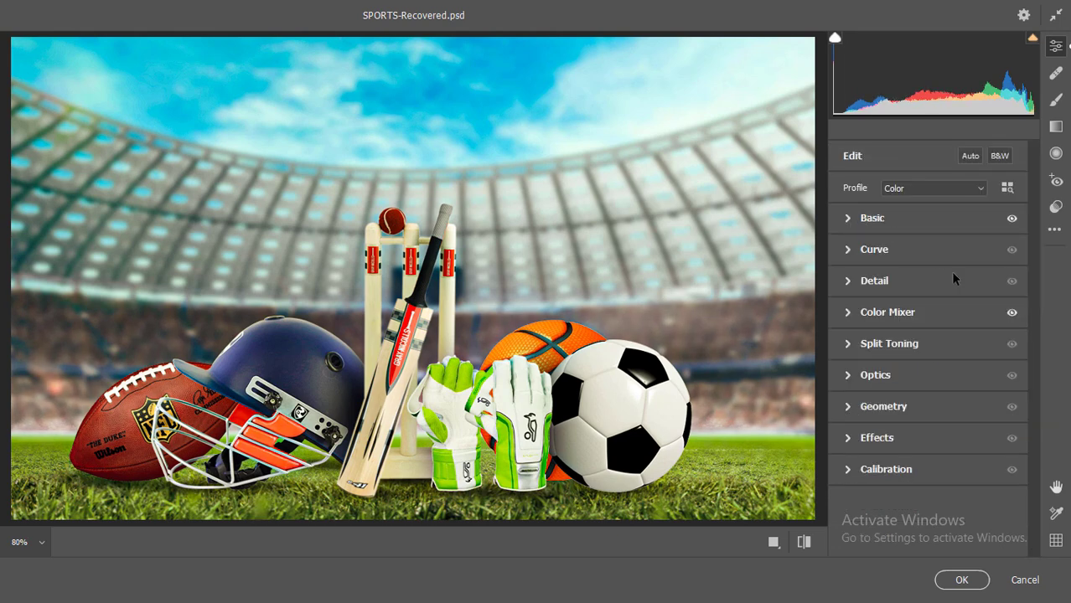
Darken the image corners with an Effects Vignetting value of about -11
{"action": "left_click", "coordinate": [847, 440]}
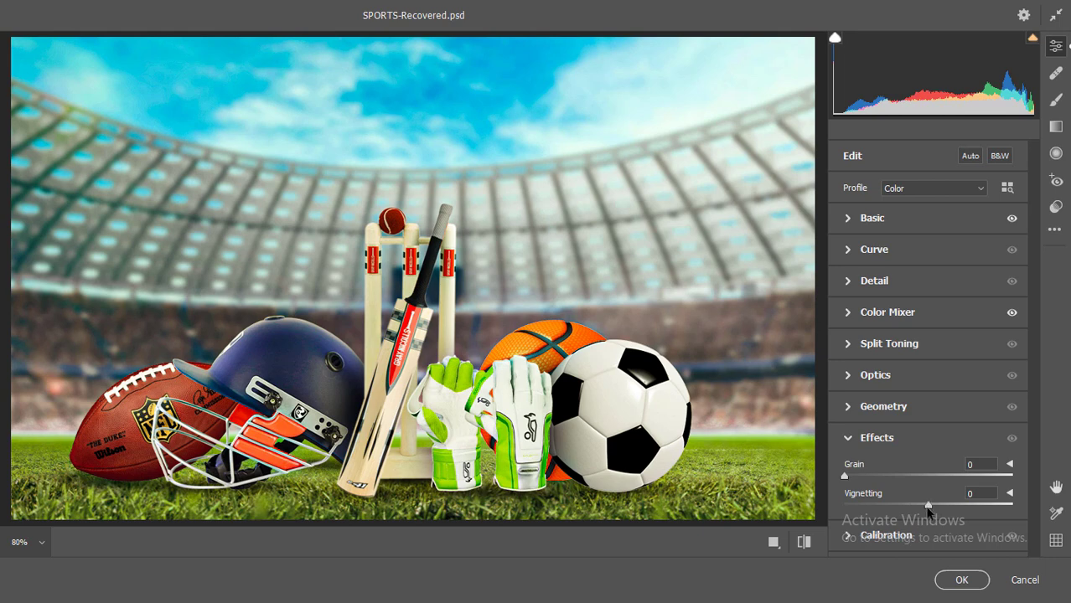
{"action": "left_click", "coordinate": [928, 507]}
{"action": "mouse_move", "coordinate": [928, 507]}
{"action": "left_mouse_down"}
{"action": "mouse_move", "coordinate": [903, 500]}
{"action": "mouse_move", "coordinate": [915, 507]}
{"action": "left_mouse_up"}
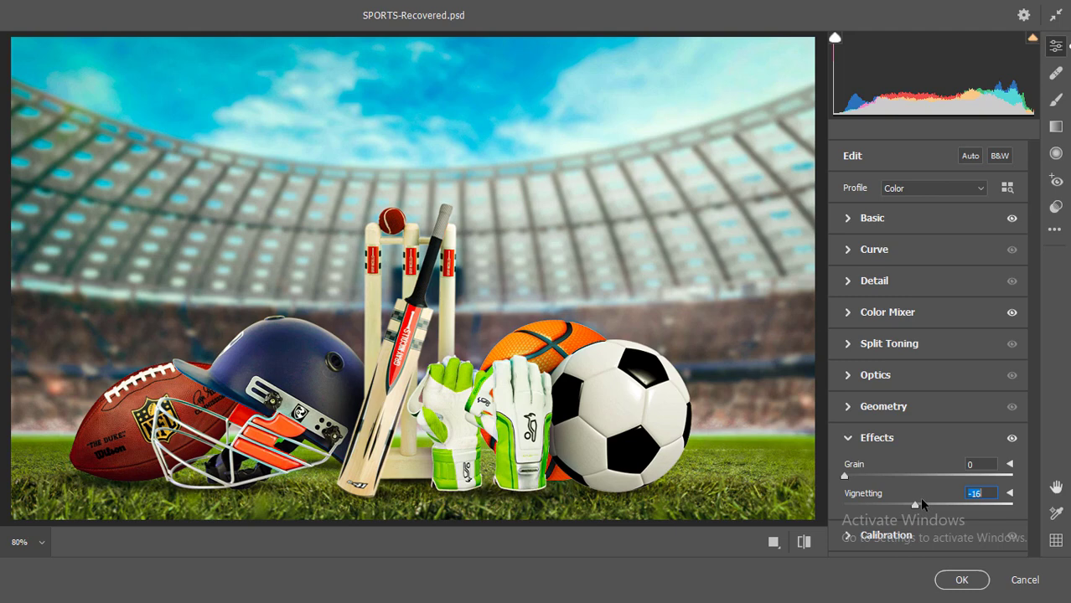
{"action": "key", "text": "Up"}
{"action": "key", "text": "Up"}
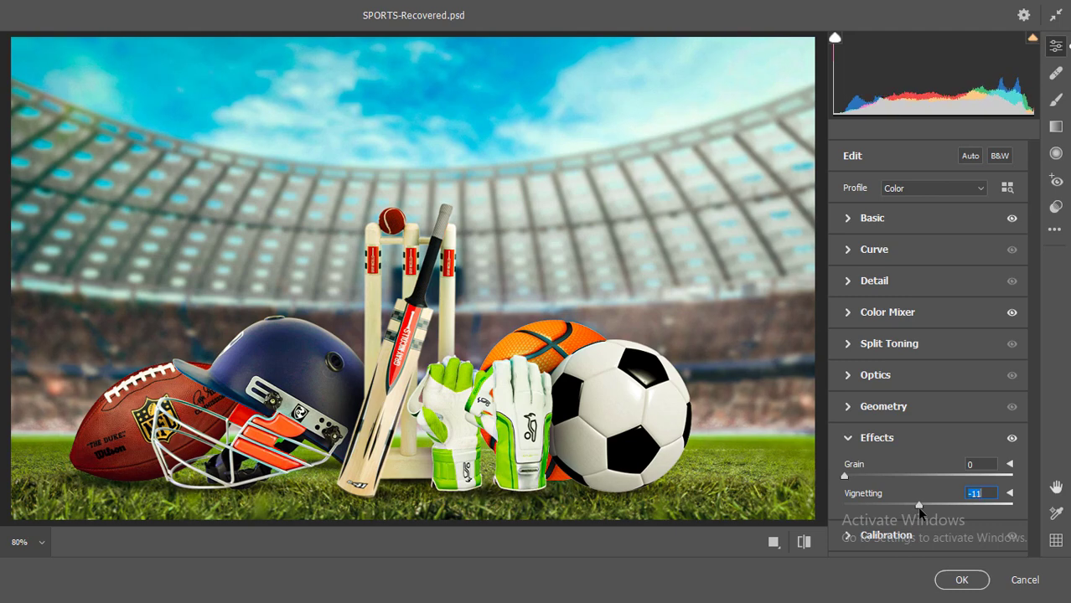
{"action": "key", "text": "Down"}
{"action": "left_click", "coordinate": [847, 438]}
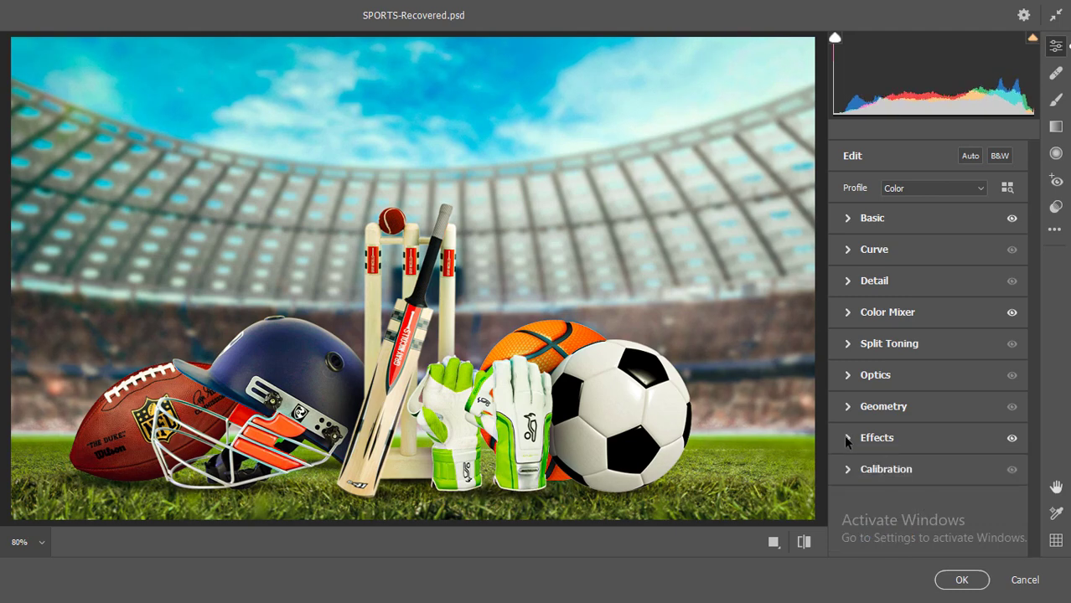
Try a red Split Toning tint on the highlights with saturation 41 and return the saturation to 0
{"action": "left_click", "coordinate": [847, 344]}
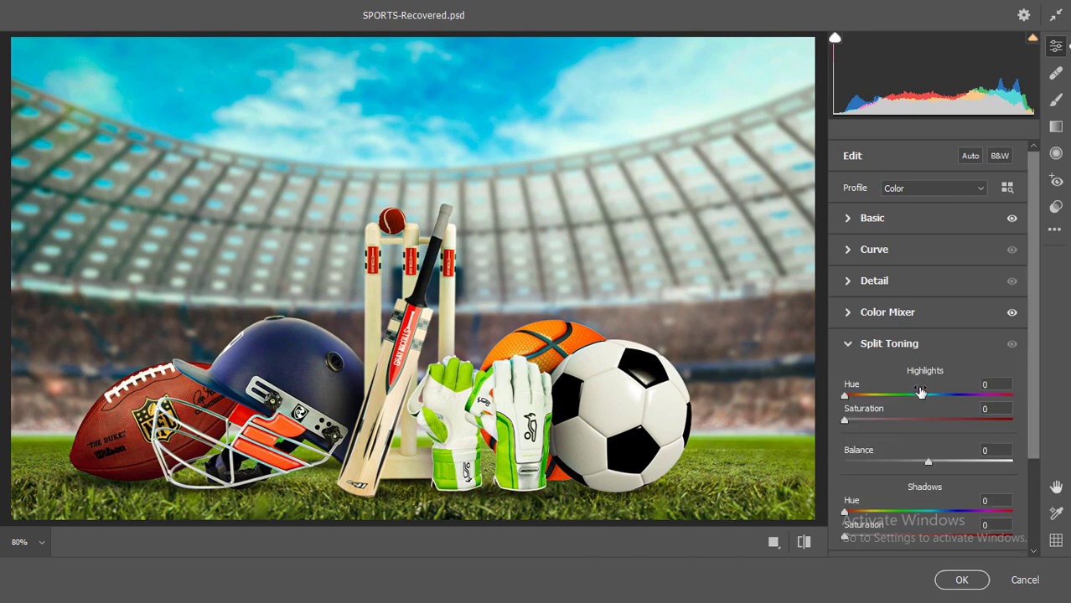
{"action": "scroll", "coordinate": [930, 423], "scroll_direction": "down", "scroll_amount": 3}
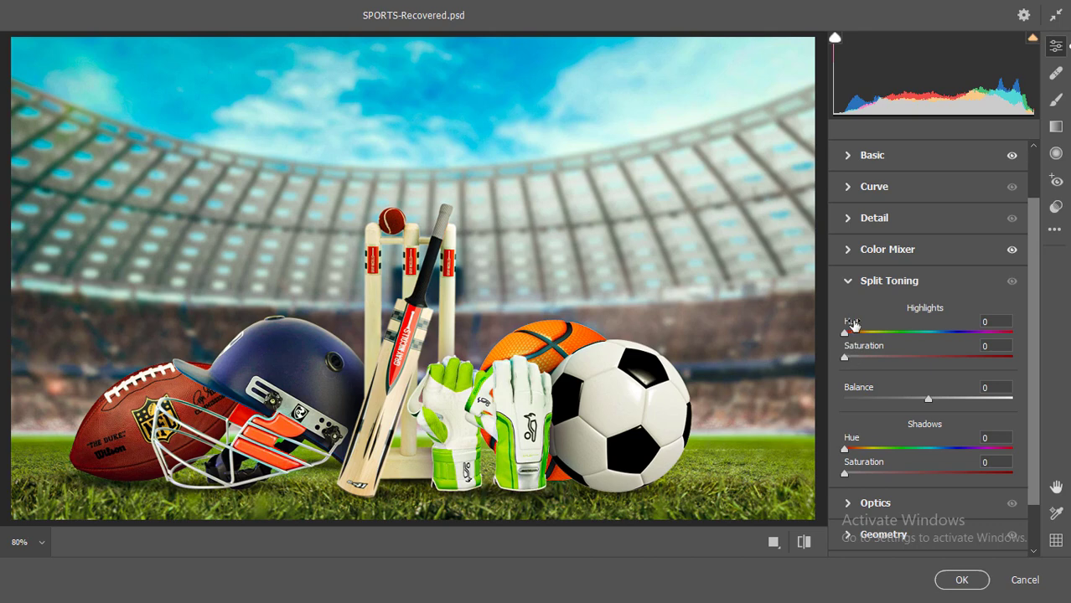
{"action": "left_click_drag", "start_coordinate": [850, 356], "coordinate": [911, 364]}
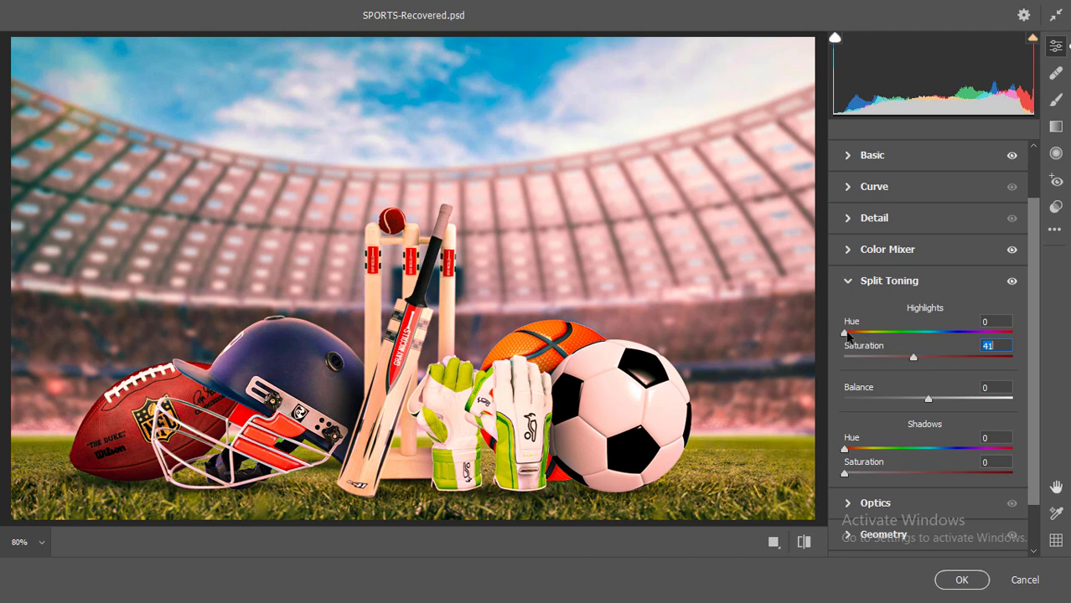
{"action": "left_click_drag", "start_coordinate": [845, 332], "coordinate": [753, 328]}
{"action": "left_click_drag", "start_coordinate": [913, 357], "coordinate": [826, 353]}
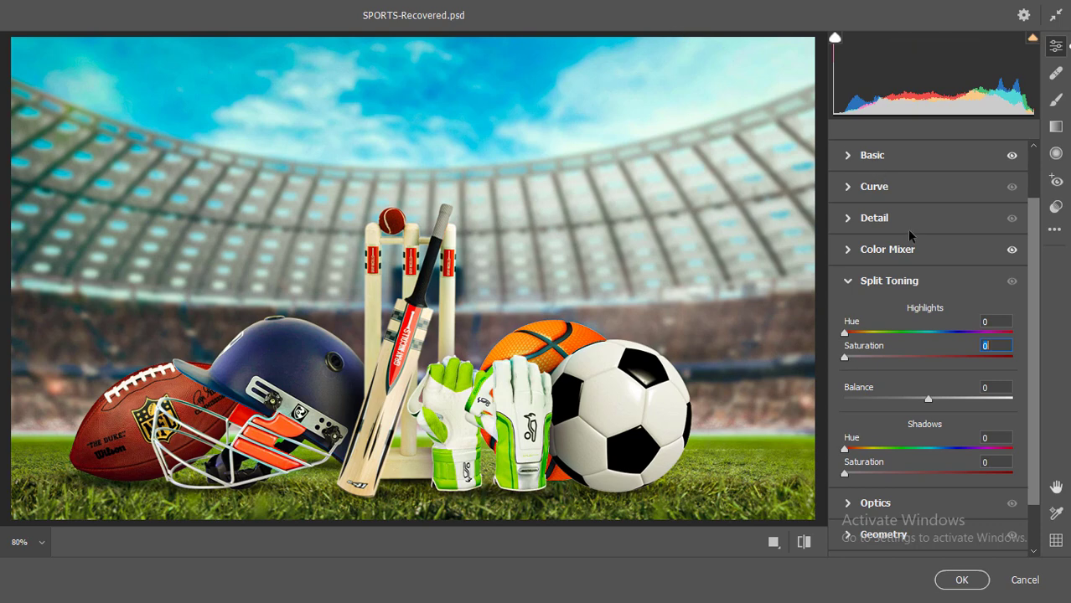
Tint the Split Toning highlights blue with hue 205 and saturation 9, trying cyan, red and yellow hues on the way
{"action": "left_click", "coordinate": [928, 333]}
{"action": "left_click", "coordinate": [845, 359]}
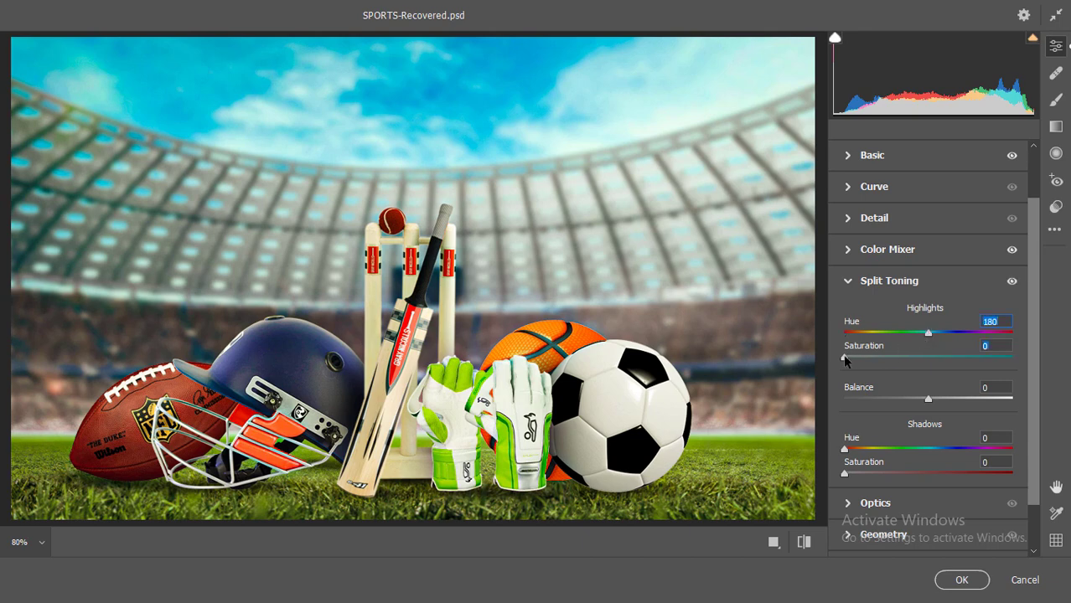
{"action": "left_click_drag", "start_coordinate": [851, 368], "coordinate": [879, 367]}
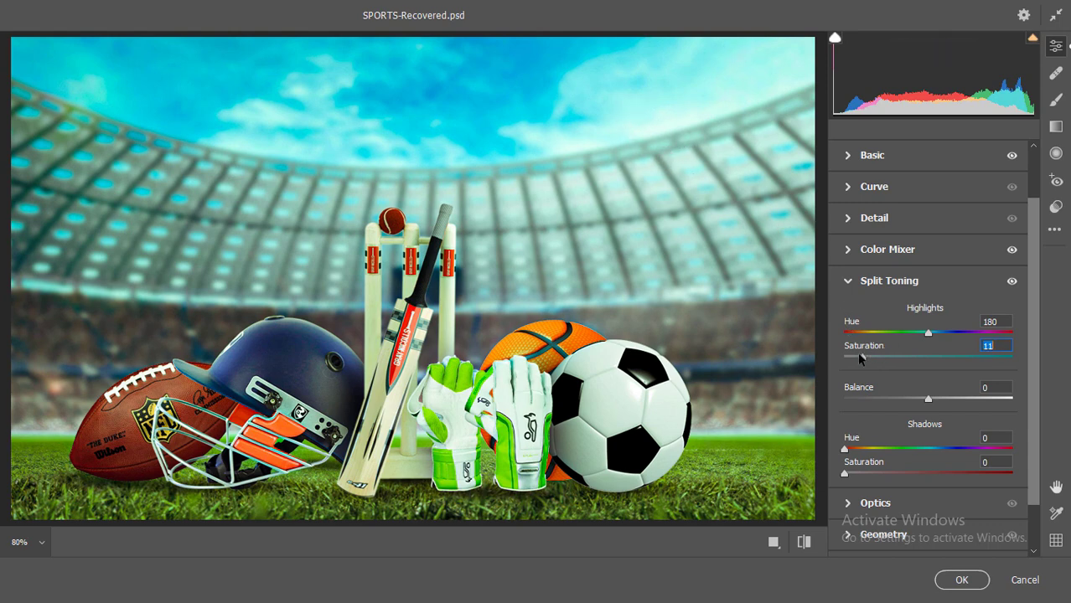
{"action": "left_click_drag", "start_coordinate": [866, 357], "coordinate": [859, 357]}
{"action": "left_click", "coordinate": [1004, 332]}
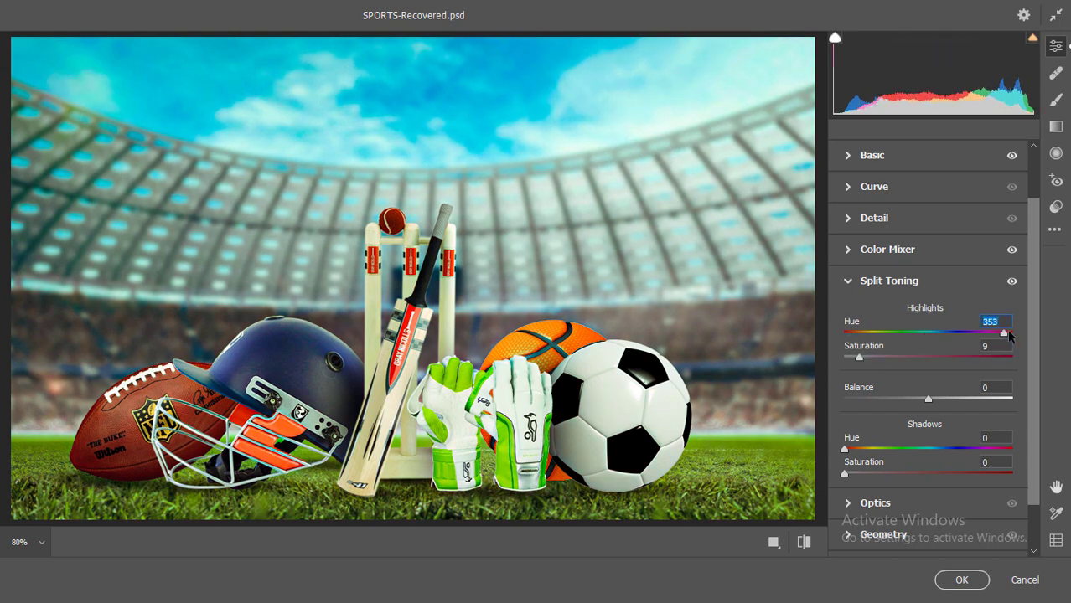
{"action": "left_click_drag", "start_coordinate": [969, 334], "coordinate": [864, 335]}
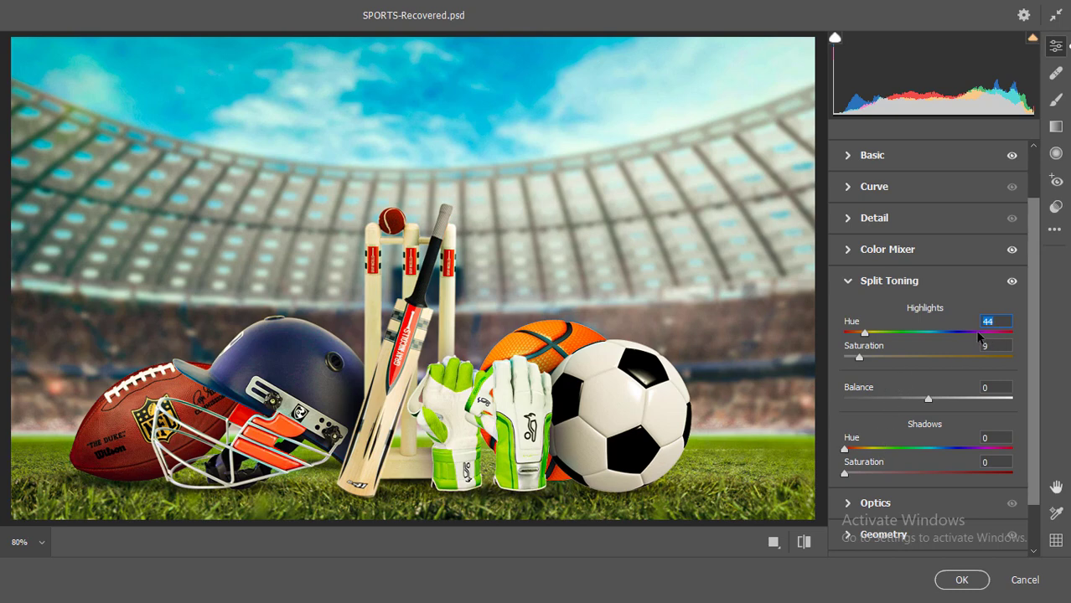
{"action": "left_click", "coordinate": [938, 332]}
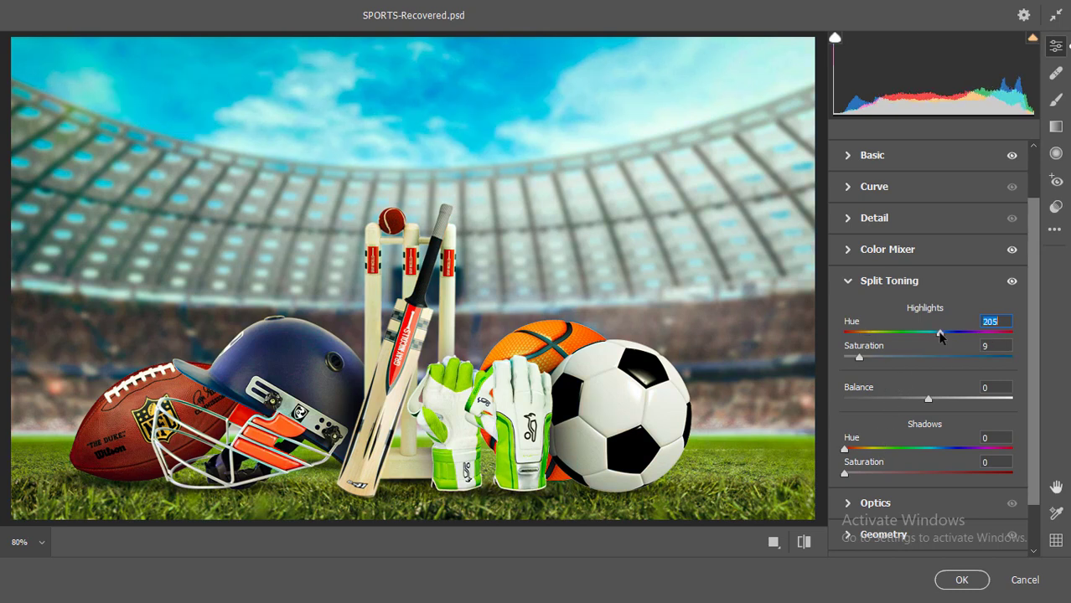
Tint the Split Toning shadows purple with hue 294 and saturation 9
{"action": "left_click", "coordinate": [860, 449]}
{"action": "left_click_drag", "start_coordinate": [845, 472], "coordinate": [992, 450]}
{"action": "left_click", "coordinate": [871, 449]}
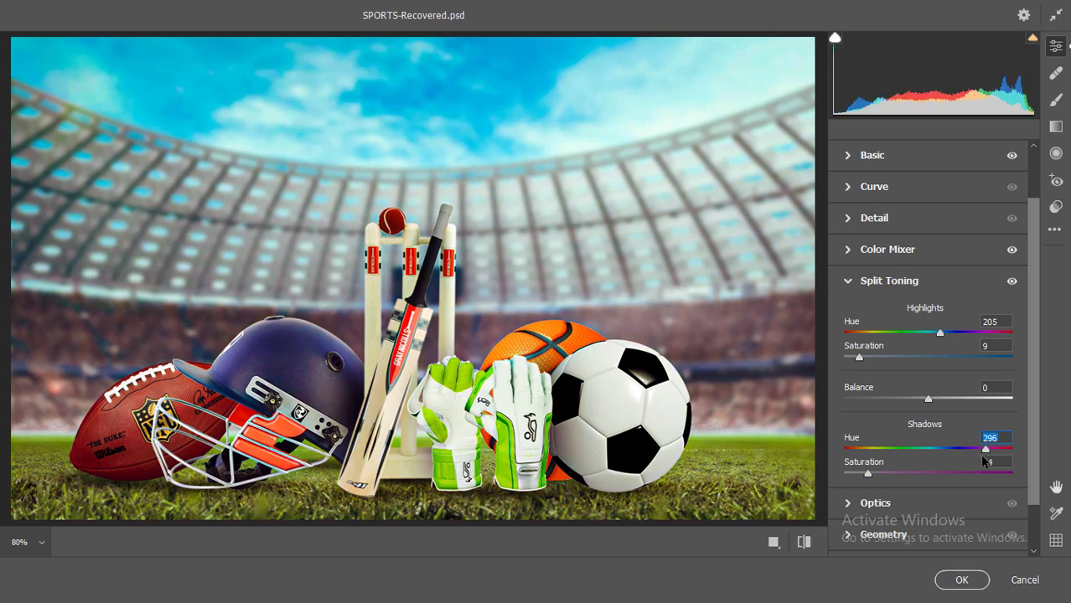
{"action": "left_click", "coordinate": [980, 452]}
{"action": "mouse_move", "coordinate": [962, 450]}
{"action": "left_mouse_down"}
{"action": "mouse_move", "coordinate": [992, 449]}
{"action": "mouse_move", "coordinate": [983, 451]}
{"action": "left_mouse_up"}
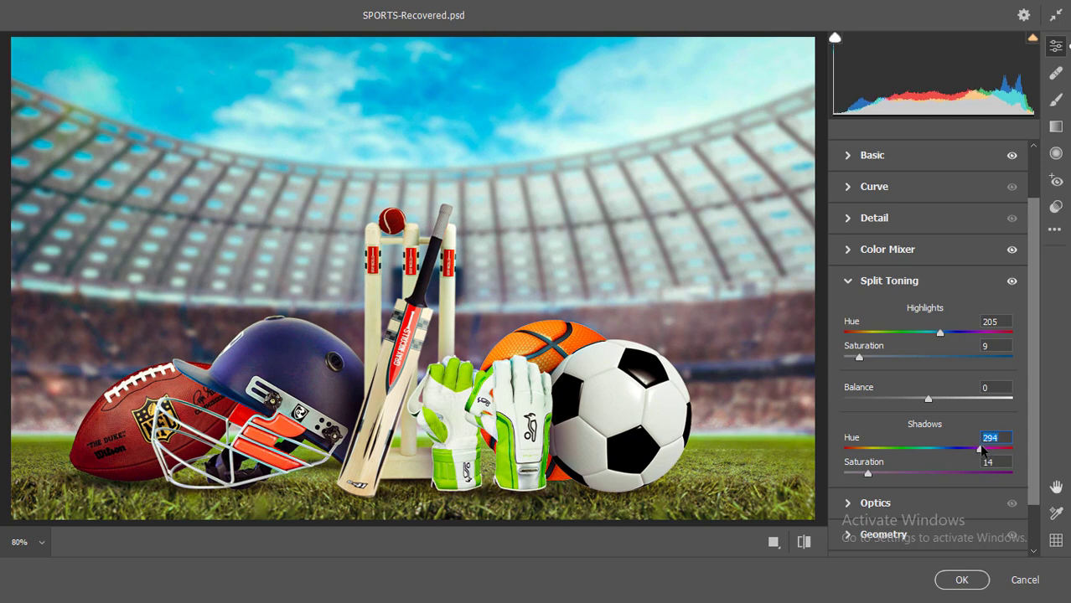
{"action": "left_click", "coordinate": [854, 473]}
{"action": "left_click_drag", "start_coordinate": [858, 472], "coordinate": [859, 474]}
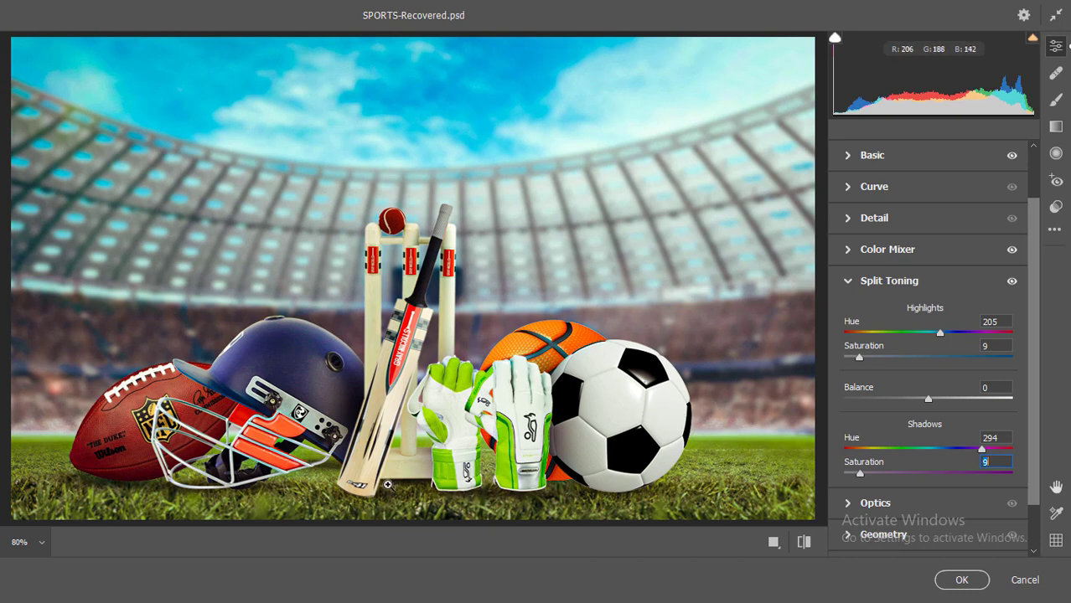
Try the Calibration Red Primary hue at -42 and its saturation at +96, resetting each to 0
{"action": "scroll", "coordinate": [864, 485], "scroll_direction": "down", "scroll_amount": 2}
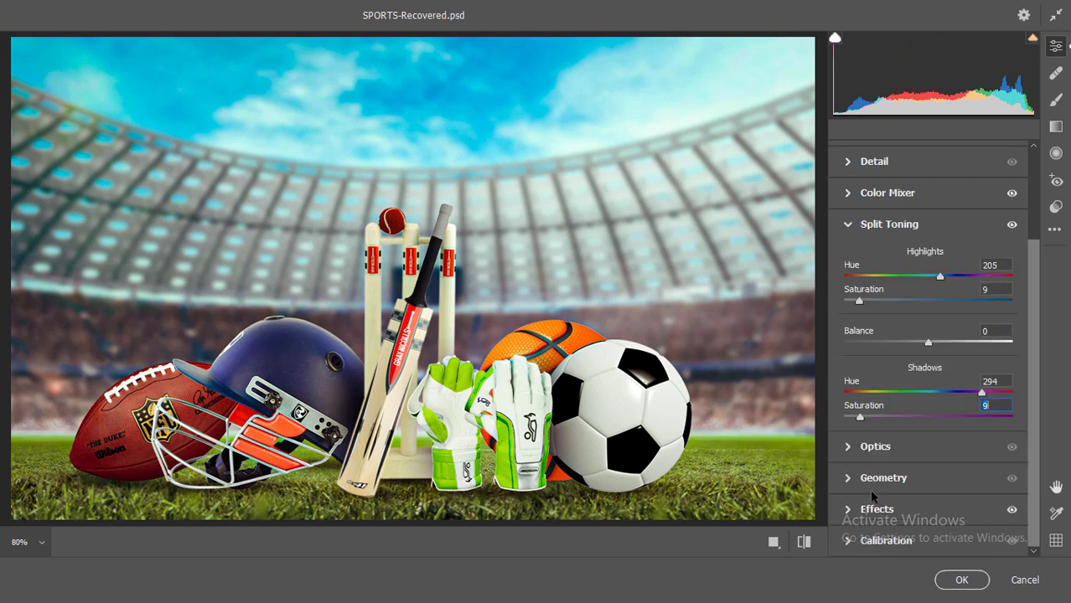
{"action": "left_click", "coordinate": [851, 542]}
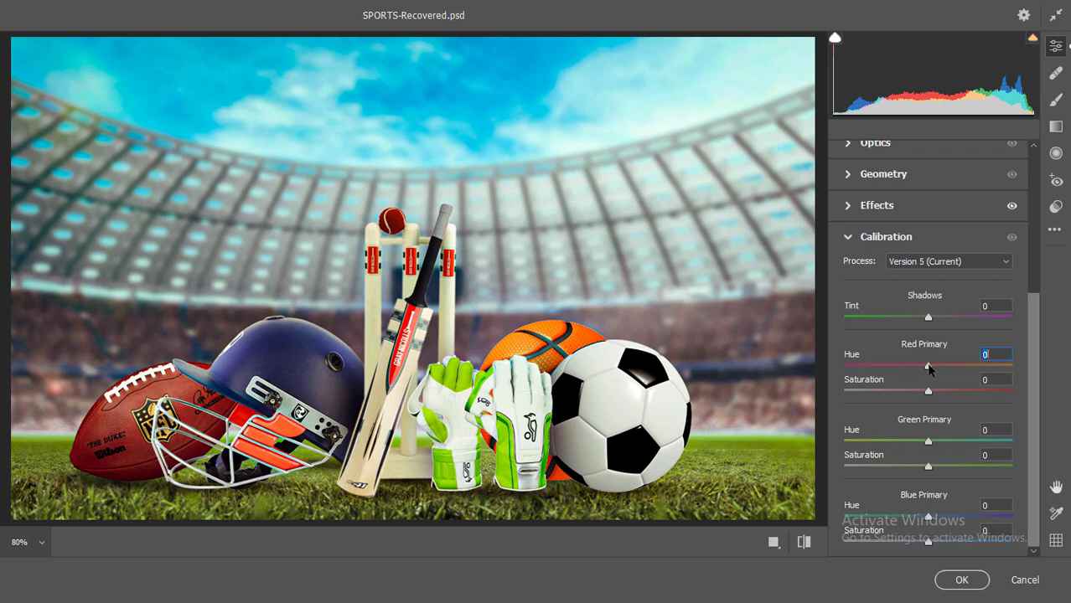
{"action": "left_click_drag", "start_coordinate": [927, 367], "coordinate": [894, 369]}
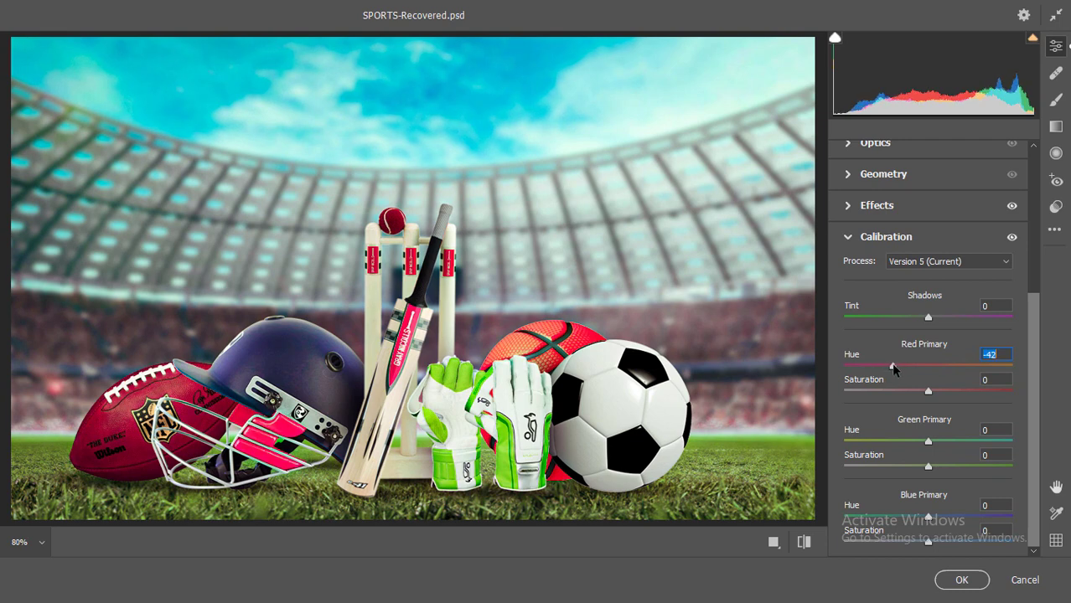
{"action": "double_click", "coordinate": [893, 366]}
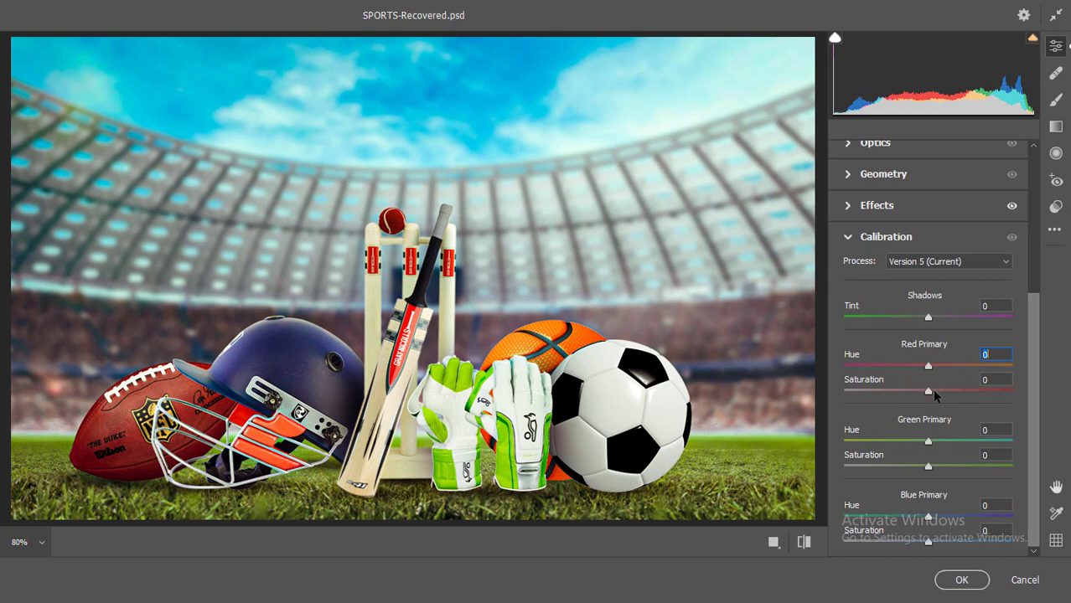
{"action": "left_click_drag", "start_coordinate": [934, 393], "coordinate": [1009, 391]}
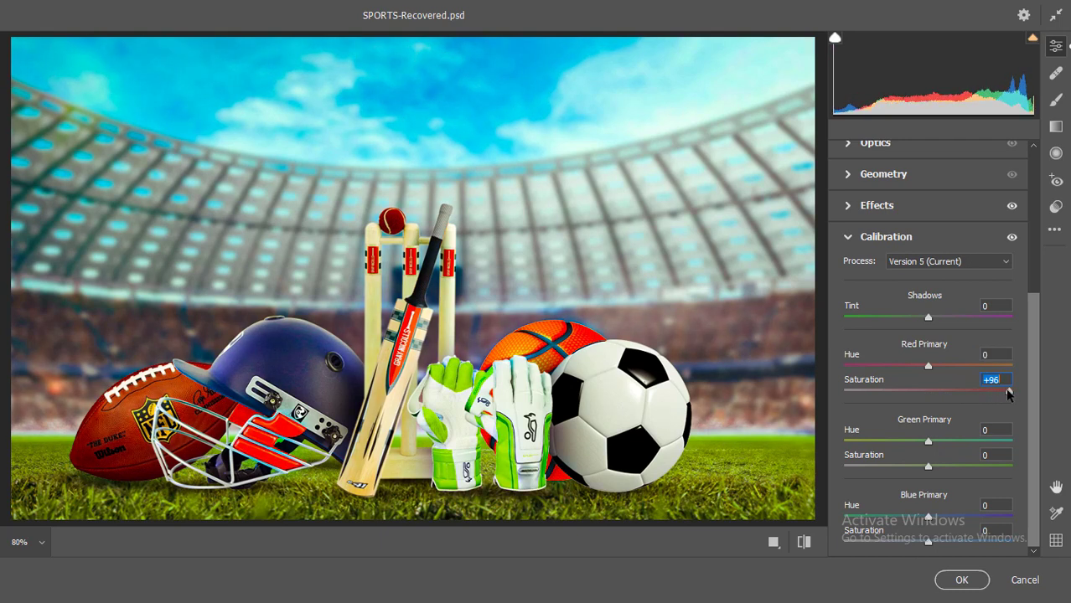
{"action": "type", "text": "0"}
Set the Calibration Green Primary hue to +6 and the Blue Primary hue to -40
{"action": "mouse_move", "coordinate": [927, 442]}
{"action": "left_mouse_down"}
{"action": "mouse_move", "coordinate": [972, 441]}
{"action": "mouse_move", "coordinate": [892, 436]}
{"action": "mouse_move", "coordinate": [946, 445]}
{"action": "mouse_move", "coordinate": [944, 454]}
{"action": "left_mouse_up"}
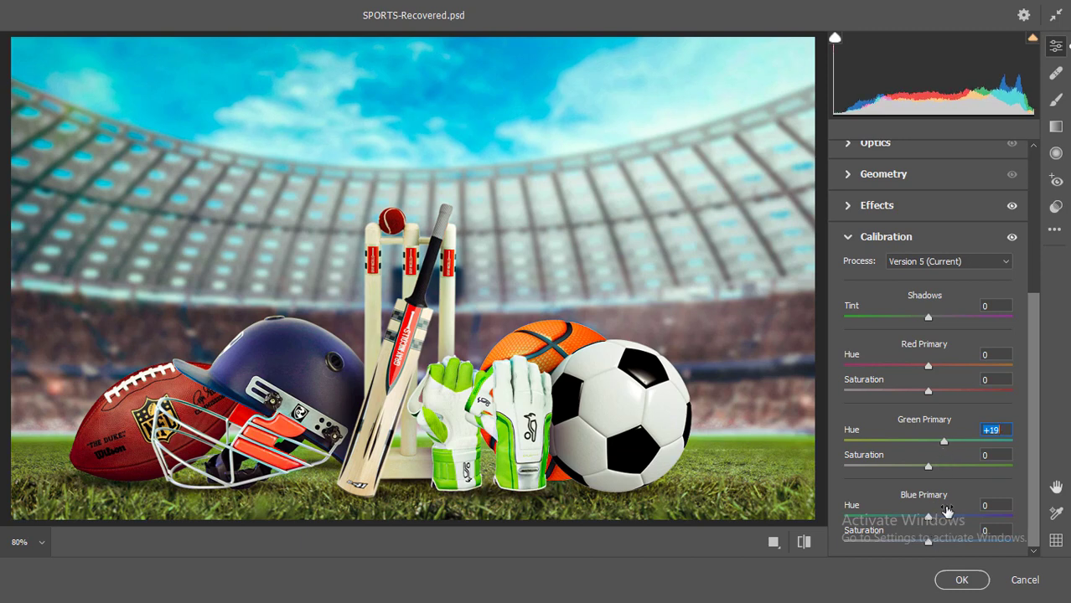
{"action": "left_click_drag", "start_coordinate": [928, 517], "coordinate": [893, 518]}
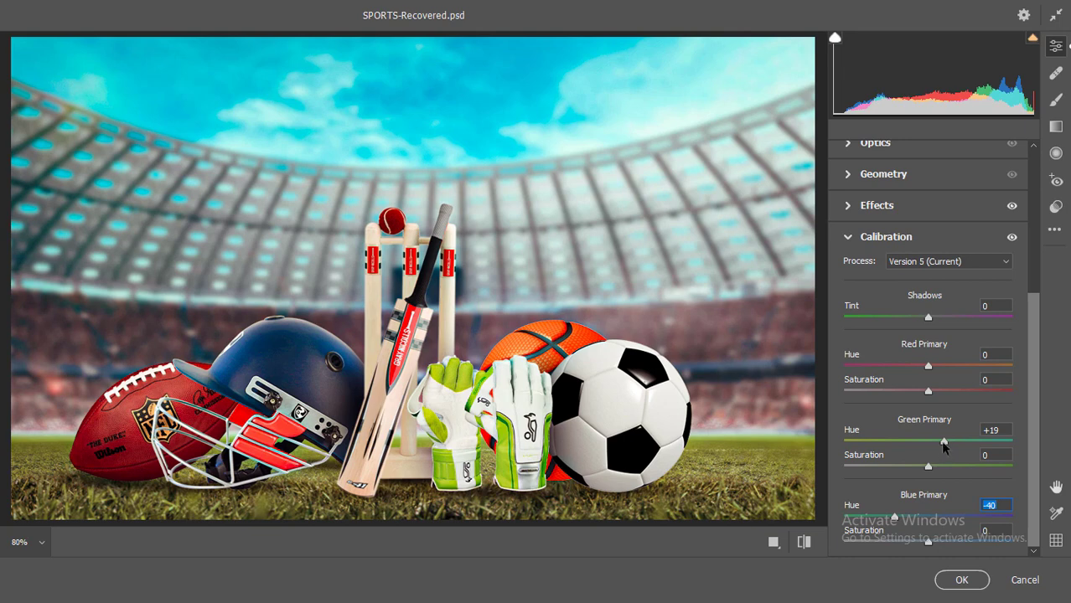
{"action": "left_click_drag", "start_coordinate": [944, 445], "coordinate": [935, 447]}
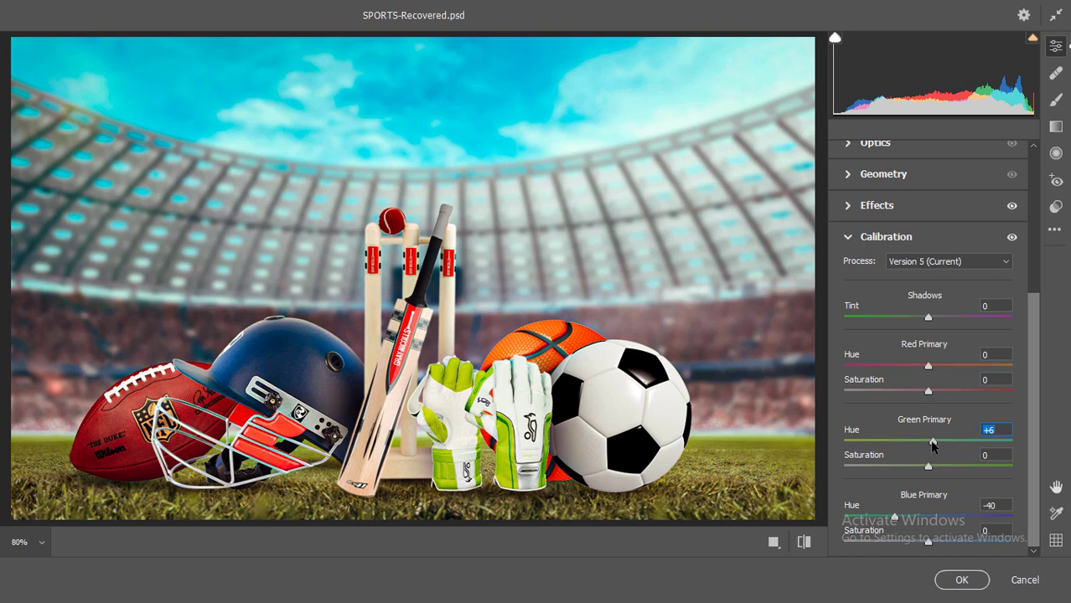
{"action": "scroll", "coordinate": [939, 419], "scroll_direction": "up", "scroll_amount": 3}
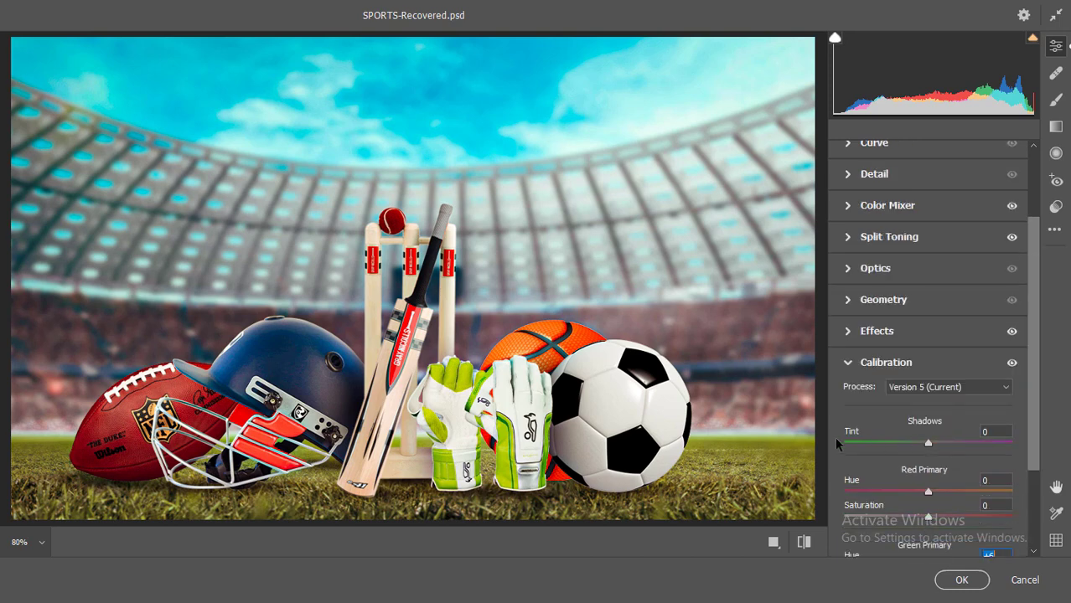
{"action": "left_click", "coordinate": [863, 363]}
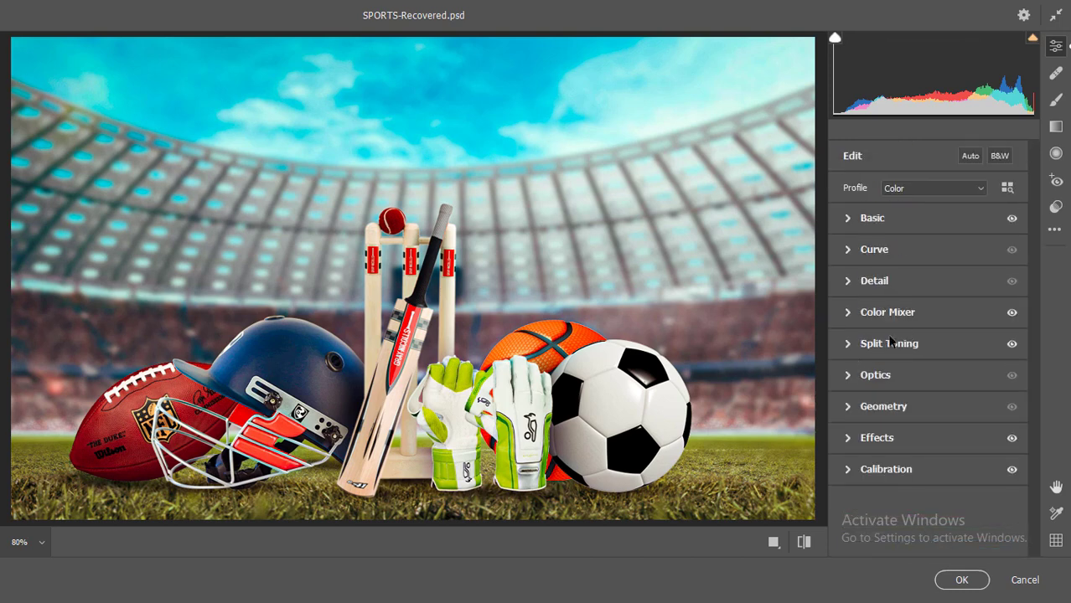
Set the Greens hue to +36 in the Color Mixer and compare the adjusted image with the default settings
{"action": "left_click", "coordinate": [851, 312]}
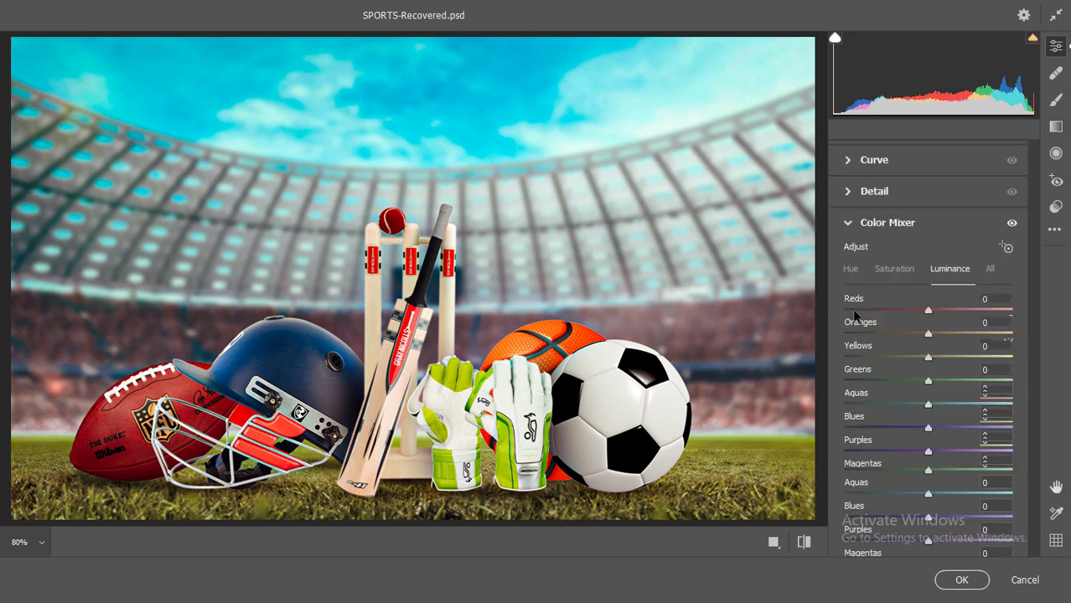
{"action": "left_click", "coordinate": [899, 270]}
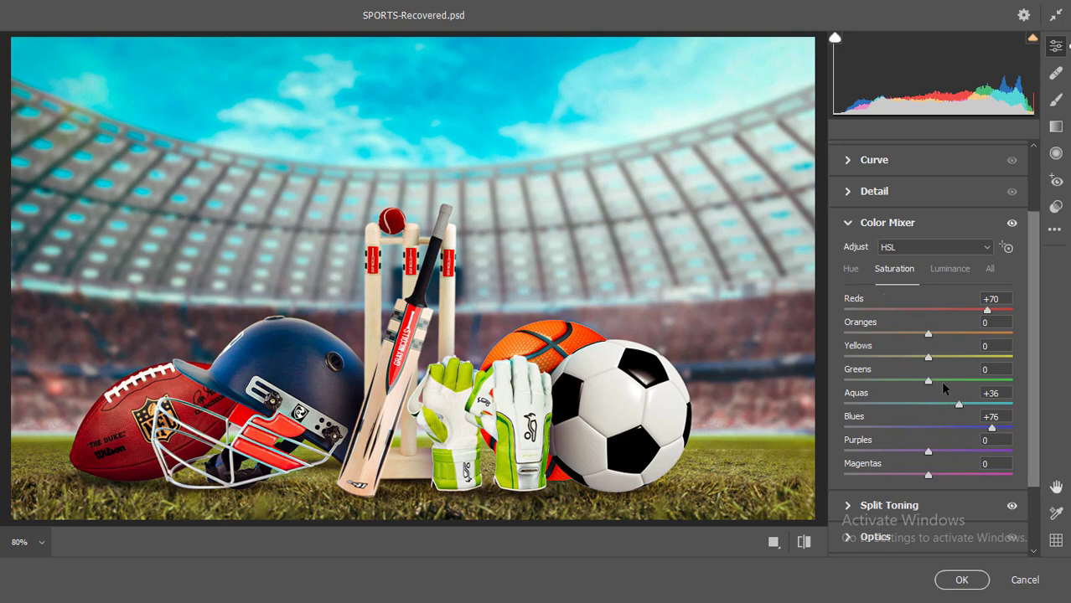
{"action": "left_click_drag", "start_coordinate": [934, 380], "coordinate": [979, 379]}
{"action": "left_click", "coordinate": [852, 268]}
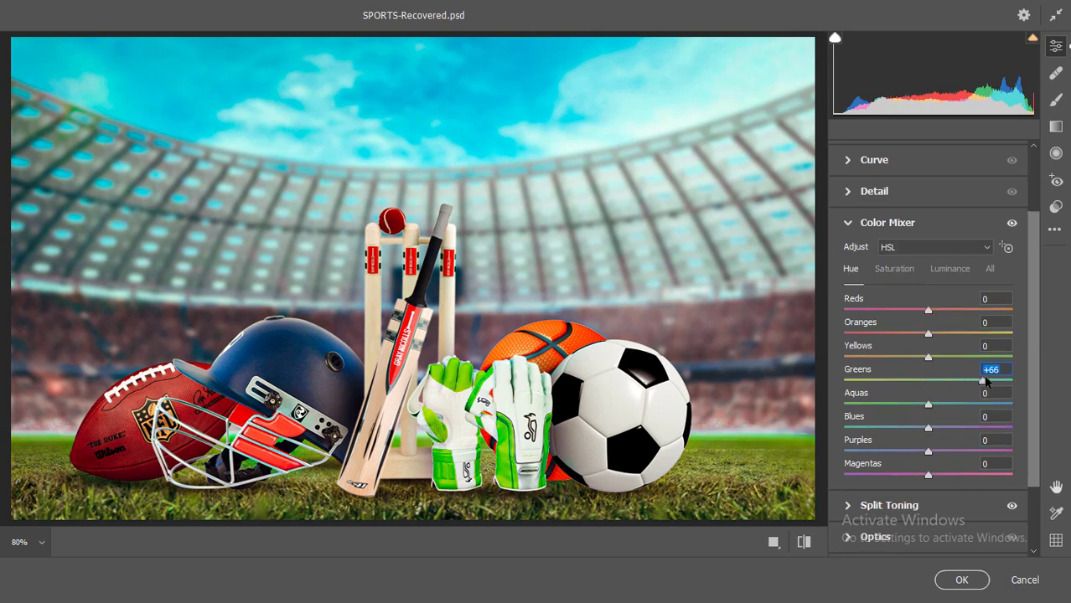
{"action": "left_click_drag", "start_coordinate": [928, 379], "coordinate": [959, 380]}
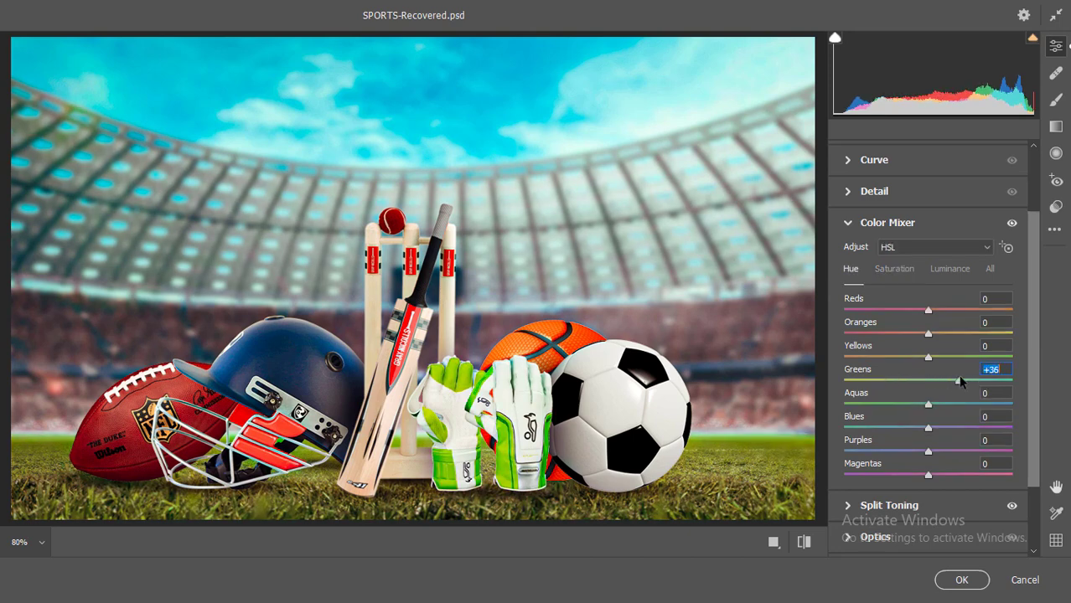
{"action": "left_click", "coordinate": [804, 542]}
{"action": "left_click", "coordinate": [804, 542]}
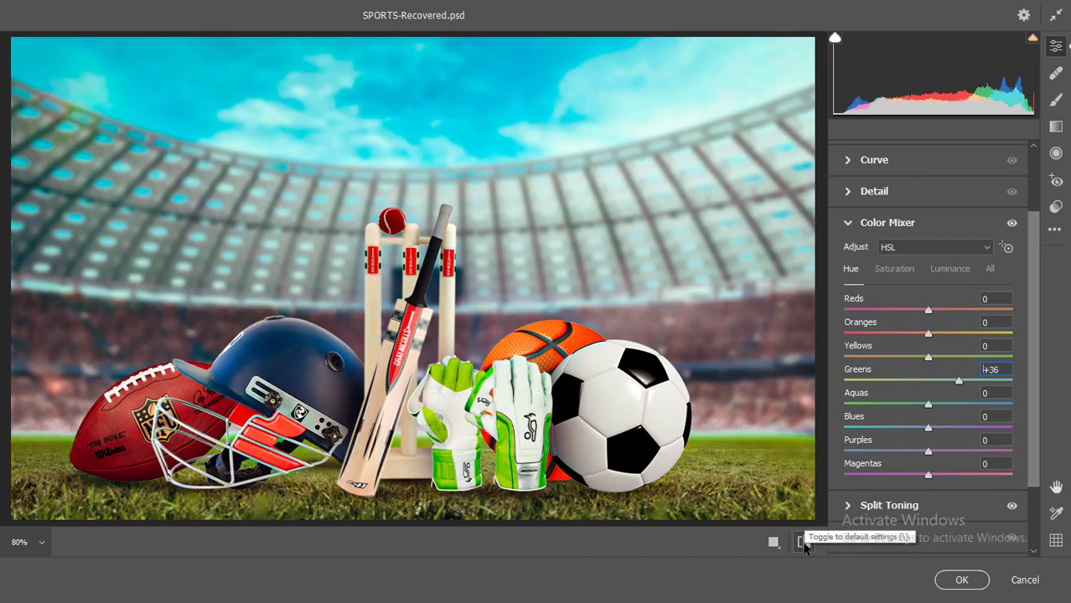
Apply the Camera Raw Filter settings to Layer 12, examine the finished composition with the panels hidden, and restore the panels
{"action": "left_click", "coordinate": [971, 585]}
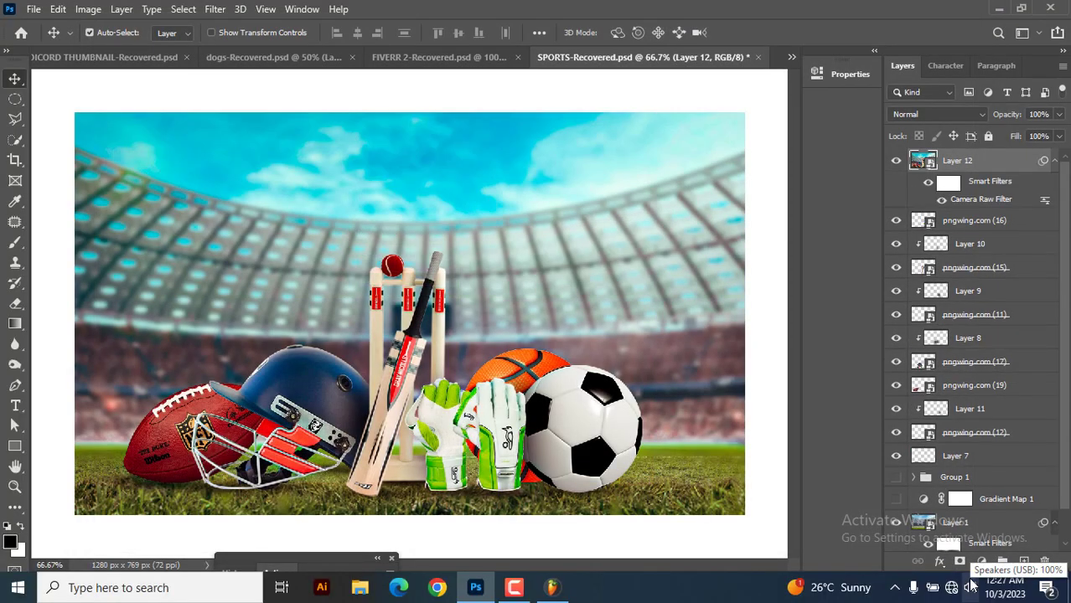
{"action": "key", "text": "Tab"}
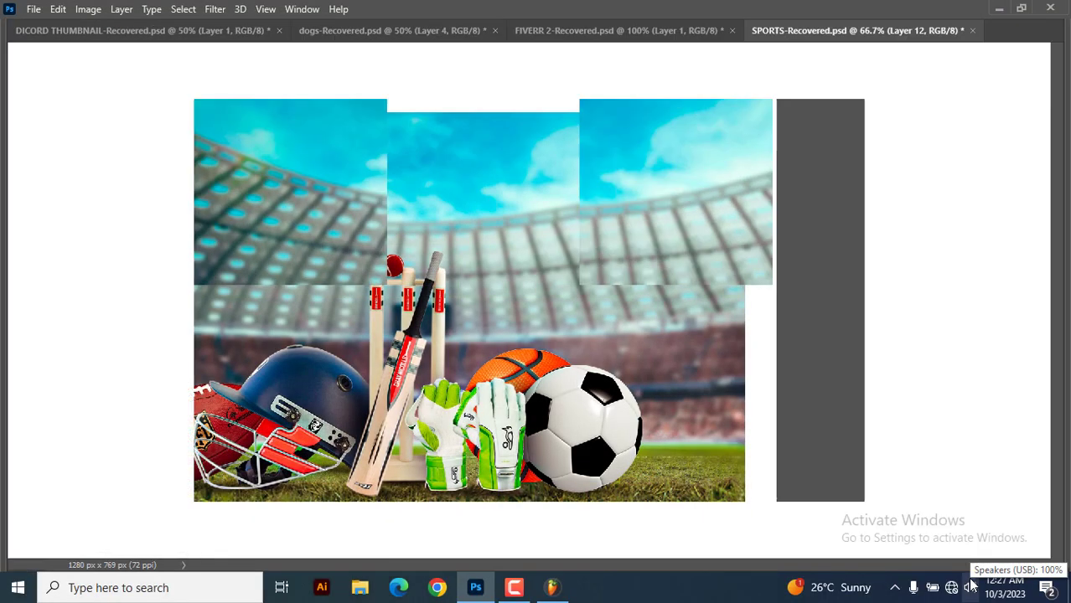
{"action": "key", "text": "ctrl+plus"}
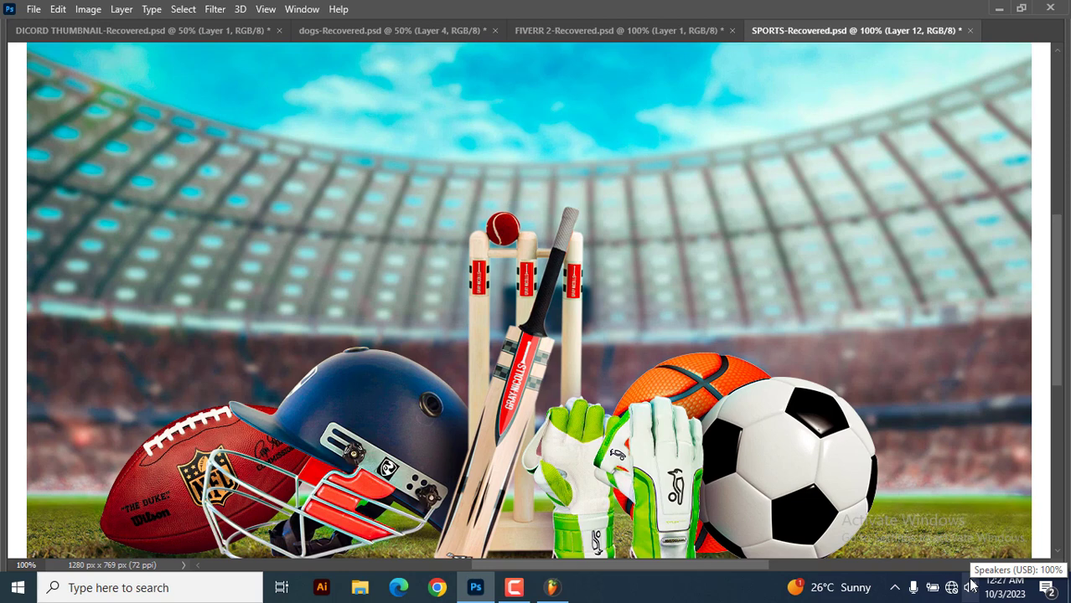
{"action": "key", "text": "ctrl+minus"}
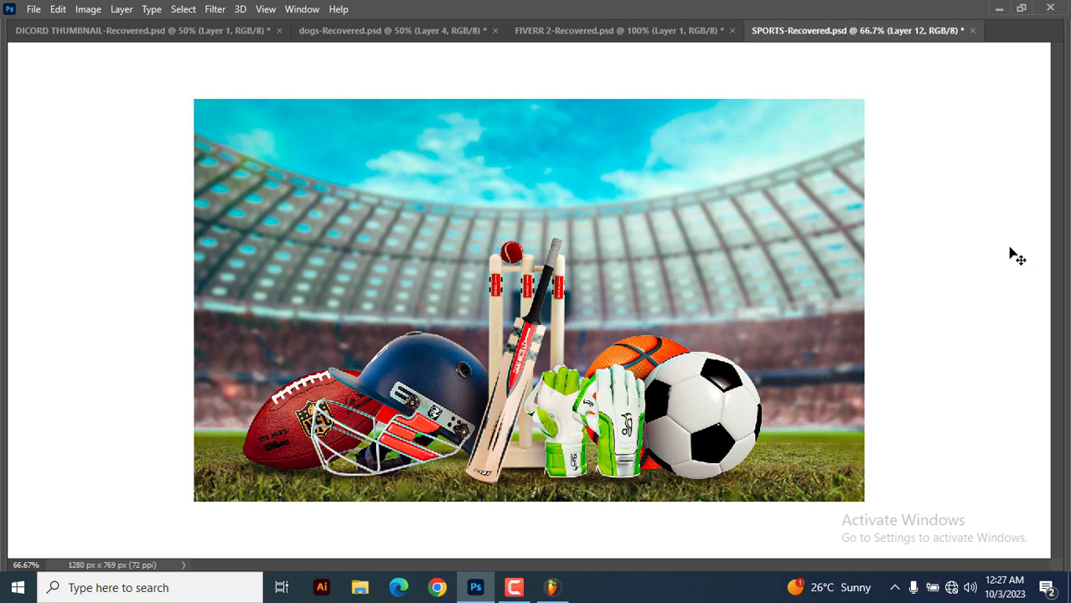
{"action": "key", "text": "Tab"}
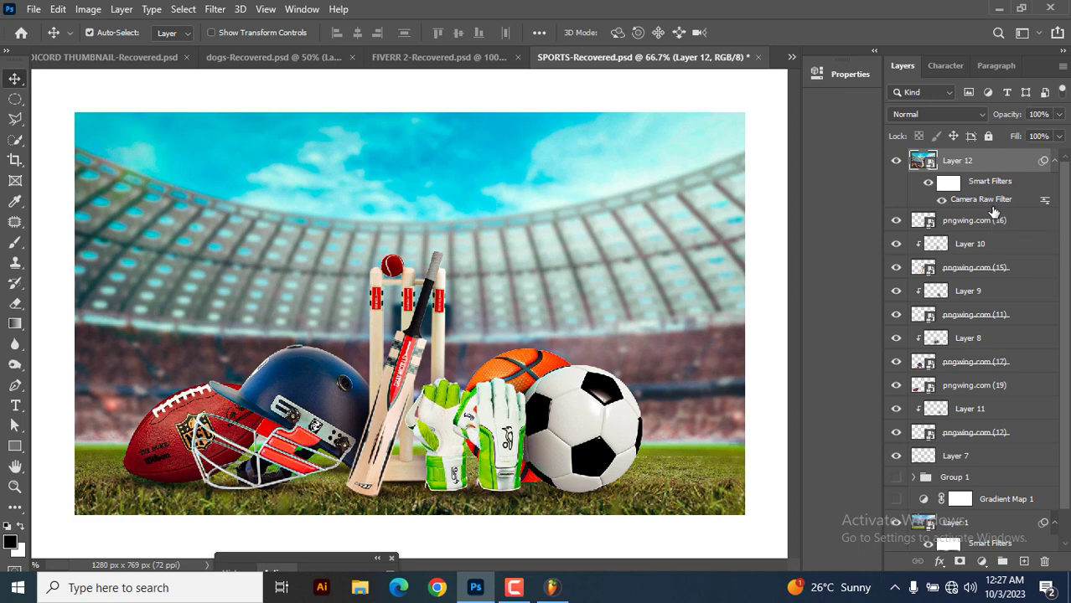
{"action": "mouse_move", "coordinate": [560, 594]}
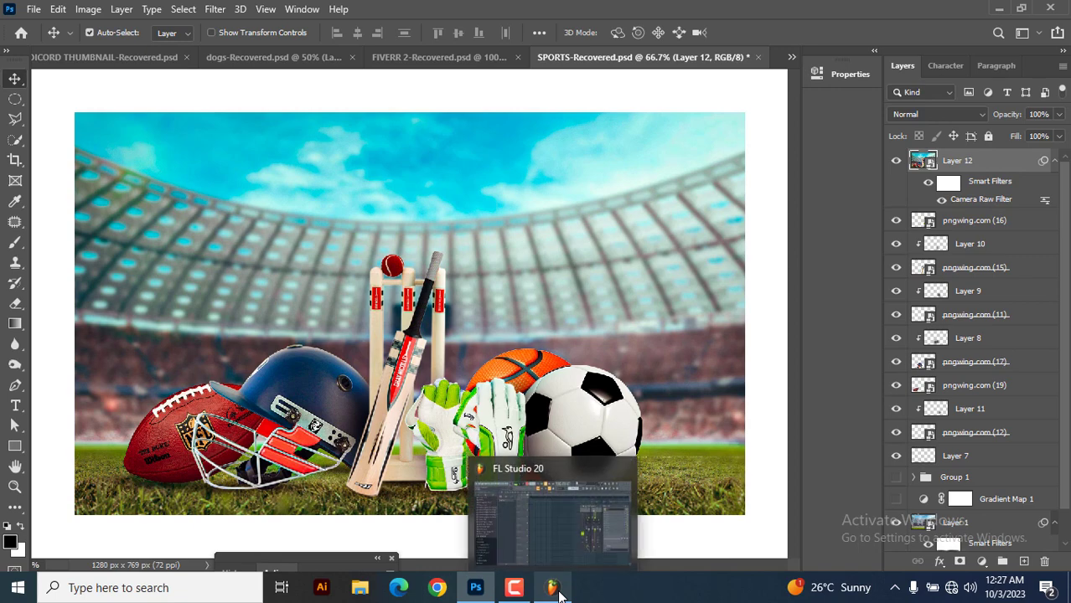